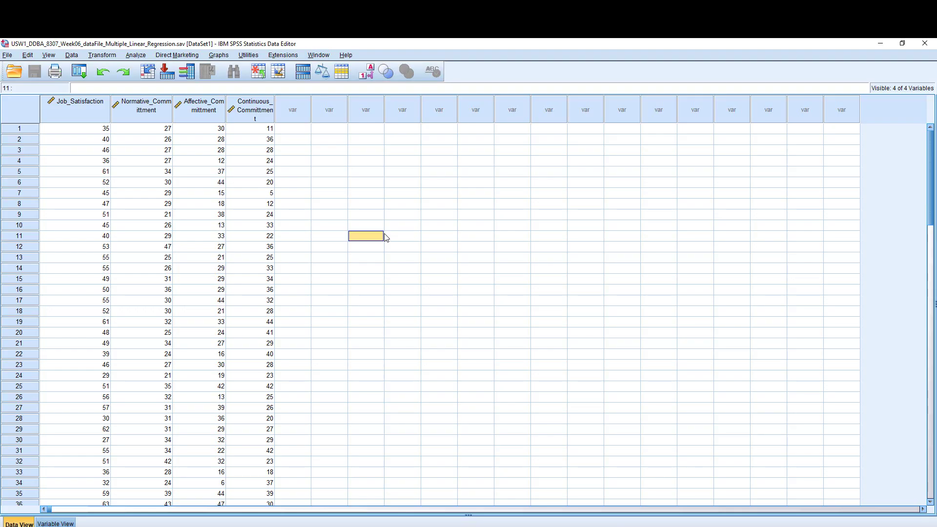
# Open a Frequencies analysis and add all four variables to it.
pyautogui.click(293, 182)
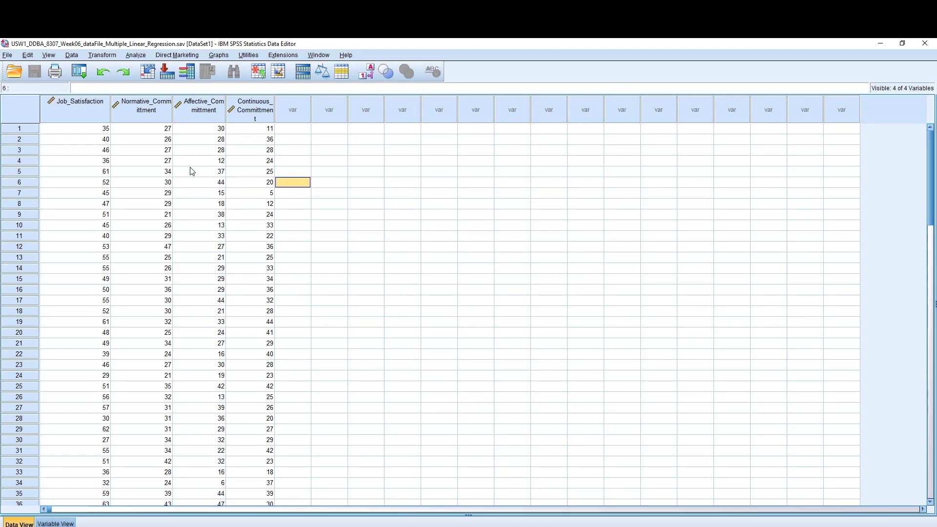
pyautogui.click(476, 247)
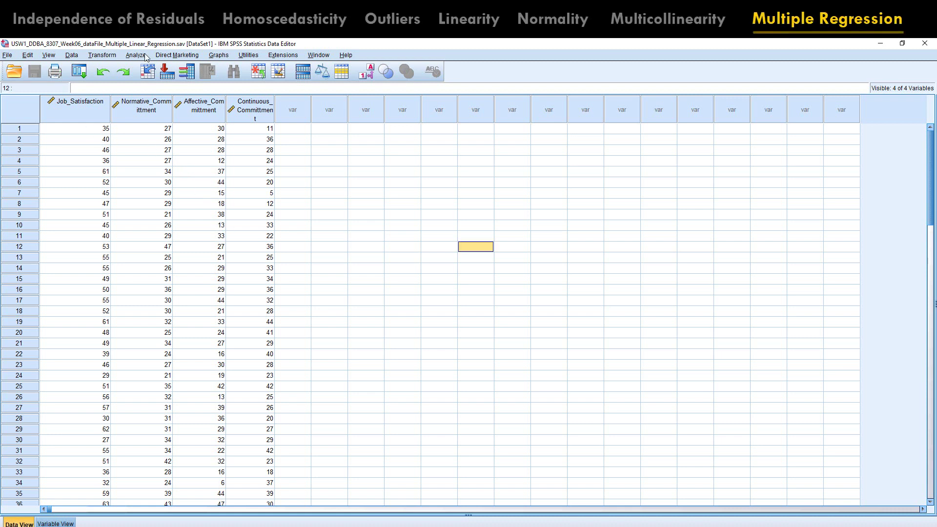
pyautogui.click(145, 55)
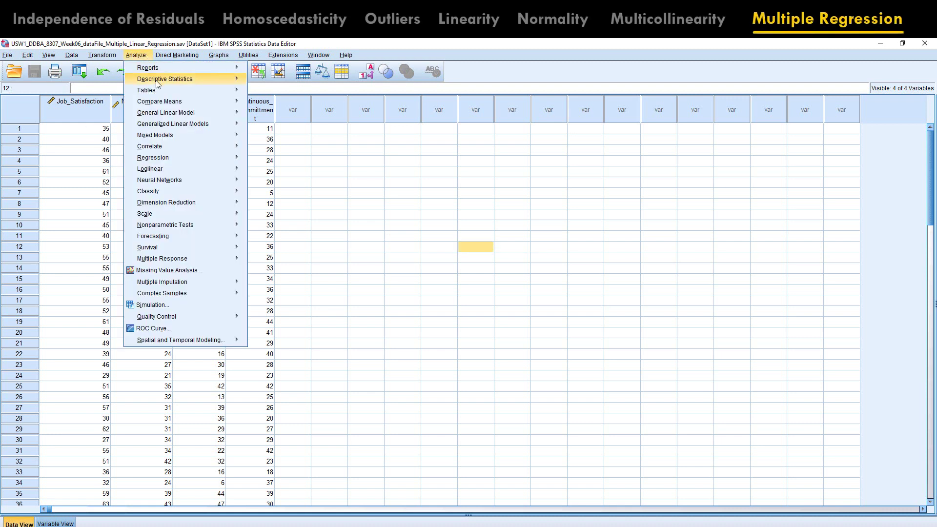
pyautogui.moveTo(204, 80)
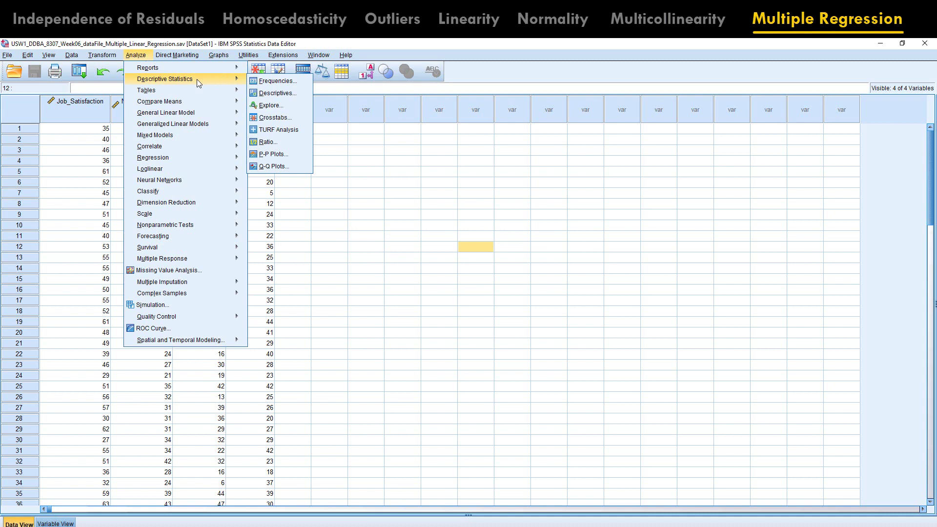
pyautogui.click(258, 81)
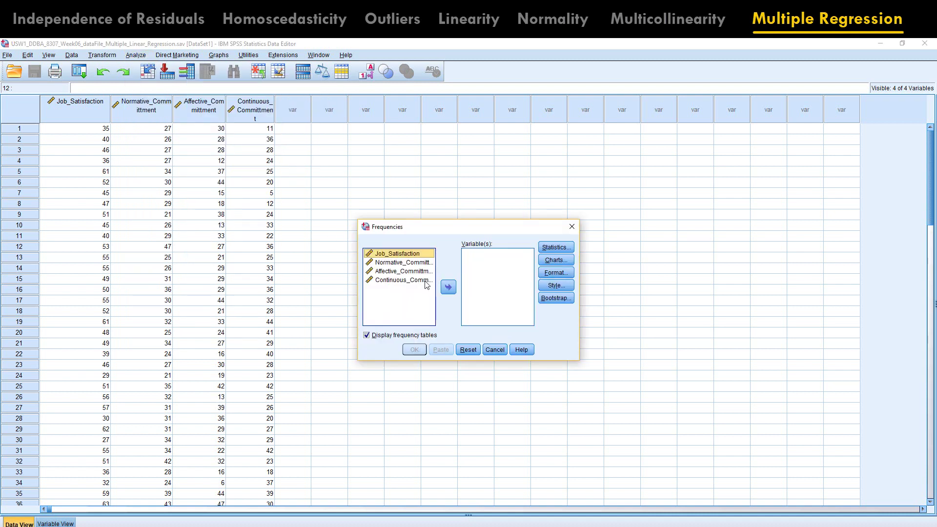
pyautogui.keyDown('shift'); pyautogui.click(426, 281); pyautogui.keyUp('shift')
pyautogui.click(448, 287)
# Request mean, median, skewness and kurtosis statistics plus a histogram for each variable.
pyautogui.click(557, 247)
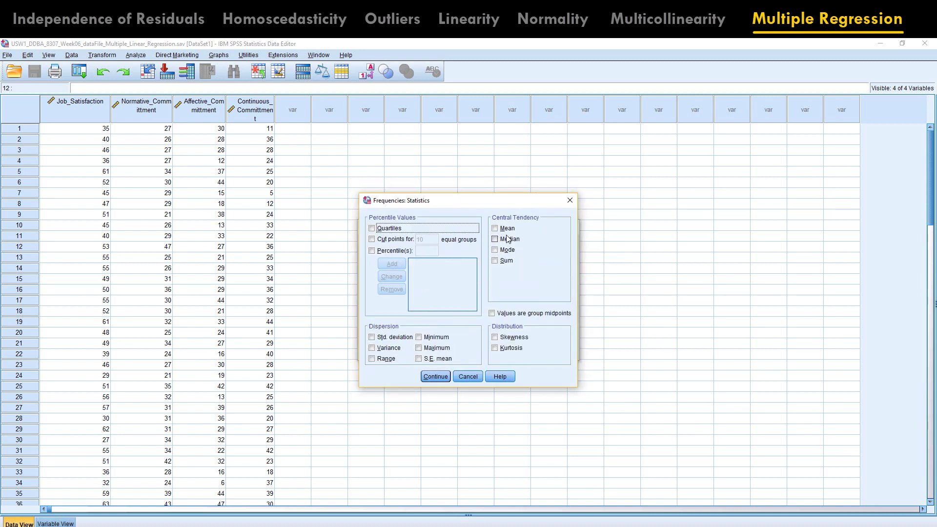
pyautogui.click(508, 228)
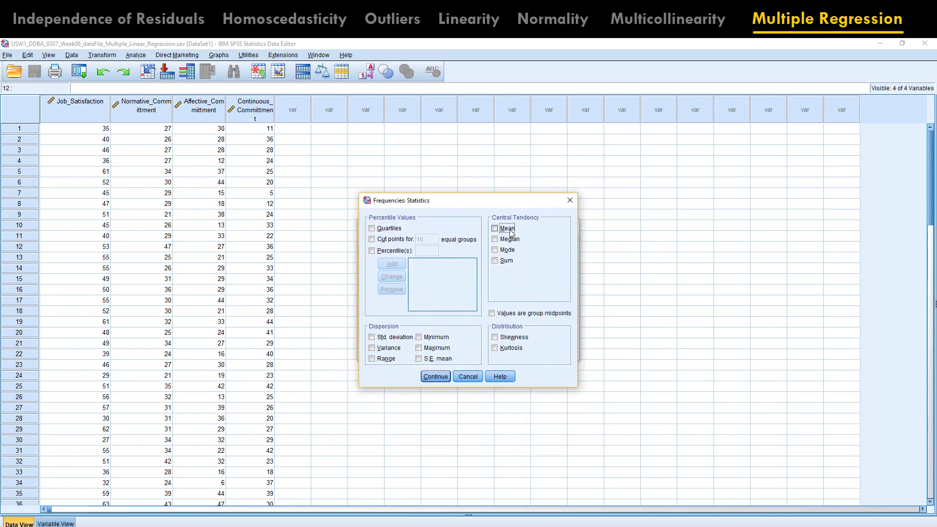
pyautogui.click(508, 239)
pyautogui.click(503, 338)
pyautogui.click(505, 348)
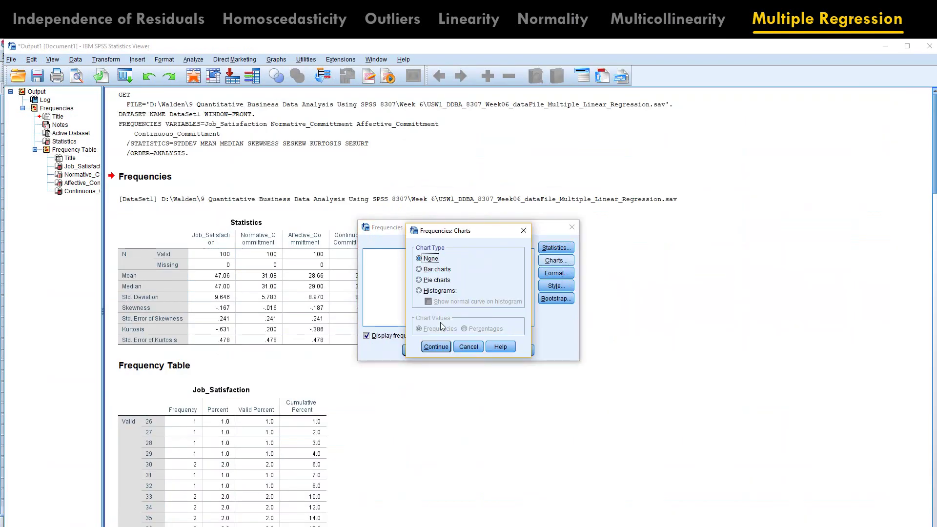
pyautogui.click(440, 291)
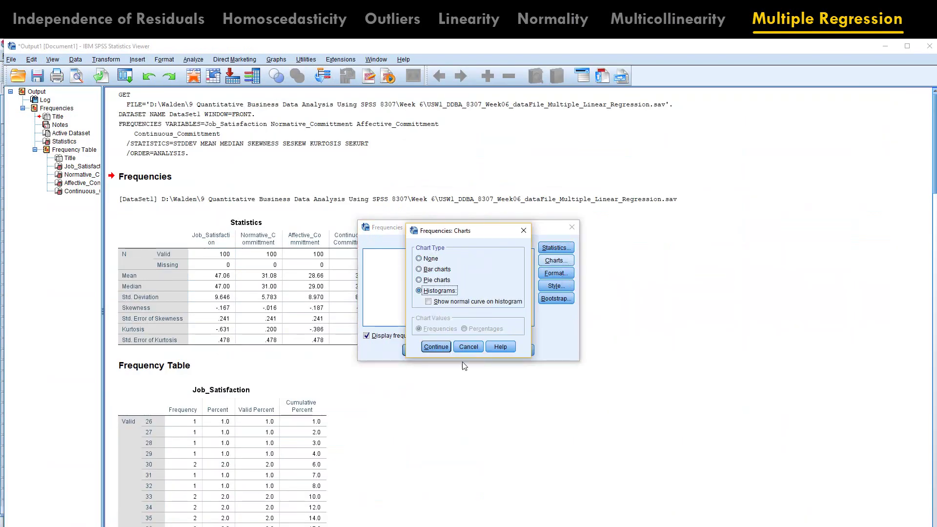
pyautogui.click(436, 347)
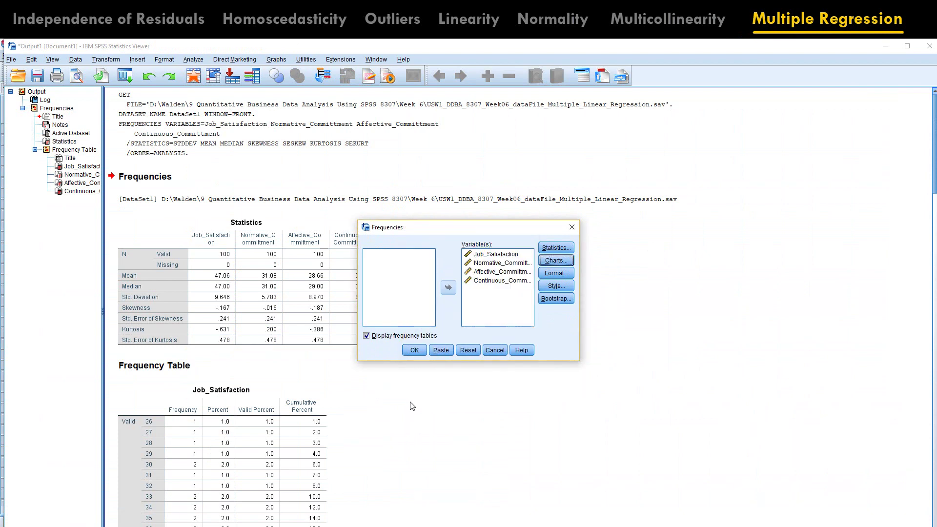
# Run the frequencies analysis and review each variable's frequency table and histogram in the output.
pyautogui.click(414, 351)
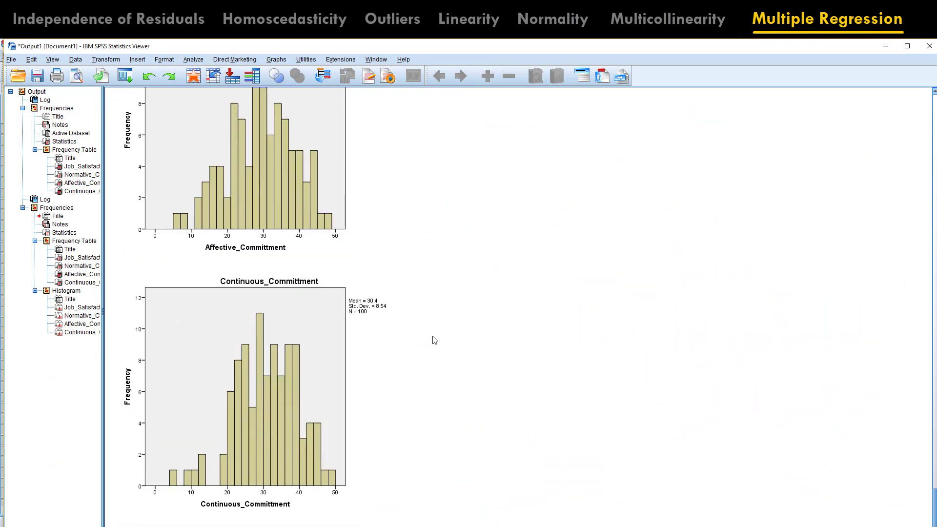
pyautogui.scroll(10, 430, 341)
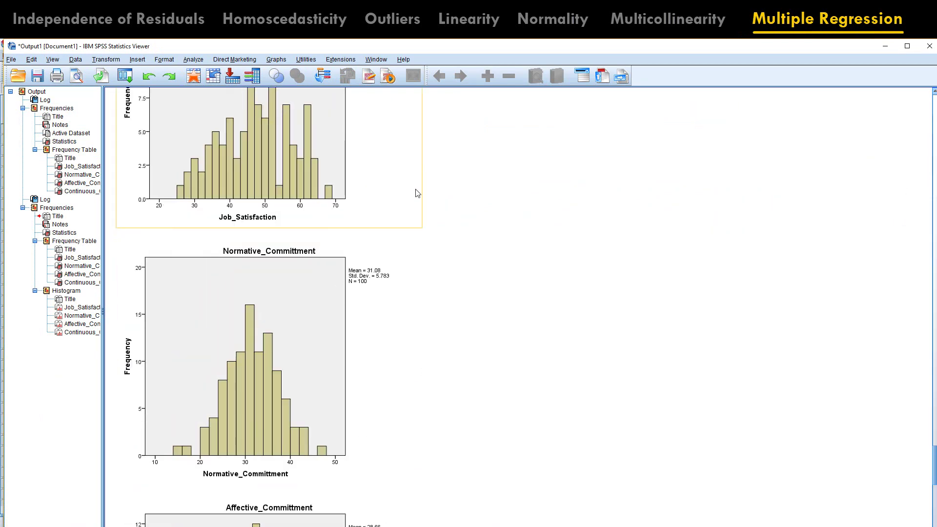
pyautogui.scroll(8, 425, 254)
pyautogui.scroll(-4, 398, 335)
pyautogui.scroll(-3, 317, 332)
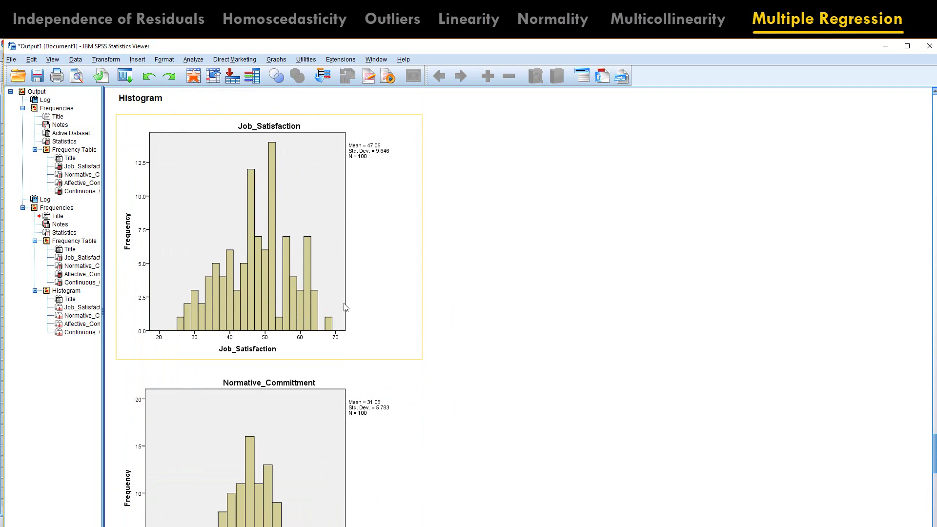
pyautogui.scroll(-3, 345, 322)
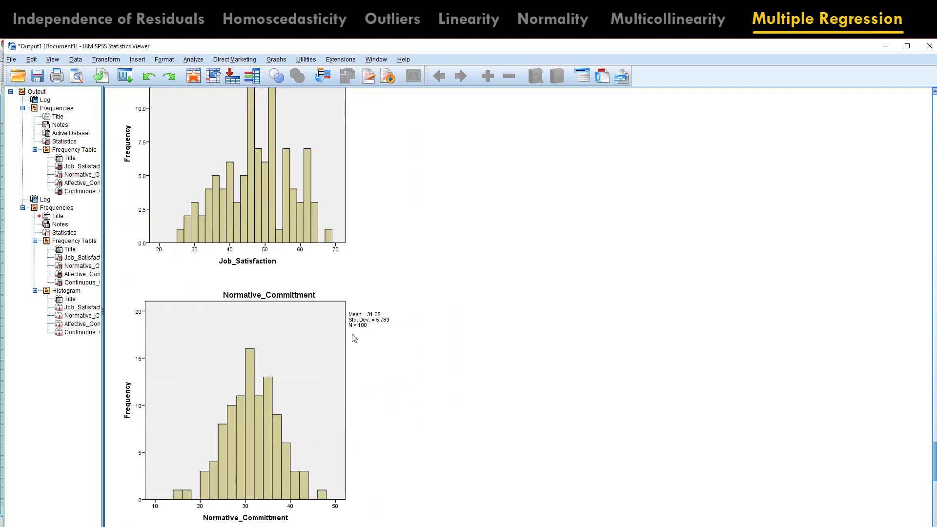
pyautogui.scroll(-9, 472, 320)
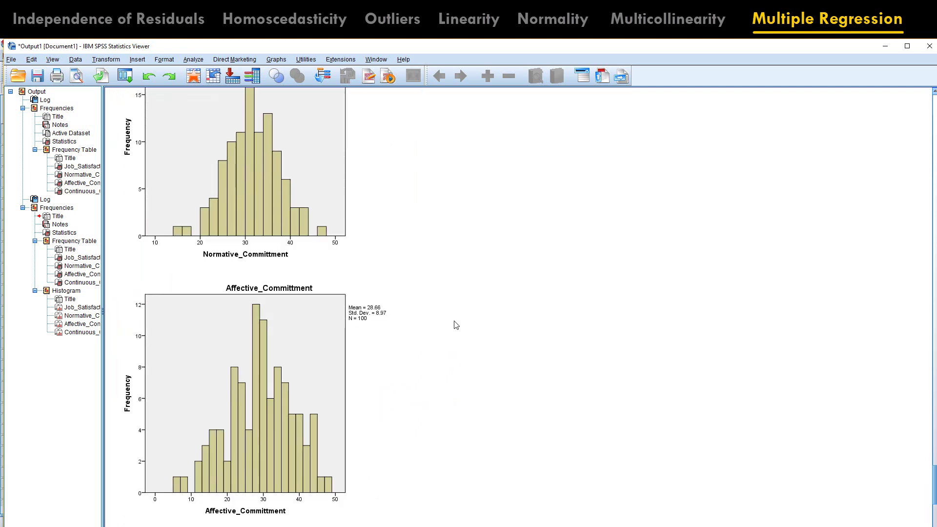
pyautogui.scroll(13, 404, 350)
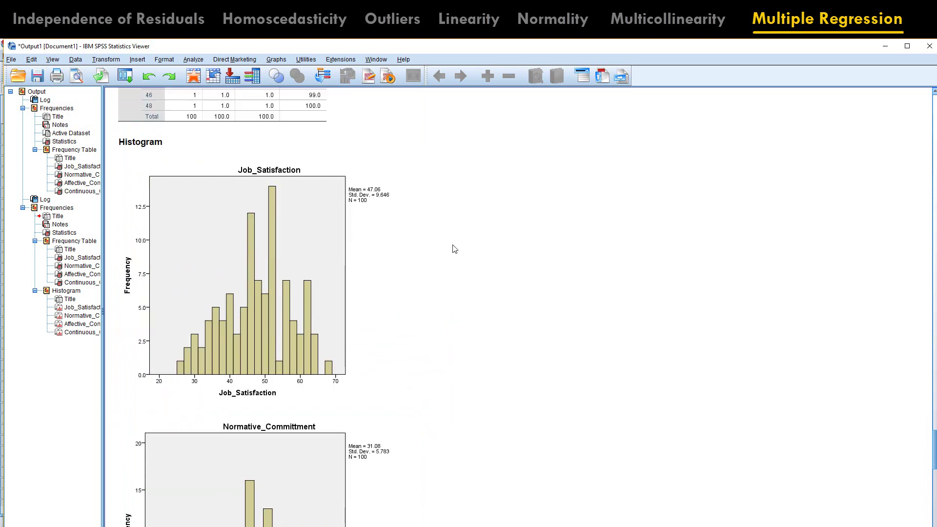
pyautogui.scroll(3, 457, 259)
pyautogui.scroll(-15, 448, 274)
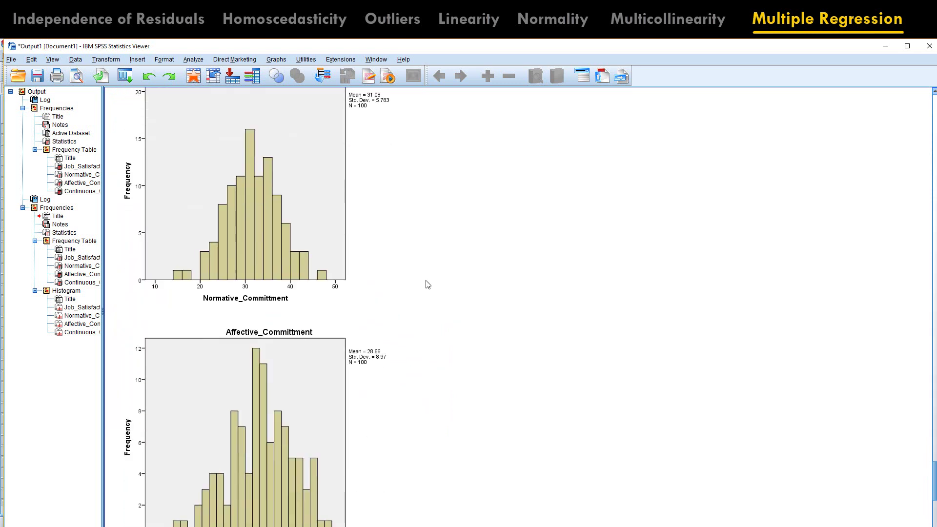
pyautogui.scroll(-10, 427, 285)
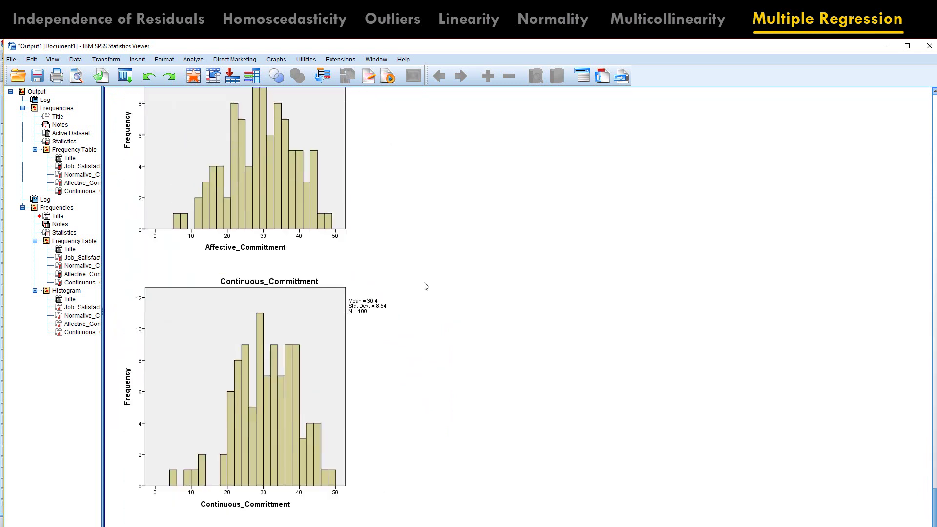
pyautogui.scroll(9, 488, 274)
pyautogui.scroll(-10, 505, 266)
pyautogui.scroll(2, 490, 251)
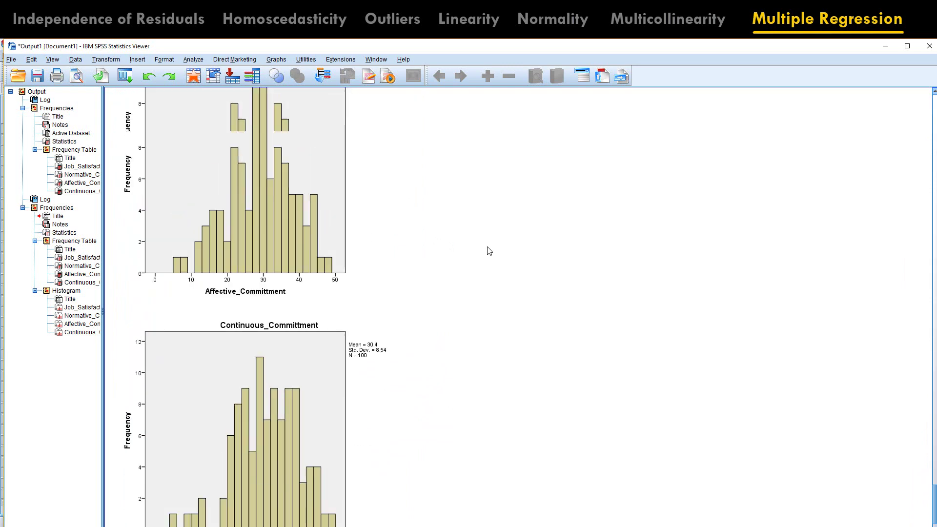
pyautogui.scroll(20, 489, 252)
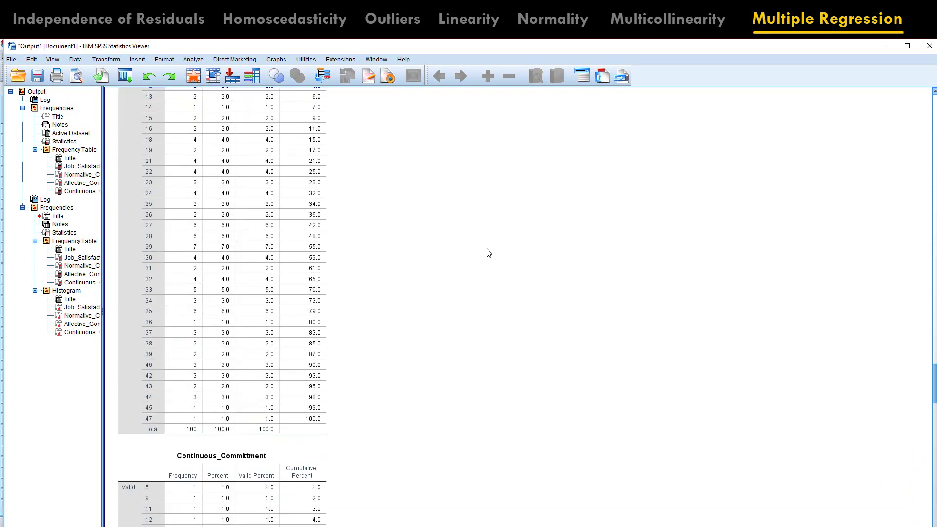
pyautogui.scroll(20, 488, 252)
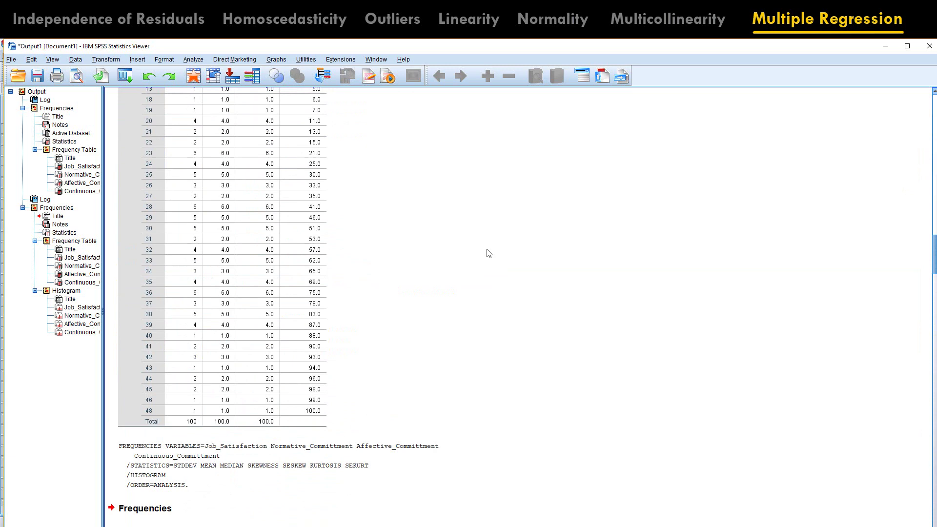
pyautogui.scroll(20, 489, 253)
pyautogui.scroll(-20, 398, 328)
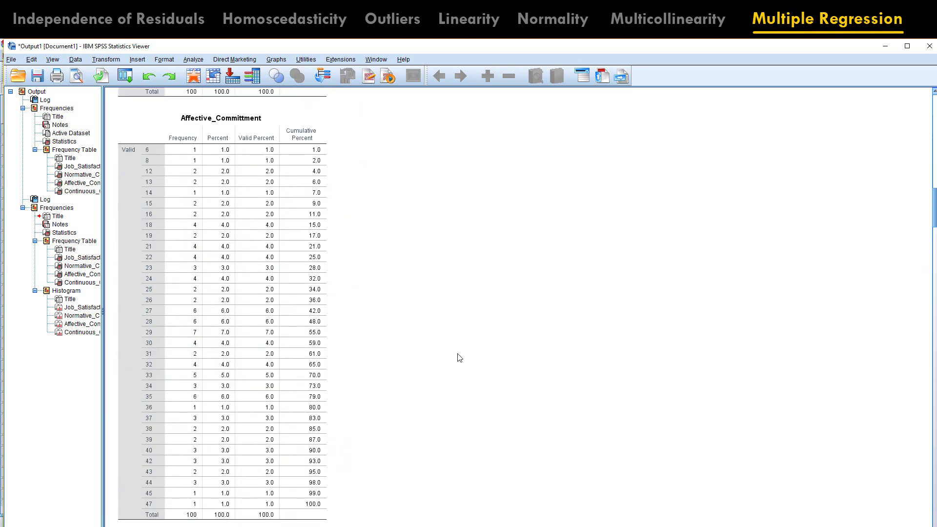
pyautogui.scroll(-20, 394, 381)
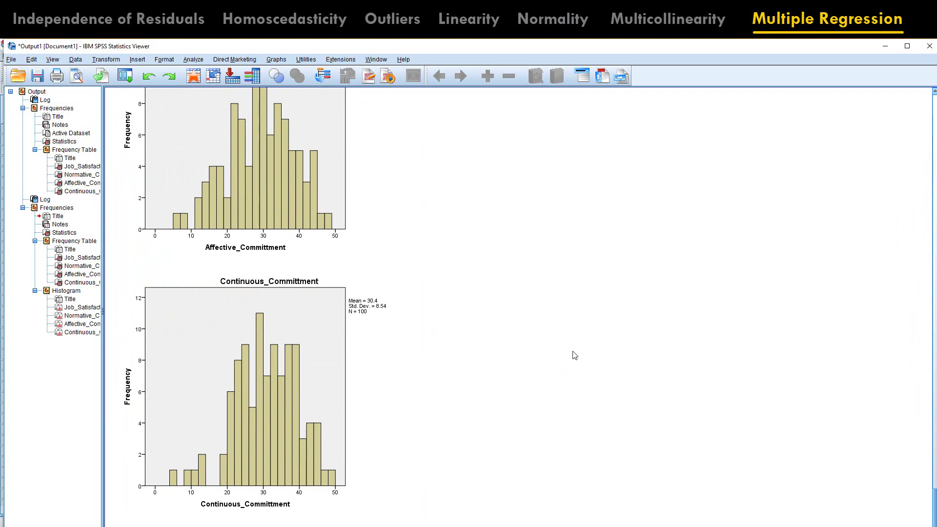
# Close the frequencies output window without saving it.
pyautogui.moveTo(504, 525)
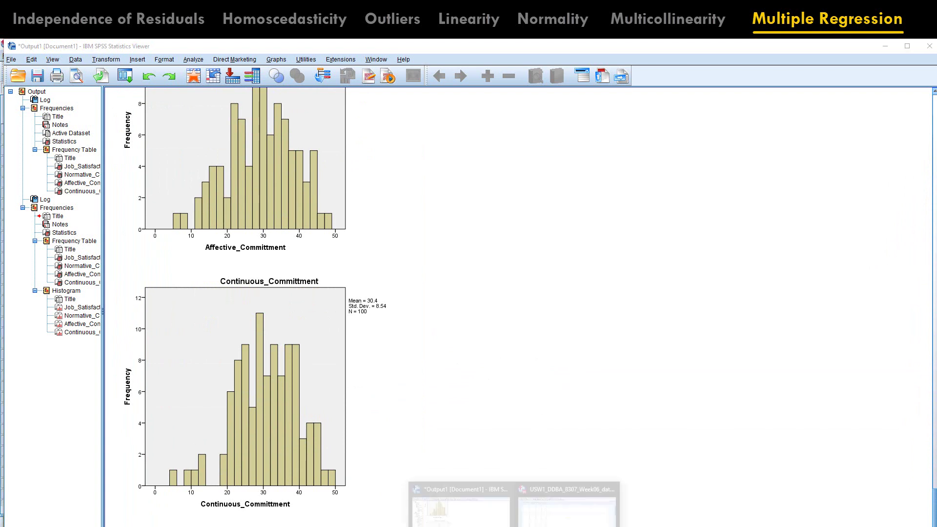
pyautogui.click(464, 505)
pyautogui.click(929, 46)
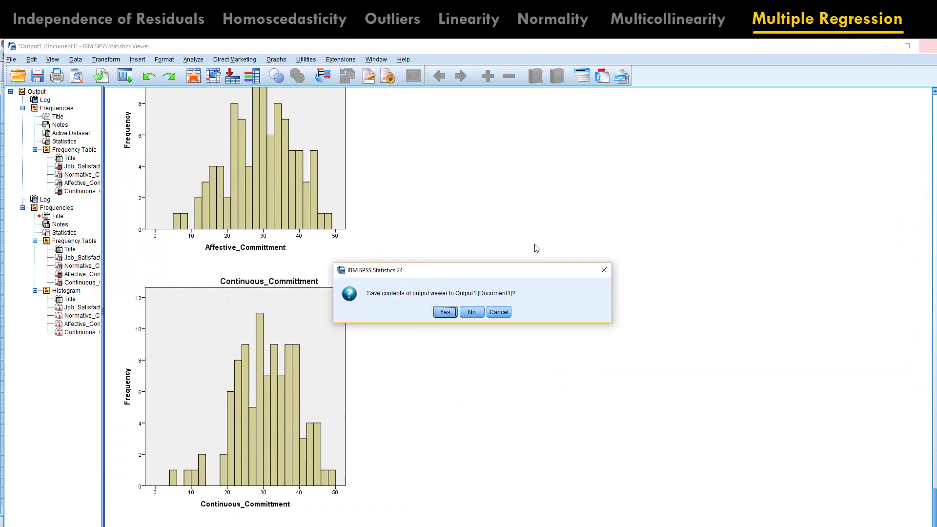
pyautogui.click(471, 313)
pyautogui.click(364, 259)
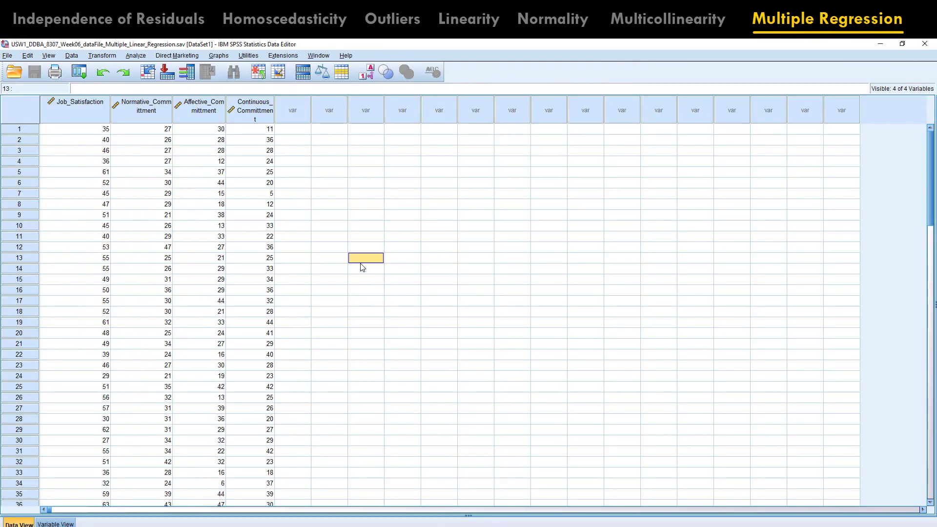
pyautogui.click(328, 185)
# Start a linear regression with Job_Satisfaction as dependent and the three commitment variables as predictors.
pyautogui.click(132, 57)
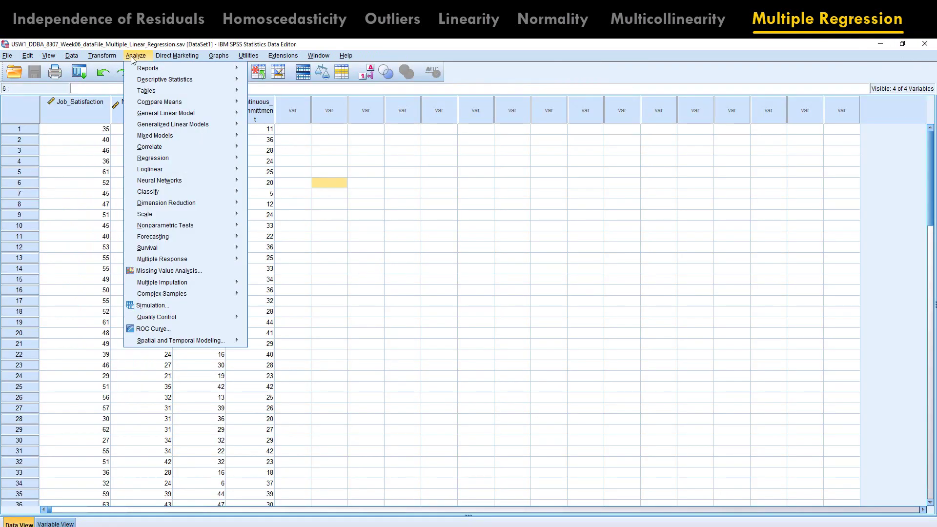
pyautogui.moveTo(180, 157)
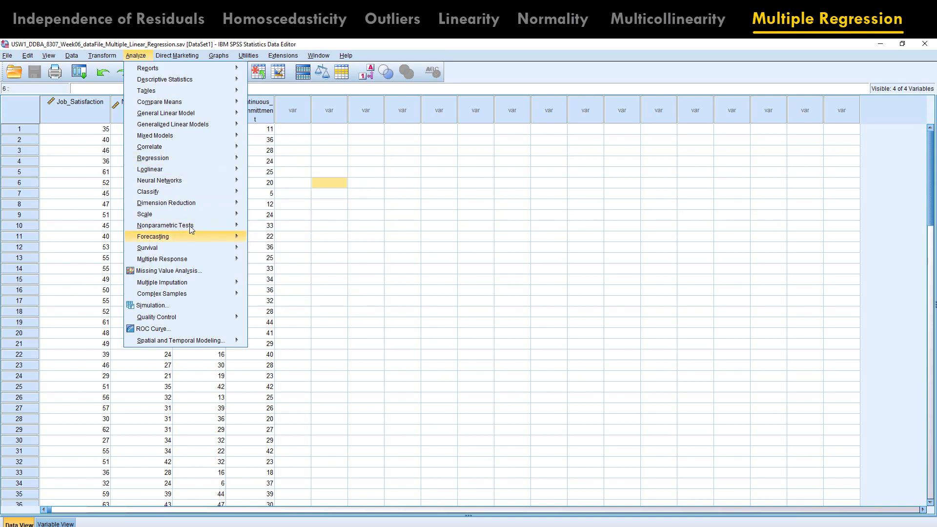
pyautogui.click(273, 170)
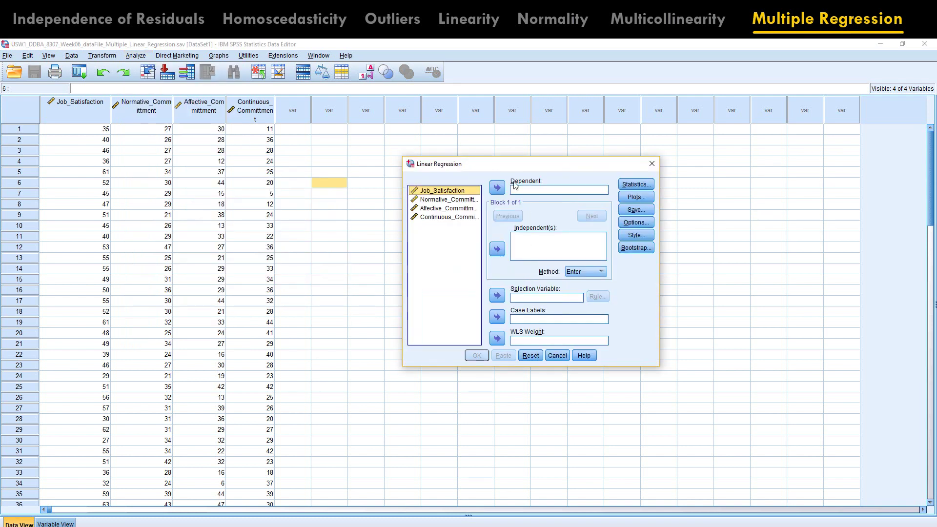
pyautogui.click(497, 187)
pyautogui.click(449, 191)
pyautogui.keyDown('shift'); pyautogui.click(449, 208); pyautogui.keyUp('shift')
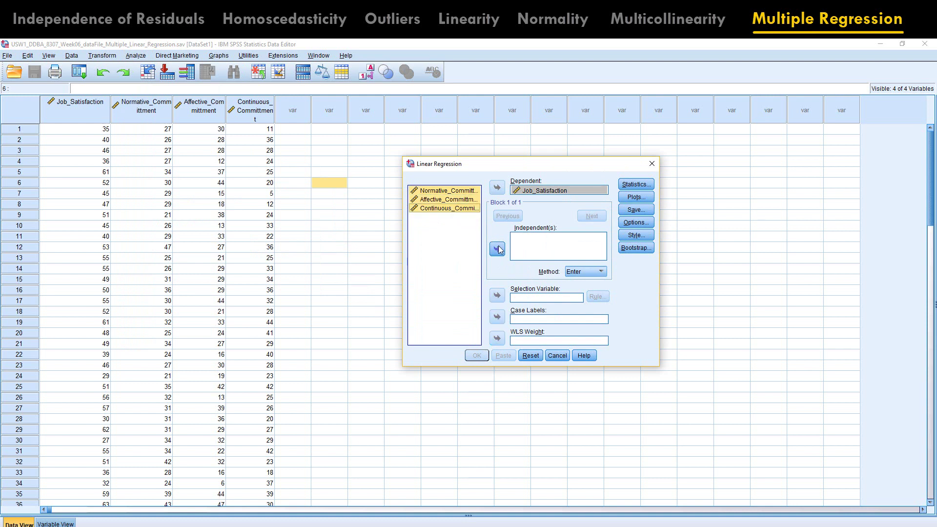
pyautogui.click(497, 249)
# Request R squared change, descriptives, and part and partial correlations, leaving plots unchanged.
pyautogui.click(646, 189)
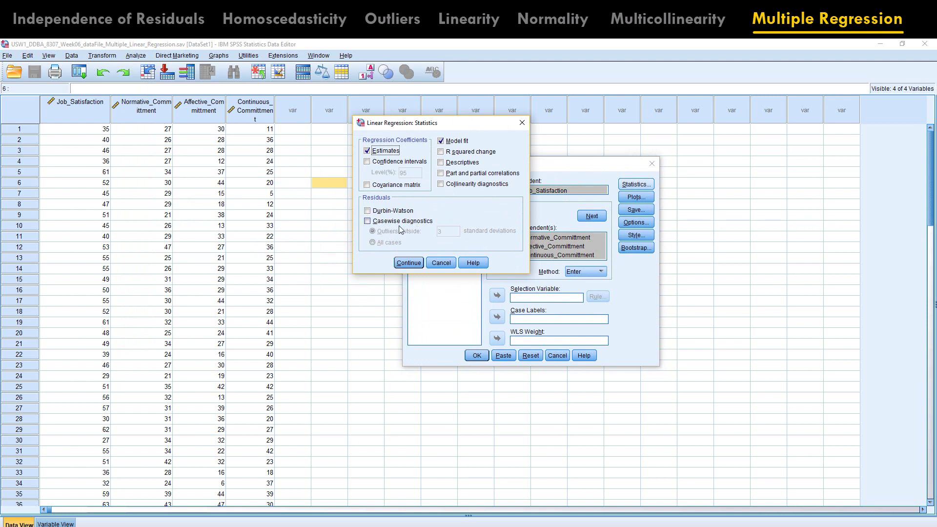
pyautogui.click(464, 153)
pyautogui.click(463, 163)
pyautogui.click(441, 174)
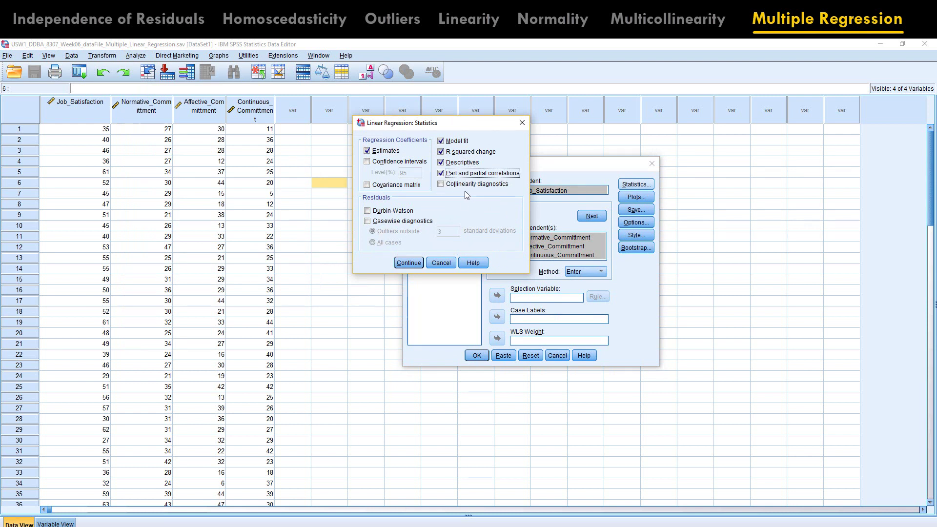
pyautogui.click(441, 184)
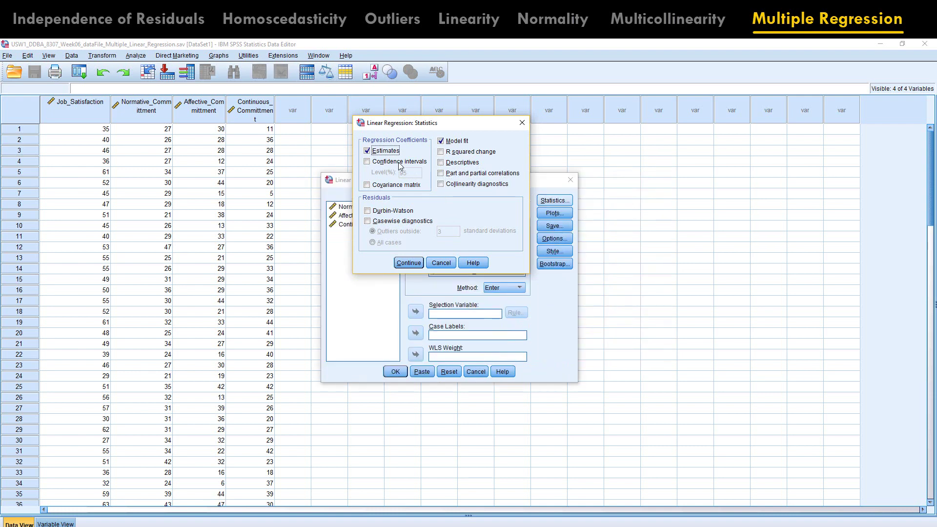
pyautogui.click(367, 162)
pyautogui.click(409, 263)
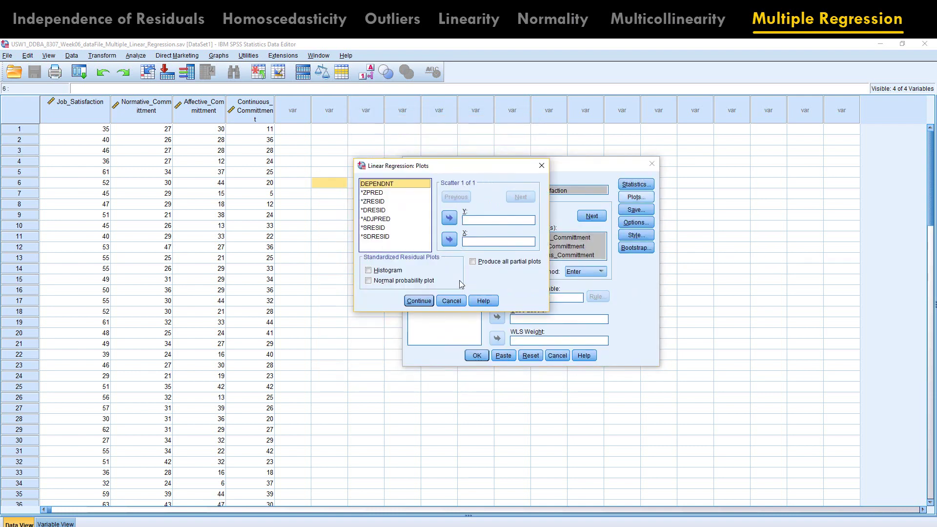
pyautogui.click(451, 301)
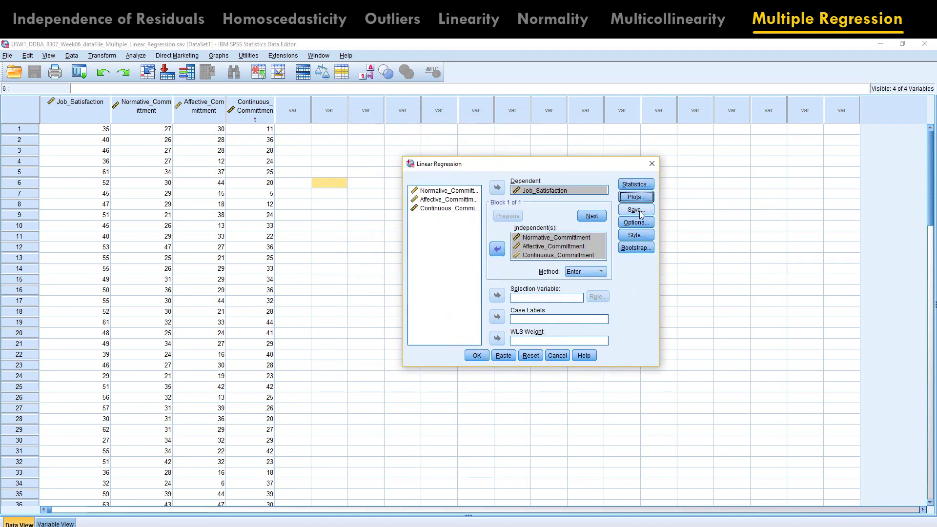
# Set missing values to exclude cases pairwise and turn on bootstrapping.
pyautogui.click(636, 222)
pyautogui.click(548, 237)
pyautogui.click(548, 265)
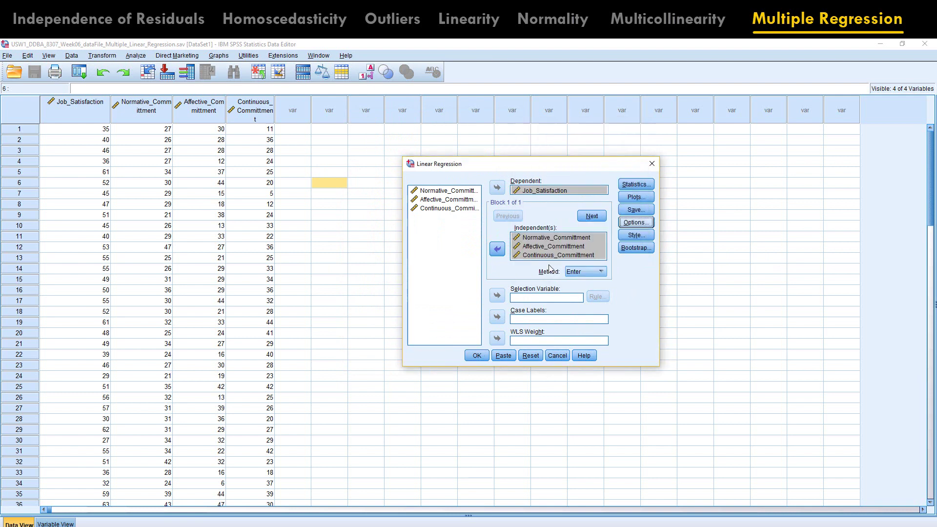
pyautogui.click(640, 211)
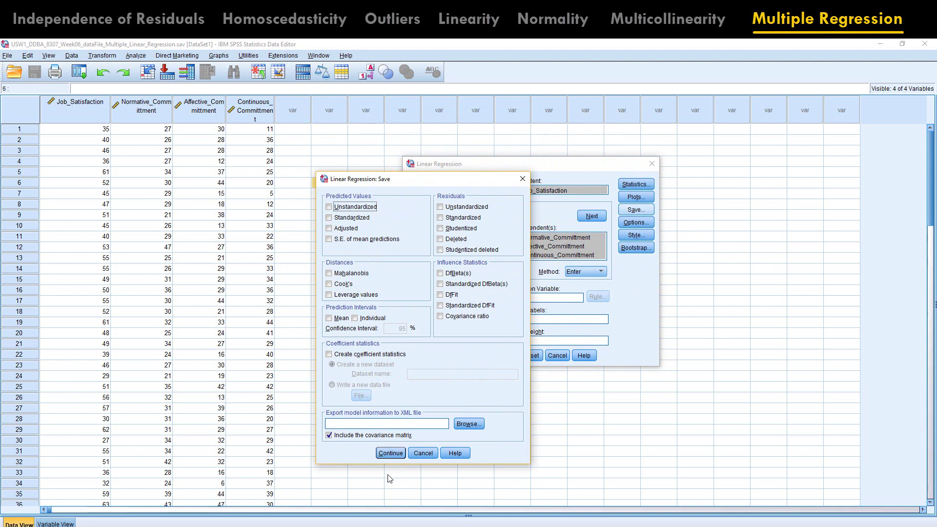
pyautogui.click(423, 454)
pyautogui.click(636, 248)
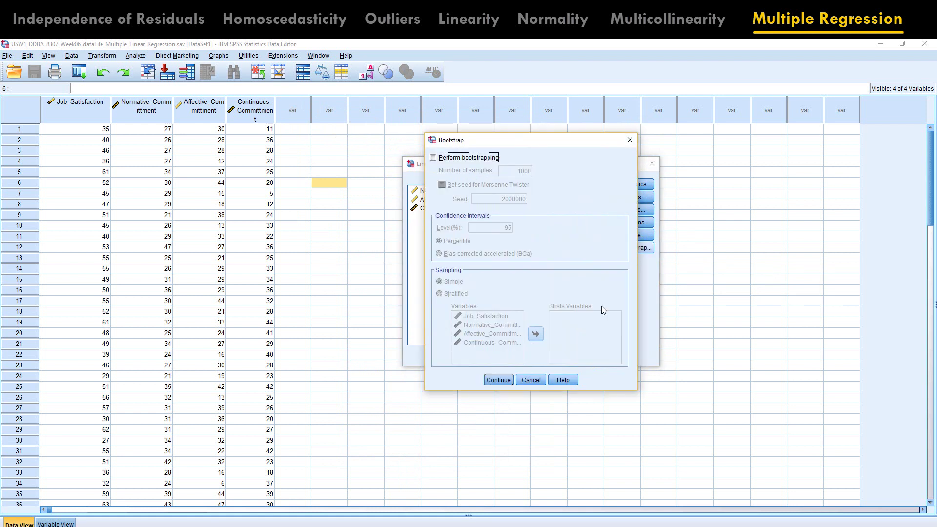
pyautogui.click(458, 159)
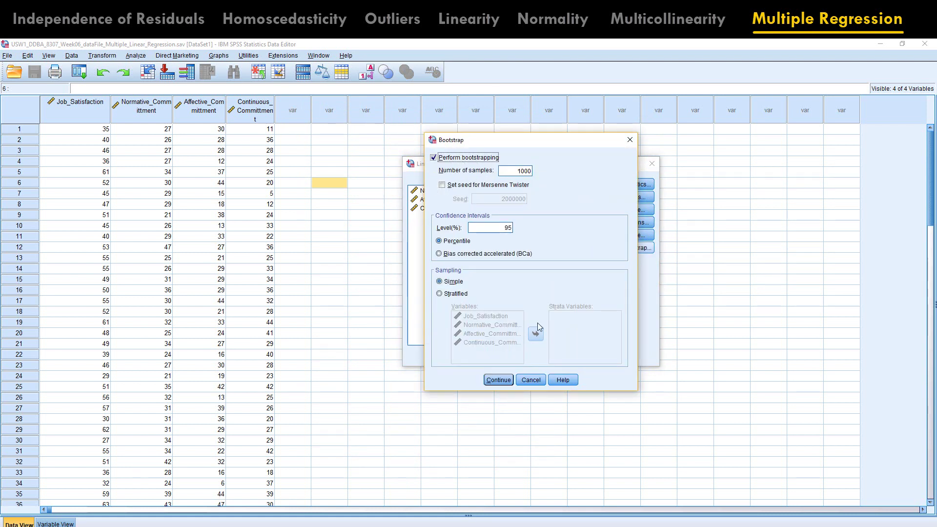
pyautogui.click(497, 381)
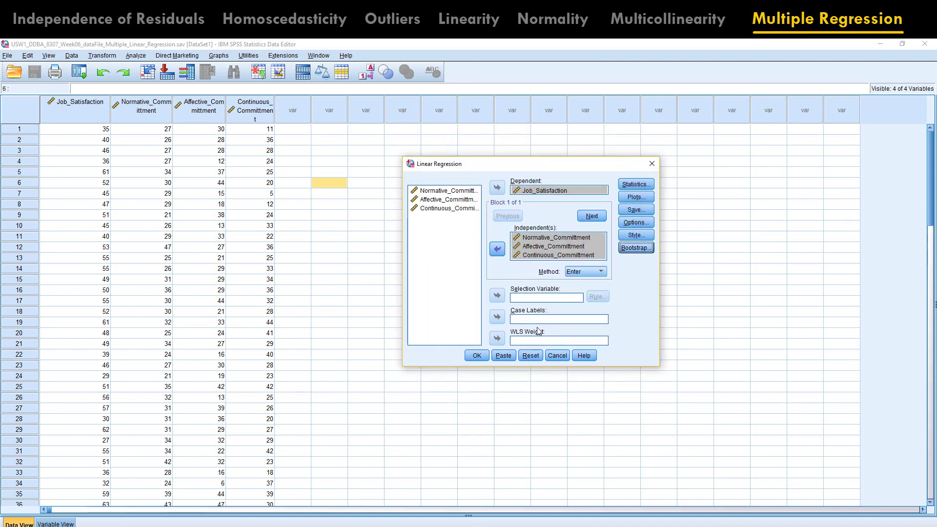
# Run the regression and launch Microsoft Word.
pyautogui.click(483, 358)
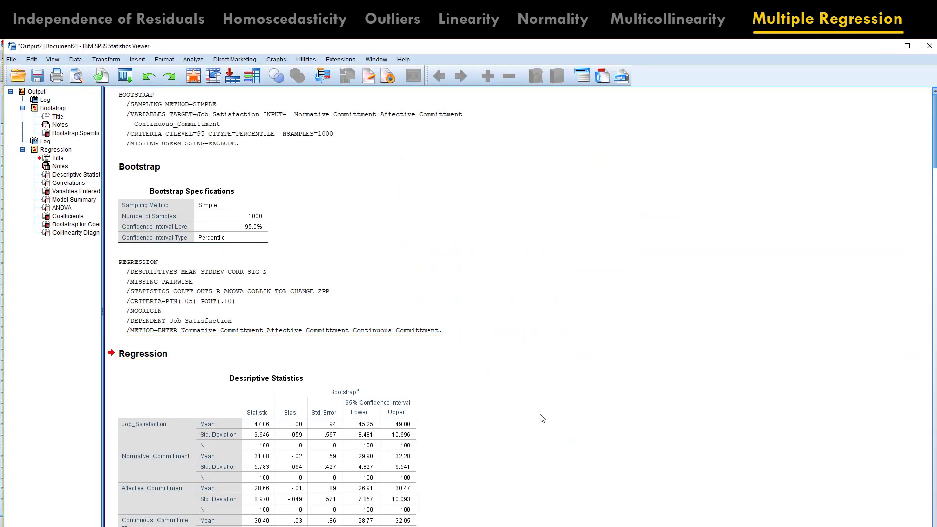
pyautogui.press('super+r')
pyautogui.write('narrator')
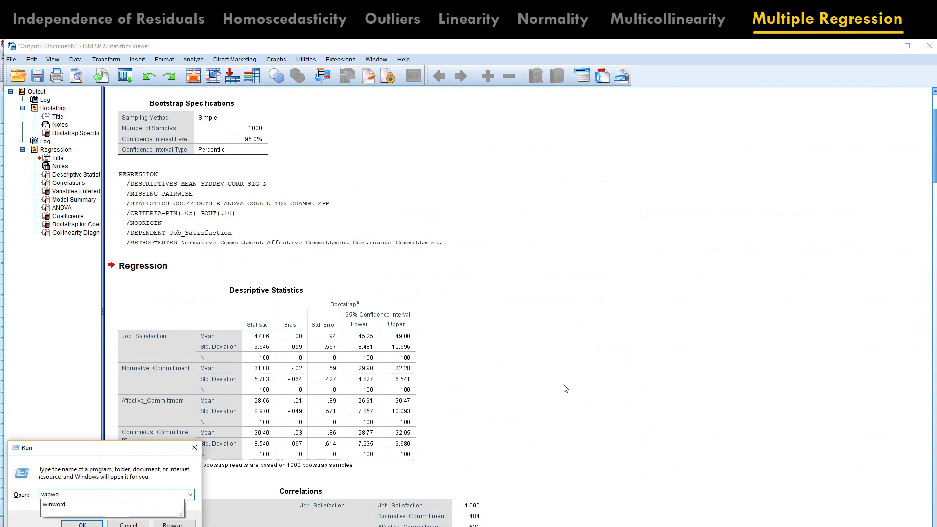
pyautogui.press('Return')
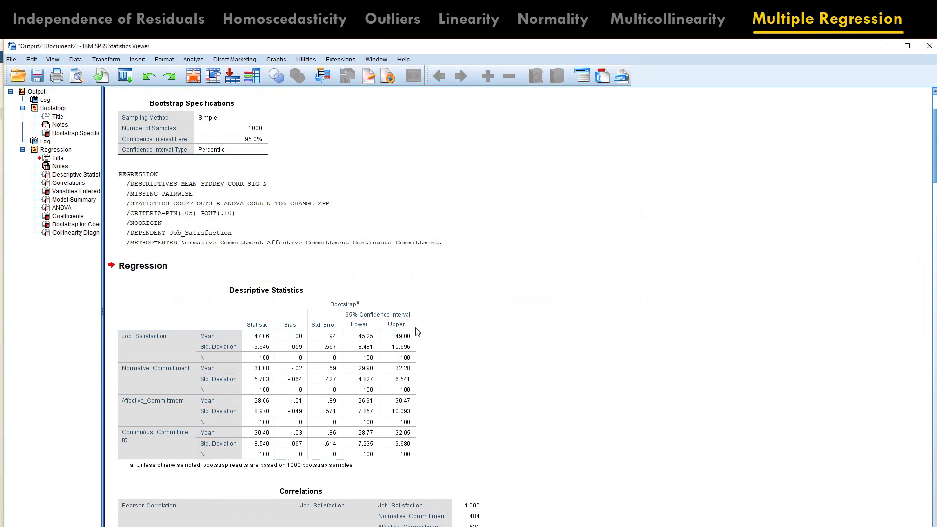
# Paste the regression Model Summary table (R = .621) into the Word document.
pyautogui.scroll(-10, 425, 400)
pyautogui.click(337, 245)
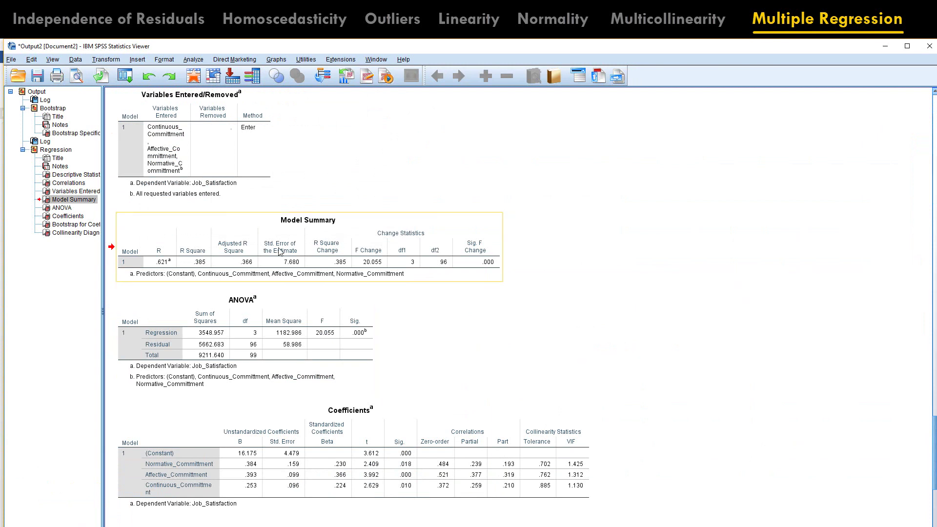
pyautogui.hotkey('alt', 'Tab')
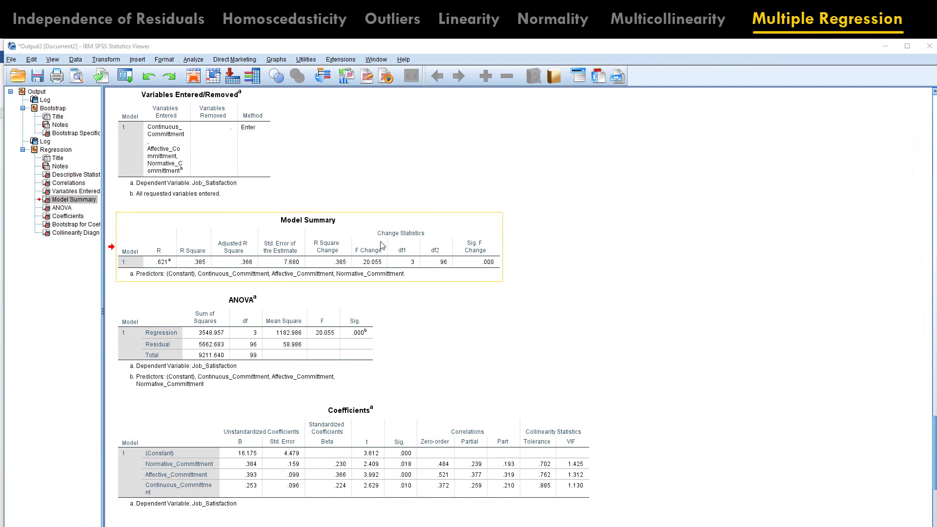
pyautogui.hotkey('ctrl', 'v')
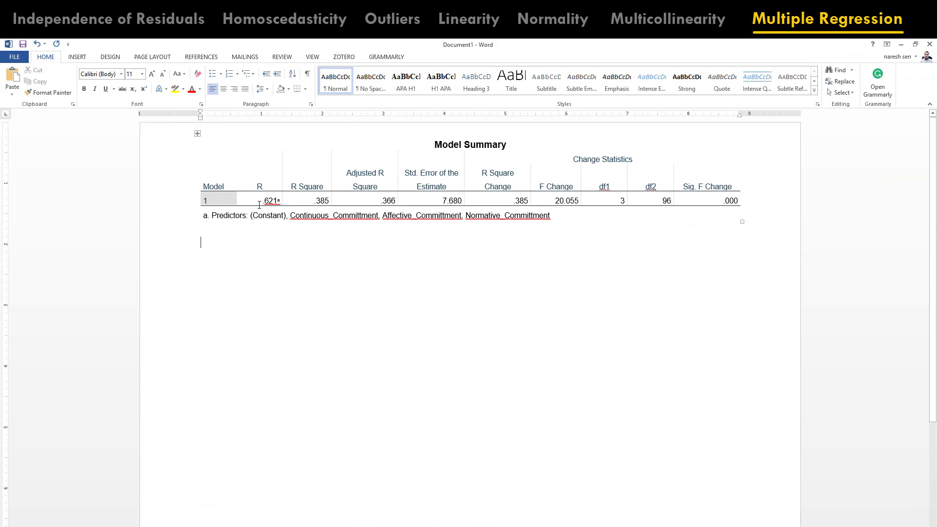
# Highlight the R value .621 in the Model Summary table yellow.
pyautogui.doubleClick(271, 201)
pyautogui.doubleClick(322, 201)
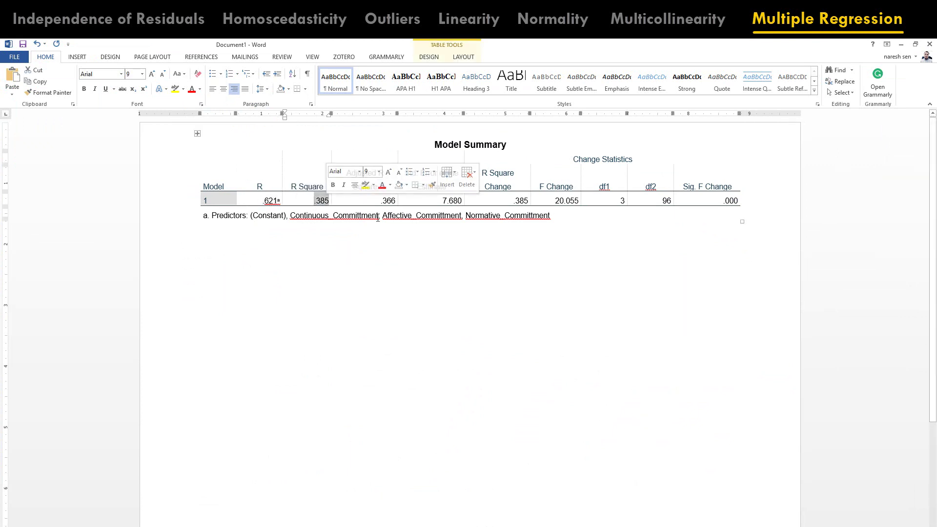
pyautogui.doubleClick(389, 201)
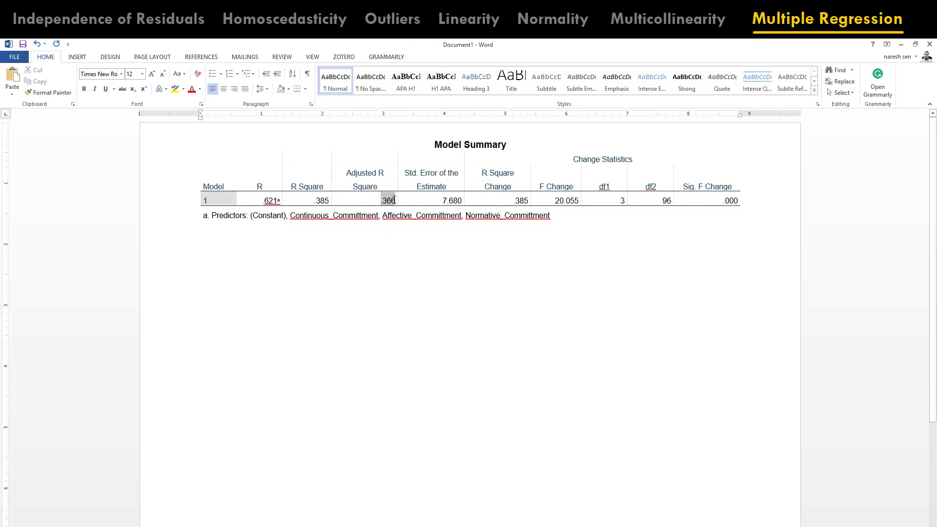
pyautogui.moveTo(722, 201); pyautogui.dragTo(739, 202)
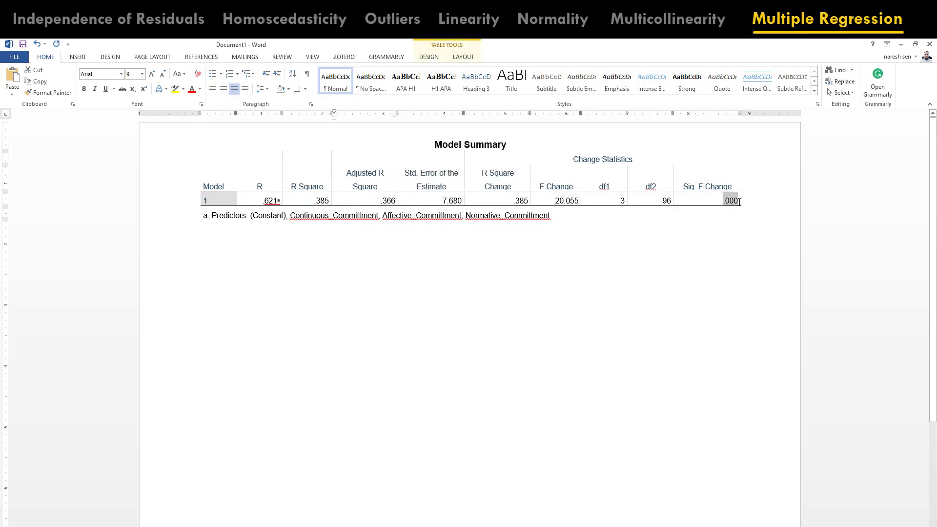
pyautogui.moveTo(263, 201); pyautogui.dragTo(280, 201)
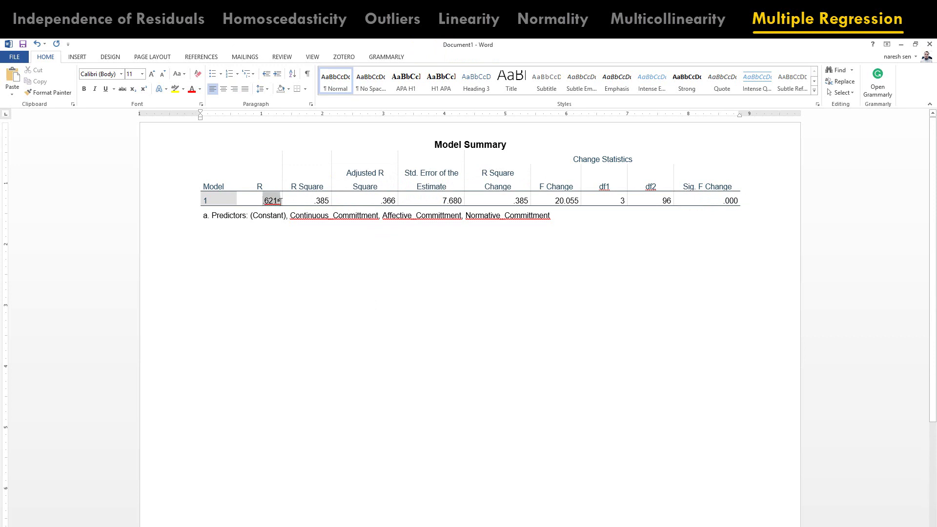
pyautogui.click(176, 89)
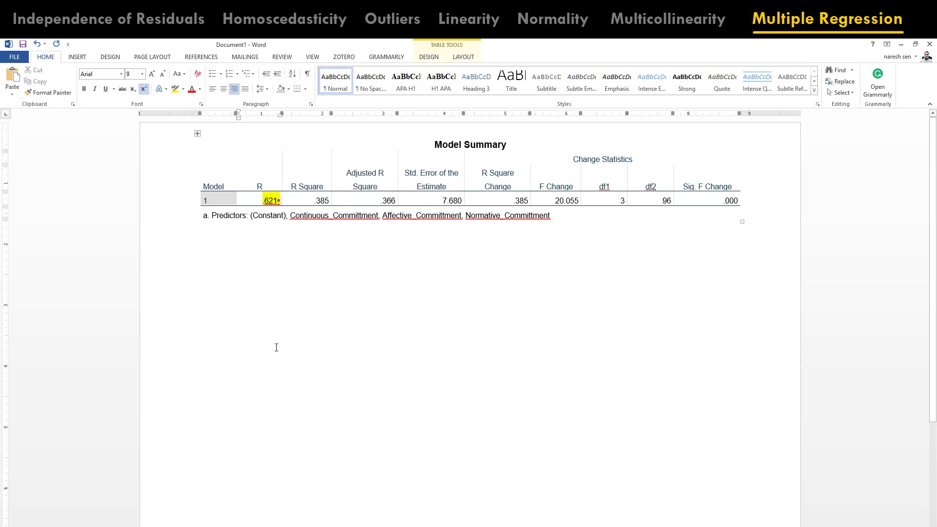
# Highlight the Adjusted R Square value .366 yellow.
pyautogui.moveTo(317, 201); pyautogui.dragTo(330, 201)
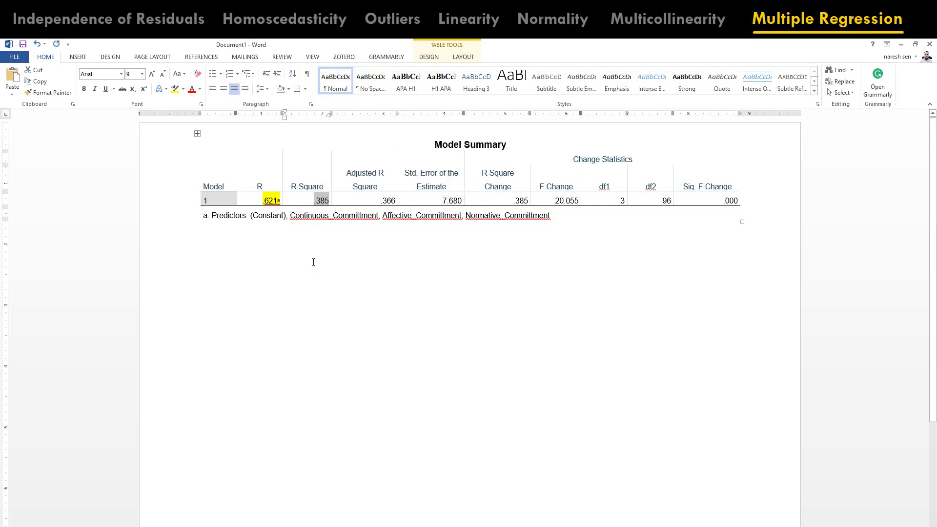
pyautogui.moveTo(380, 201); pyautogui.dragTo(396, 201)
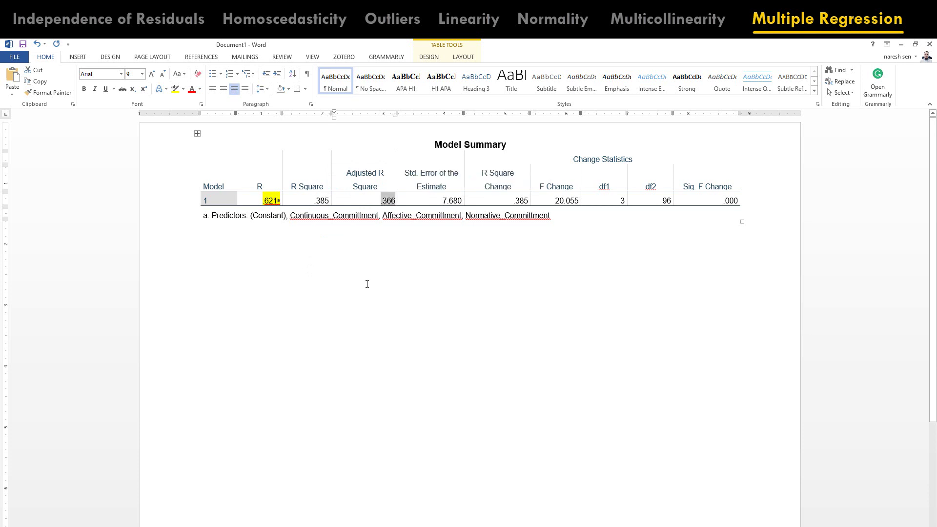
pyautogui.moveTo(314, 201); pyautogui.dragTo(329, 201)
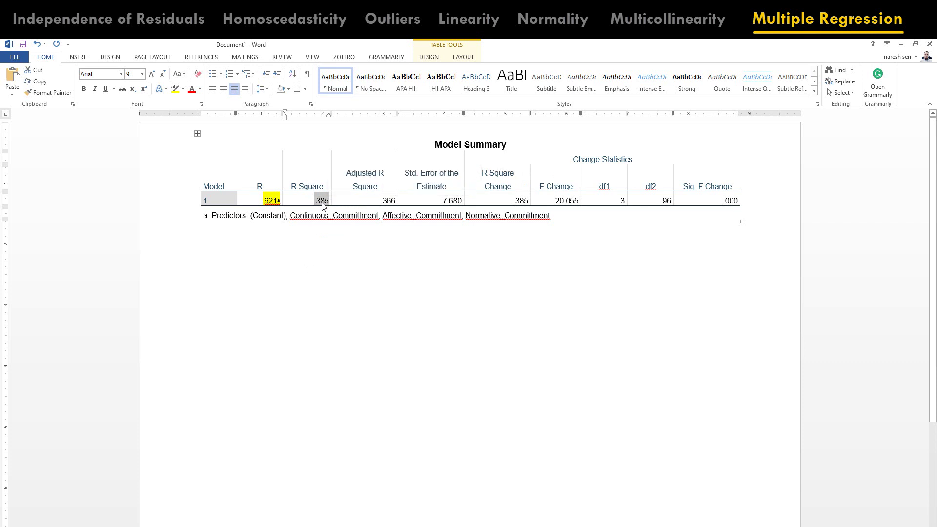
pyautogui.moveTo(379, 202); pyautogui.dragTo(398, 200)
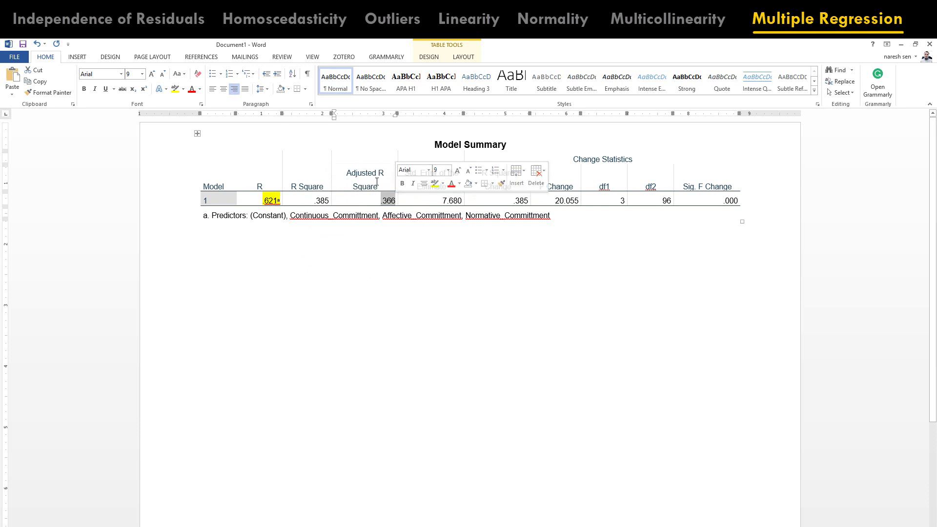
pyautogui.press('Left')
pyautogui.hotkey('shift', 'End')
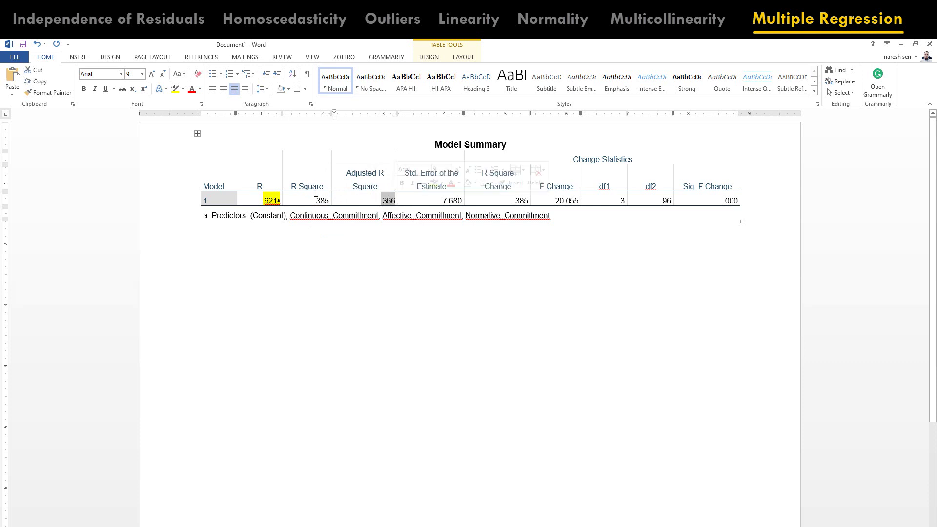
pyautogui.click(175, 88)
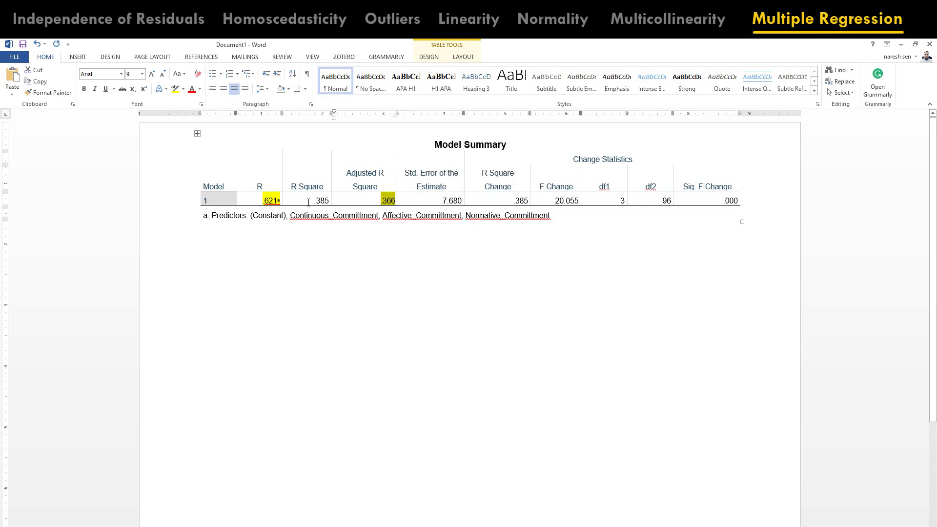
pyautogui.moveTo(306, 202); pyautogui.dragTo(328, 201)
pyautogui.moveTo(381, 201); pyautogui.dragTo(397, 199)
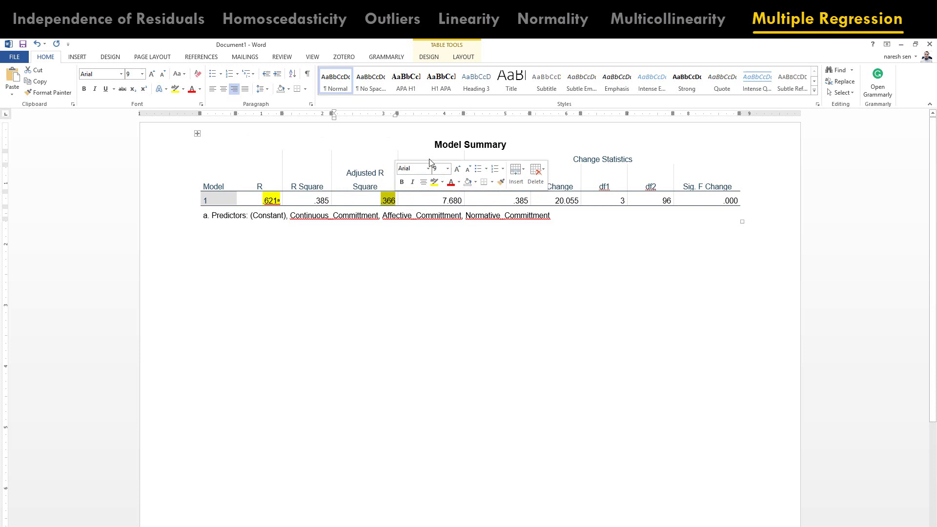
pyautogui.click(373, 202)
pyautogui.moveTo(373, 202); pyautogui.dragTo(407, 200)
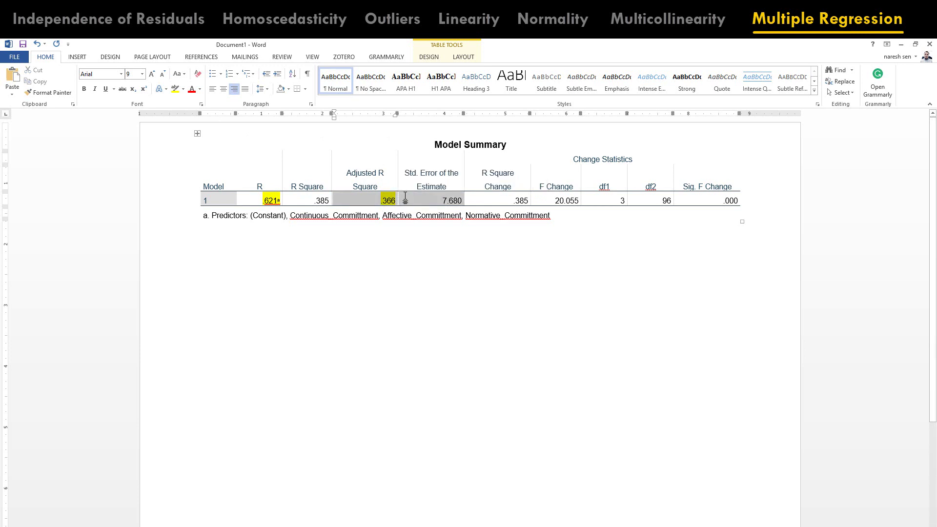
# Write 'R² for the overall model was 38% with an adjusted R² of 36%' with superscript 2s.
pyautogui.click(361, 242)
pyautogui.write('R2 for the a')
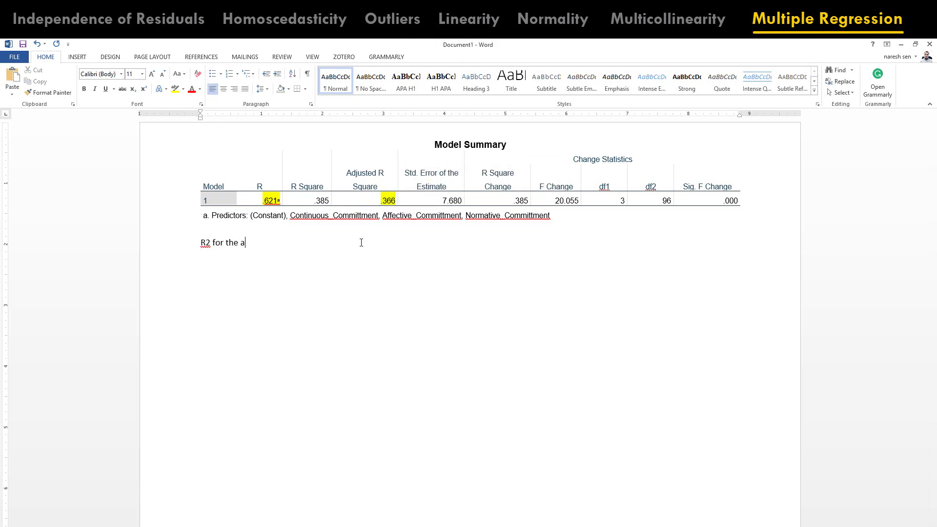
pyautogui.write('overall model')
pyautogui.write('was 38% with an adjuste')
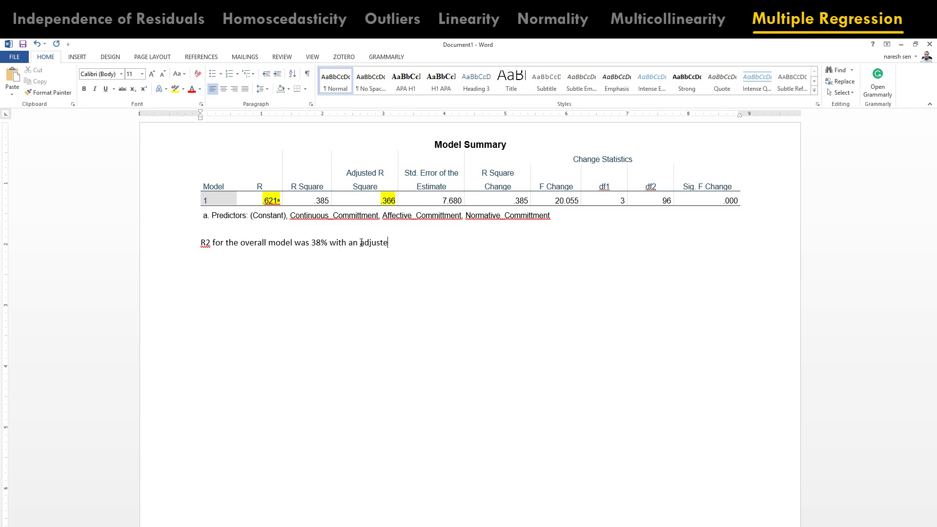
pyautogui.write('d R2 of 36%')
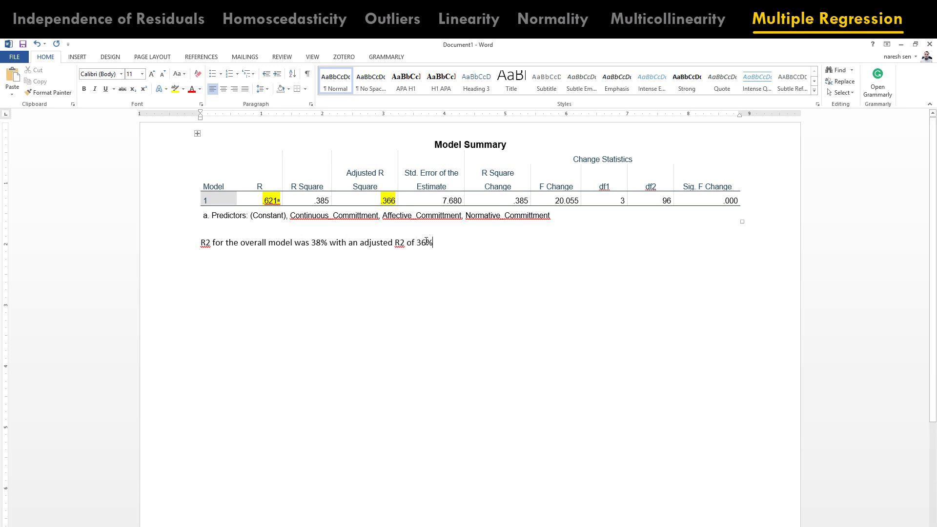
pyautogui.doubleClick(426, 241)
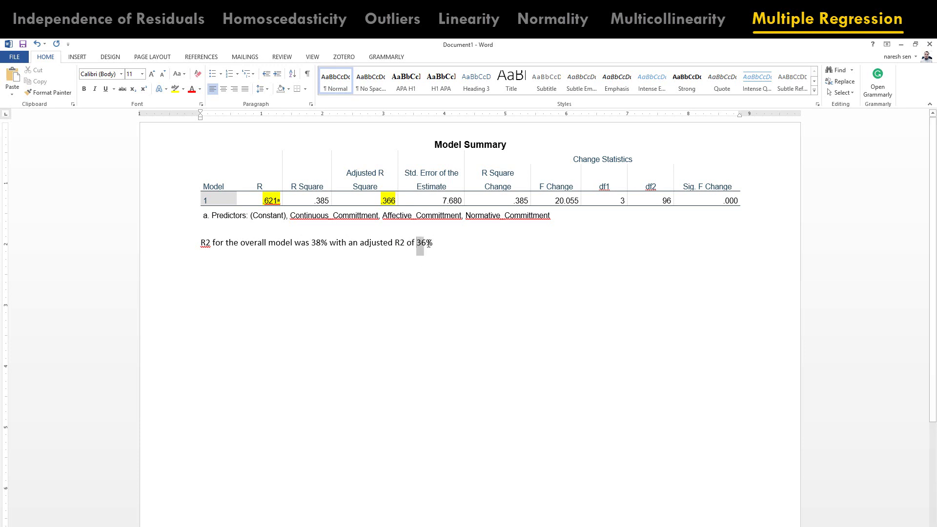
pyautogui.click(316, 201)
pyautogui.moveTo(399, 243); pyautogui.dragTo(405, 242)
pyautogui.hotkey('ctrl', 'shift', '+')
pyautogui.press('Home')
pyautogui.hotkey('shift', 'Right')
pyautogui.hotkey('ctrl', 'shift', '+')
pyautogui.press('End')
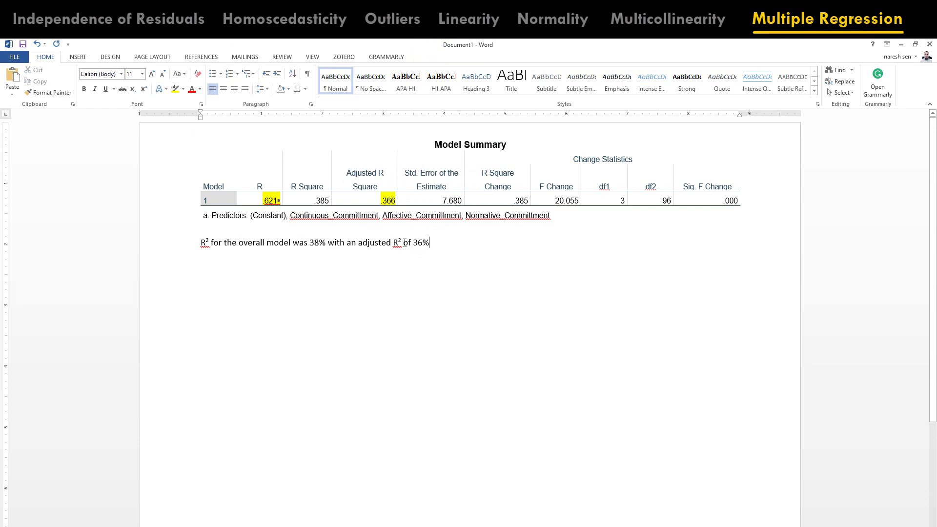
# Finish the sentence with ', a medium size effect is reported by the model.' and add a new line.
pyautogui.write(', a med')
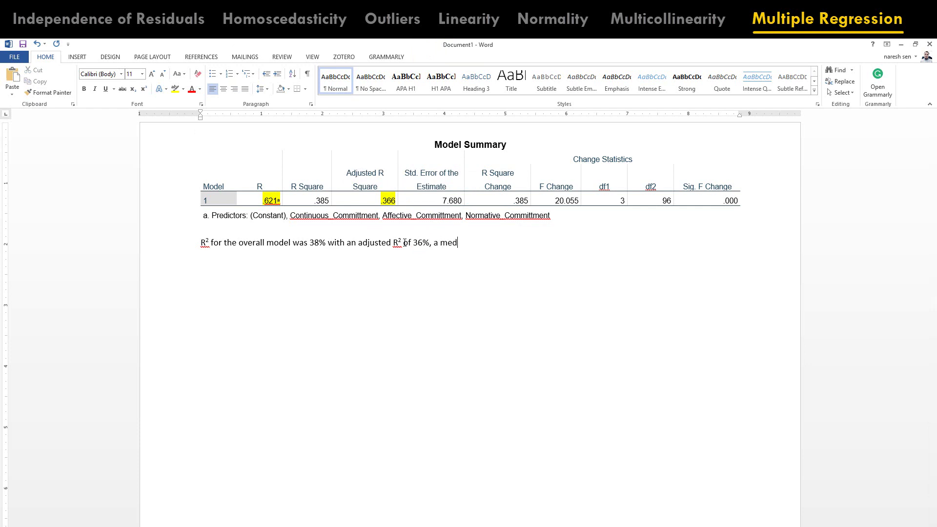
pyautogui.write('ium size effecto')
pyautogui.press('BackSpace')
pyautogui.write('is remo')
pyautogui.press('BackSpace')
pyautogui.press('BackSpace')
pyautogui.write('ported by')
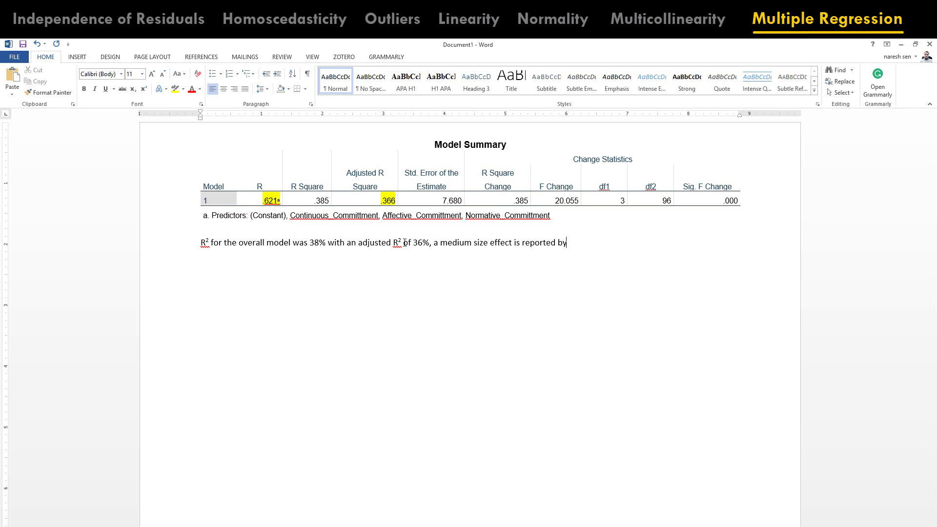
pyautogui.write(' the model.')
pyautogui.moveTo(386, 206); pyautogui.dragTo(393, 202)
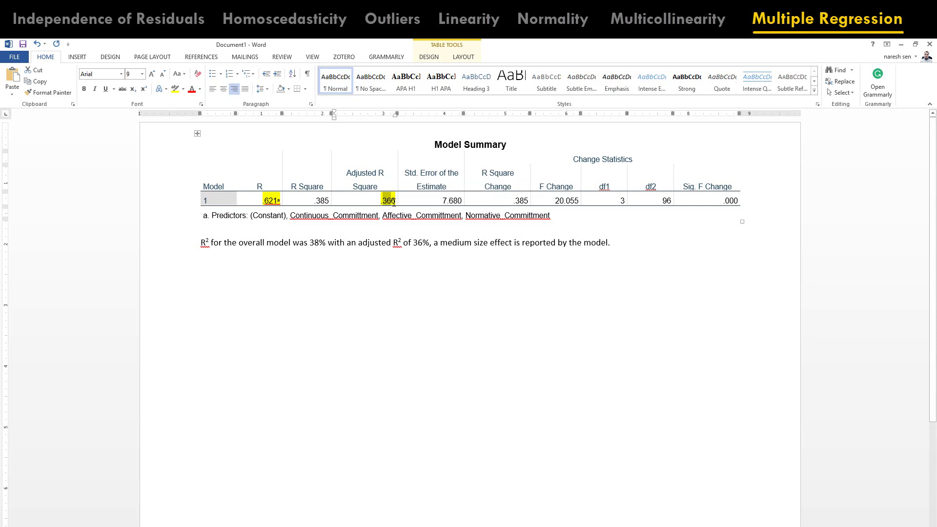
pyautogui.click(622, 244)
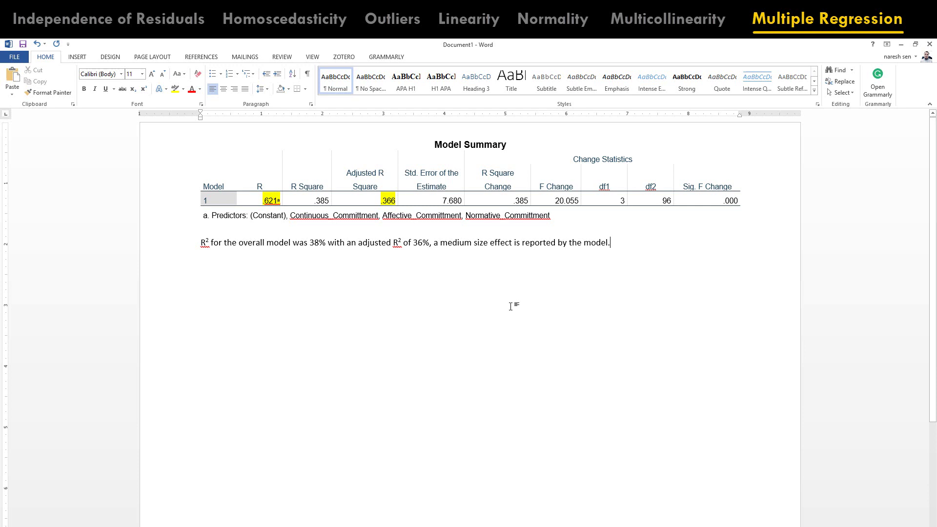
pyautogui.press('Return')
pyautogui.press('Return')
# Paste the SPSS ANOVA table below the R² sentence, removing the blank line above it.
pyautogui.hotkey('alt', 'Tab')
pyautogui.click(328, 321)
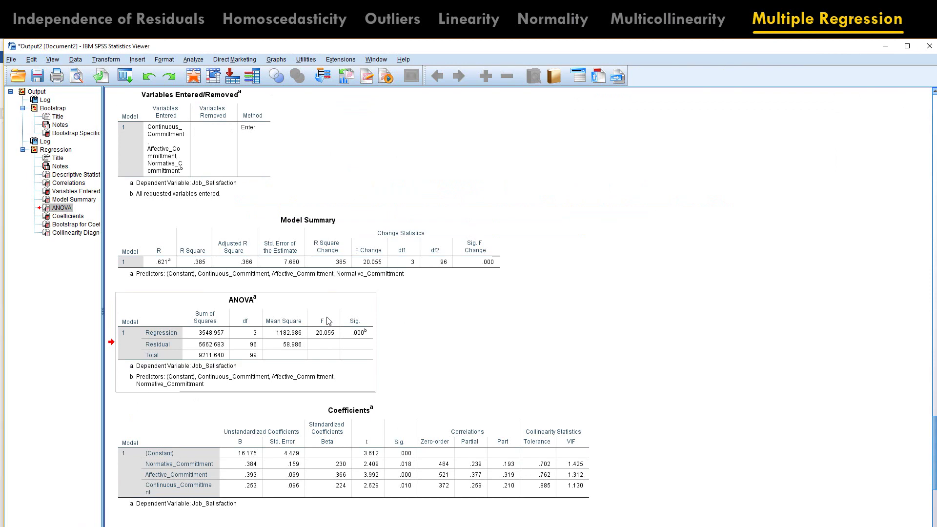
pyautogui.hotkey('ctrl', 'c')
pyautogui.hotkey('alt', 'Tab')
pyautogui.hotkey('ctrl', 'v')
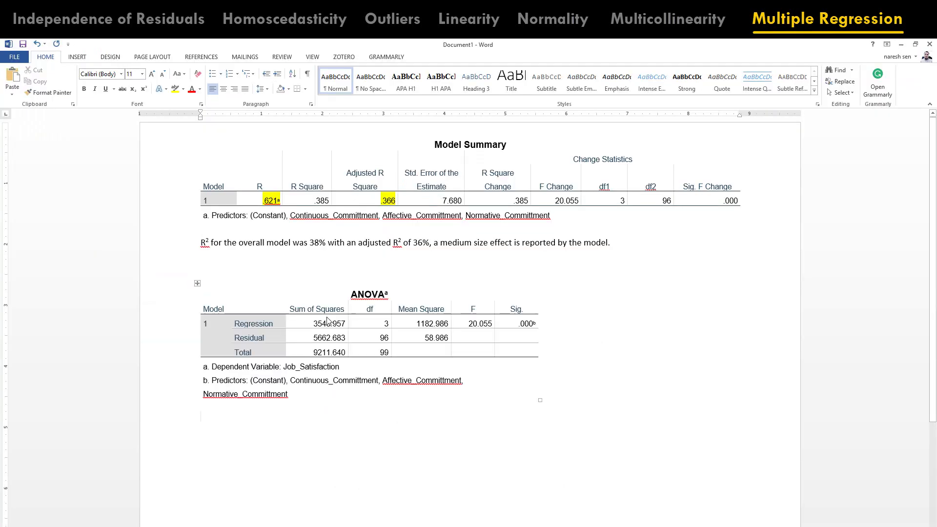
pyautogui.click(318, 268)
pyautogui.press('Delete')
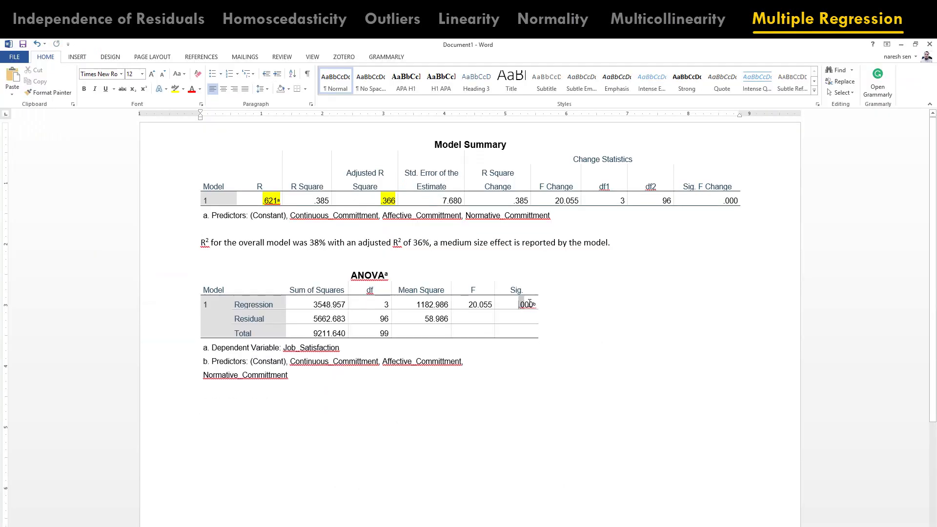
# Highlight the ANOVA Sig. value .000 and the df values 3 and 96 yellow.
pyautogui.moveTo(530, 304); pyautogui.dragTo(537, 304)
pyautogui.click(175, 88)
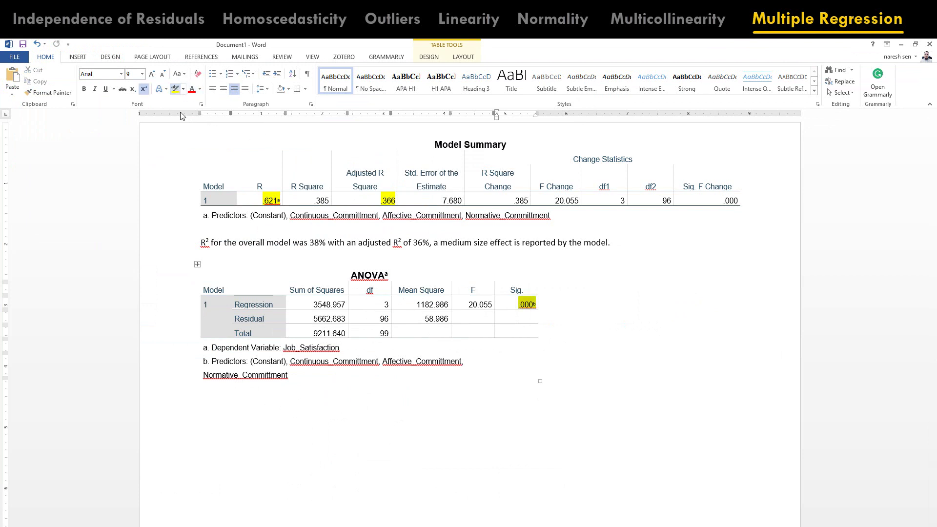
pyautogui.doubleClick(386, 305)
pyautogui.click(175, 88)
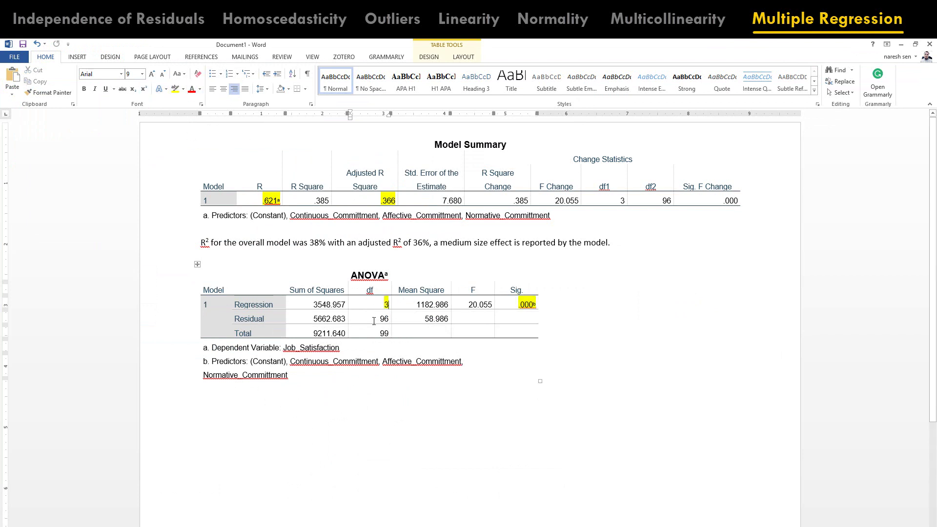
pyautogui.moveTo(375, 321); pyautogui.dragTo(388, 320)
pyautogui.click(175, 89)
pyautogui.doubleClick(370, 290)
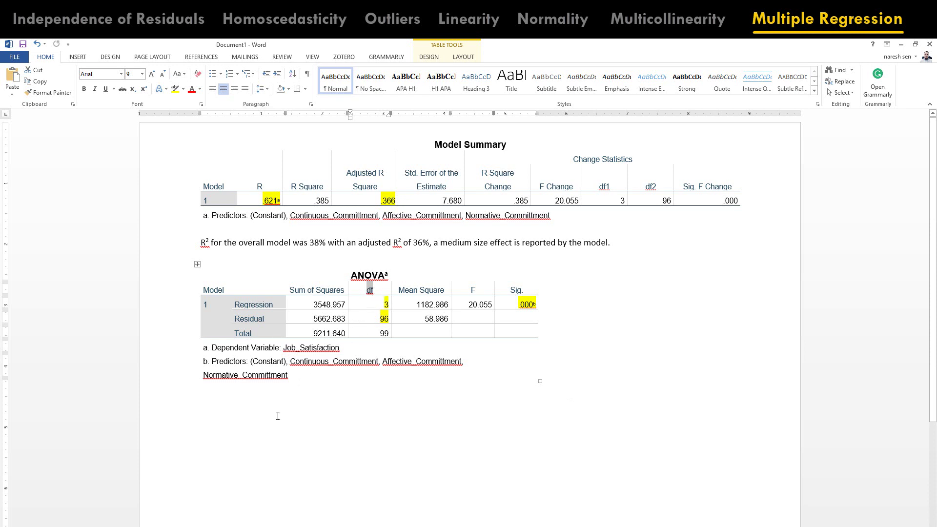
# Type 'F(3, 96) = 20.055, p < .000 as shown by ANOVA Table' below the table.
pyautogui.click(269, 388)
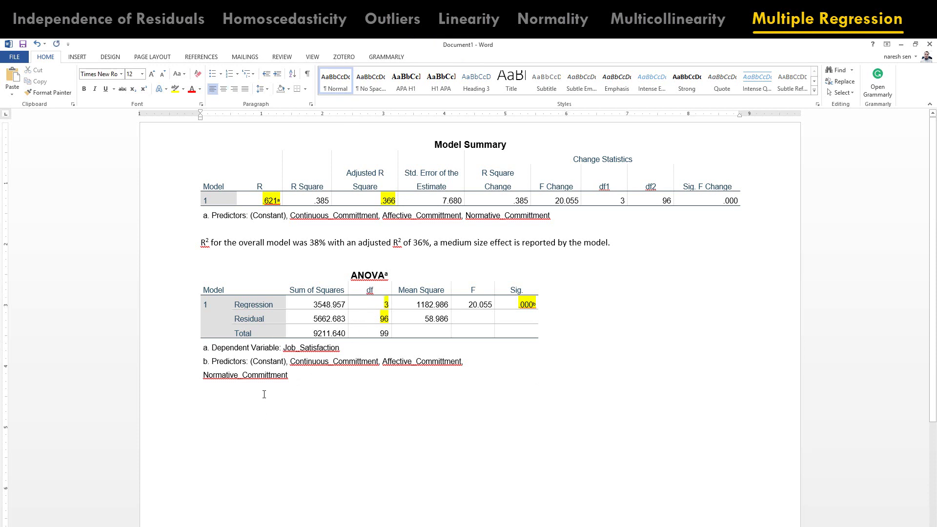
pyautogui.doubleClick(369, 290)
pyautogui.click(221, 403)
pyautogui.write('F')
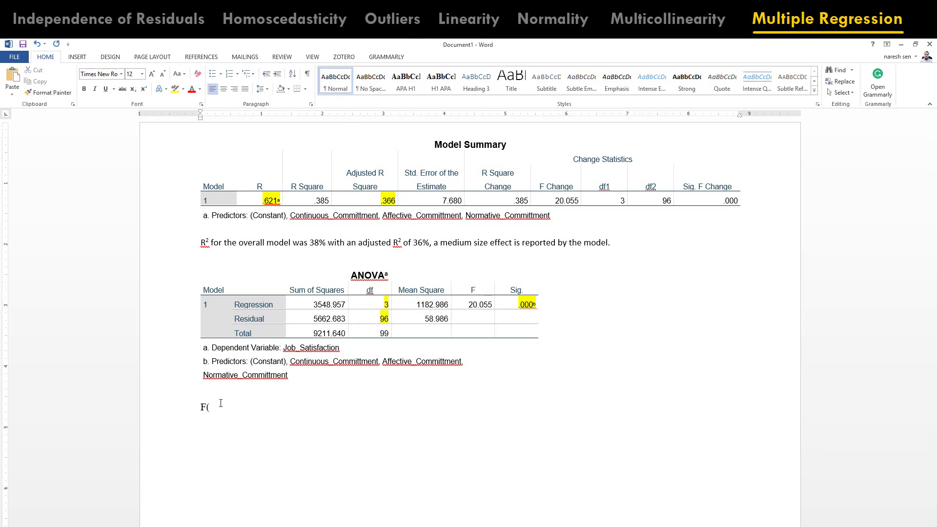
pyautogui.write('(')
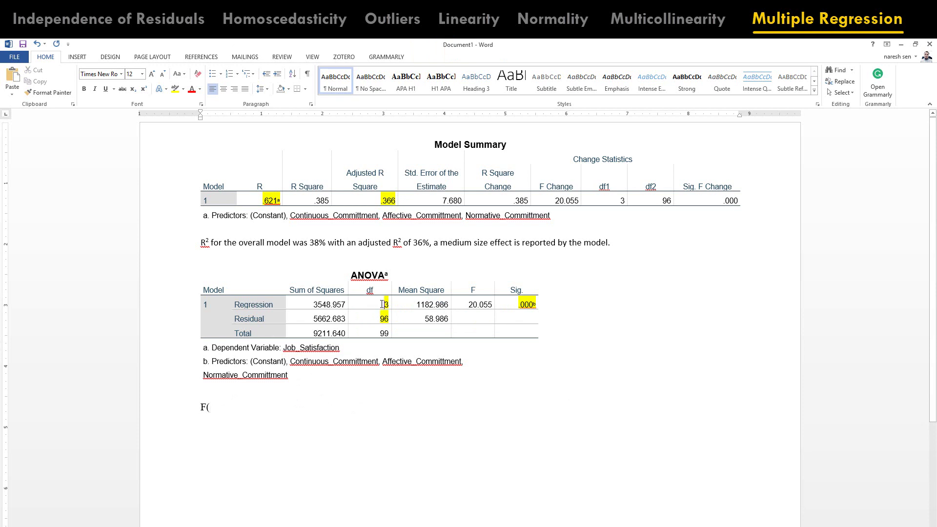
pyautogui.click(388, 305)
pyautogui.click(217, 408)
pyautogui.write('3, 96)')
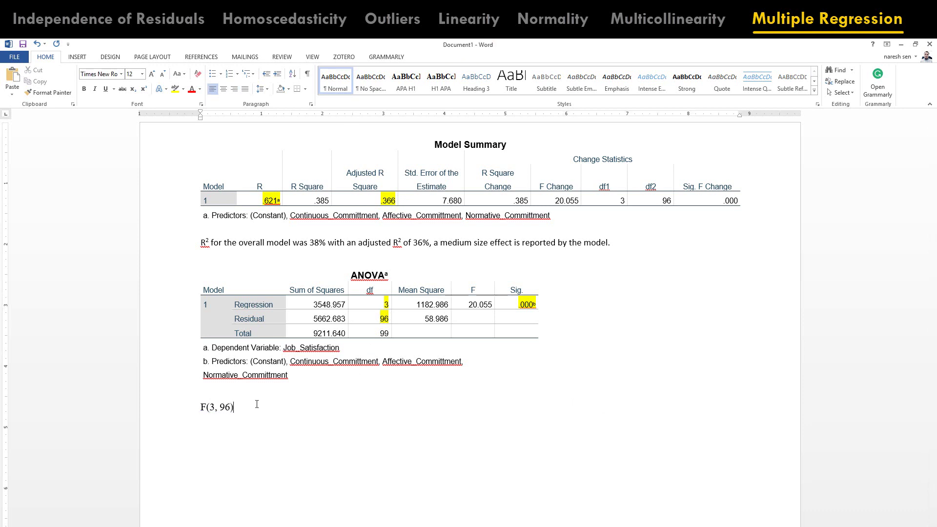
pyautogui.write(' =')
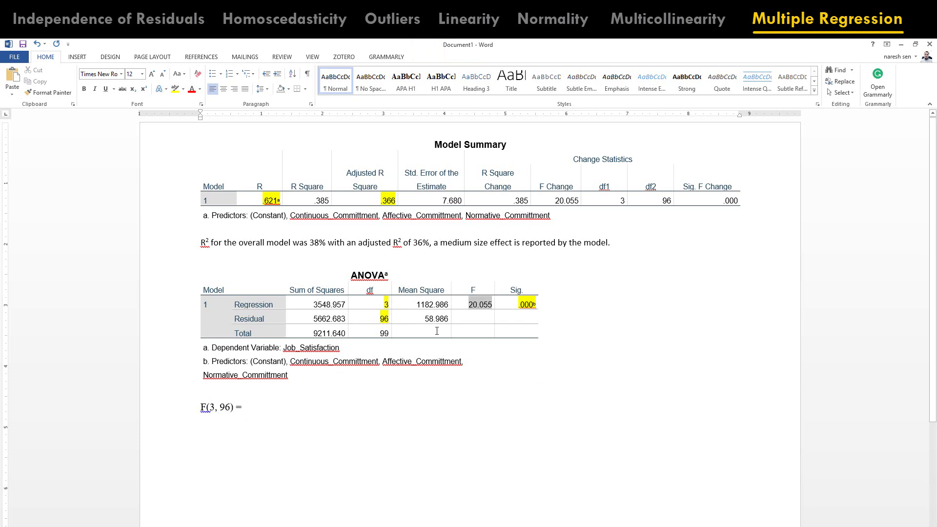
pyautogui.write('20.')
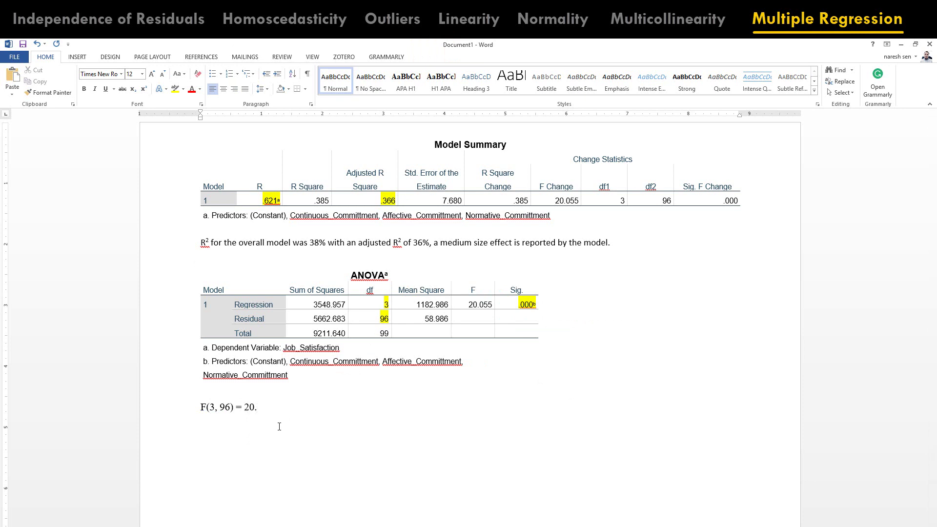
pyautogui.write('055, p < .000 as shown by AN')
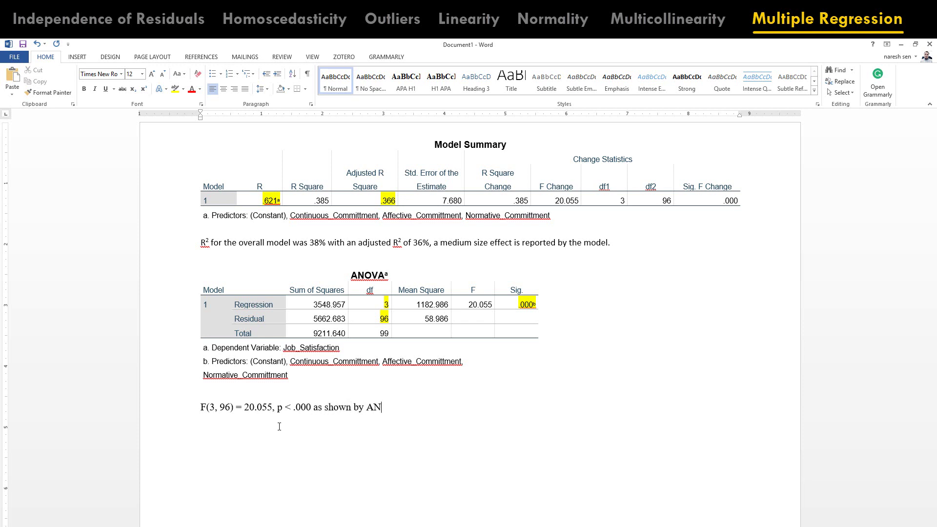
pyautogui.write('OVA Table')
# On a new line, write 'The model as a whole was significant to predict job satisfaction:'.
pyautogui.press('Return')
pyautogui.write('The')
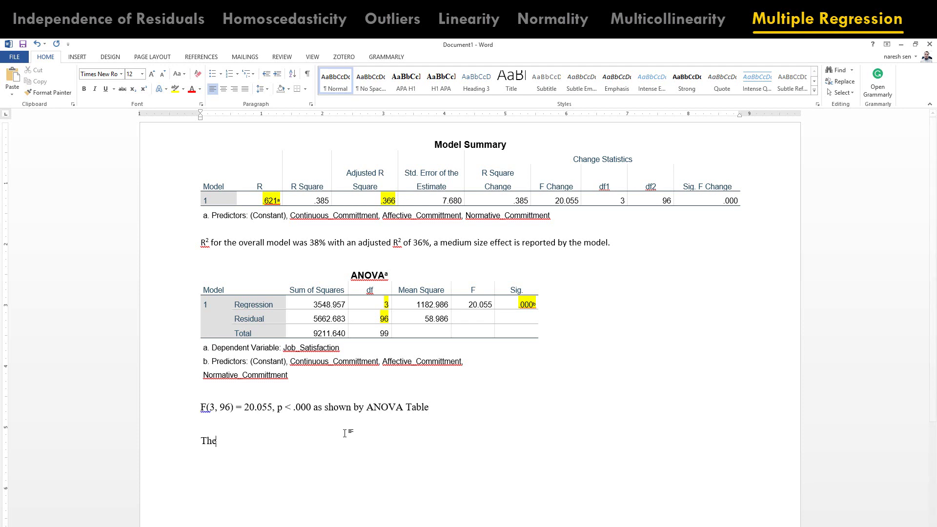
pyautogui.write(' model as a whole was ab')
pyautogui.press('BackSpace')
pyautogui.press('BackSpace')
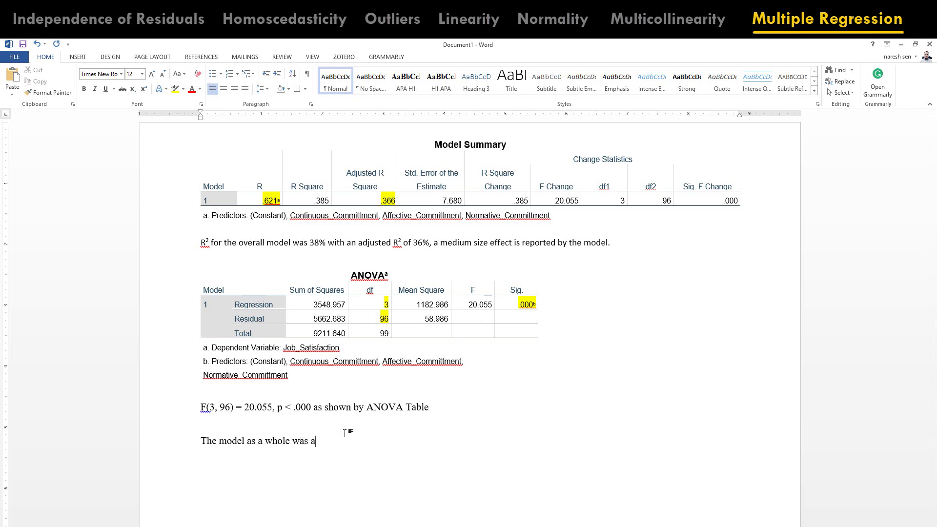
pyautogui.write('significant to predict job satisfaction')
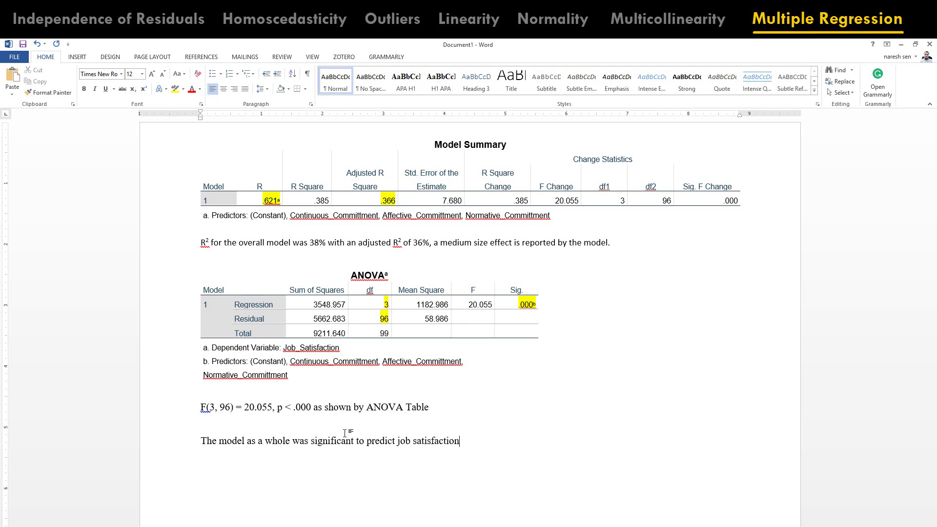
pyautogui.write(':')
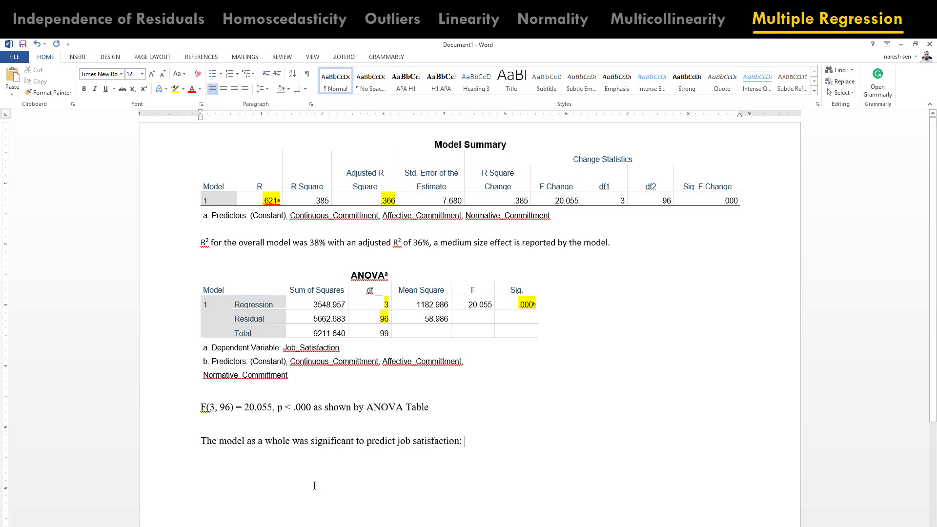
# Move the F-statistic line so it follows the sentence ending 'satisfaction:'.
pyautogui.tripleClick(322, 405)
pyautogui.press('Delete')
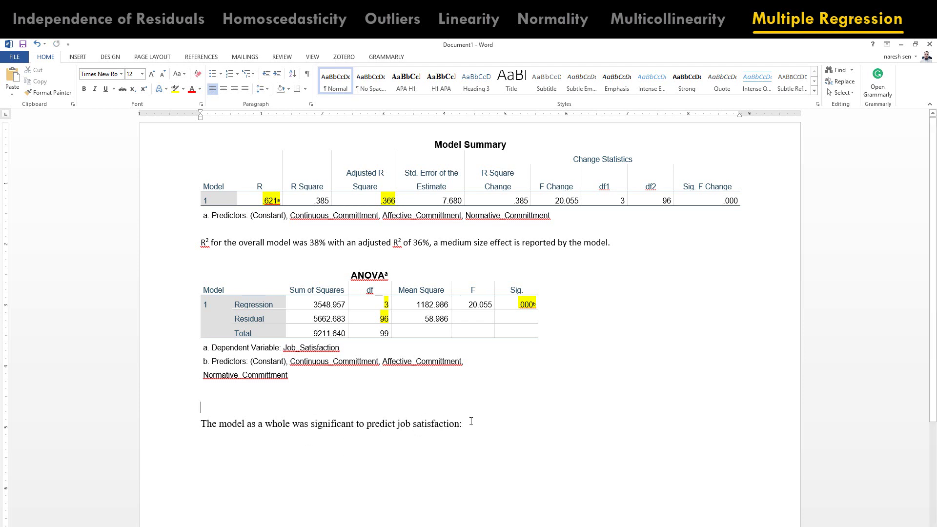
pyautogui.click(472, 422)
pyautogui.hotkey('ctrl', 'v')
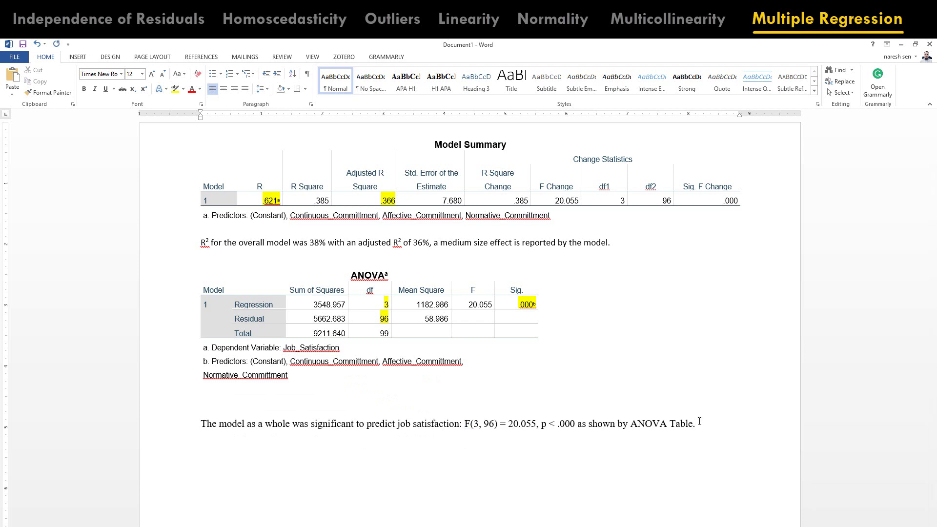
# Copy the R² sentence and paste it after 'ANOVA Table.', beginning a new sentence with 'The'.
pyautogui.tripleClick(484, 241)
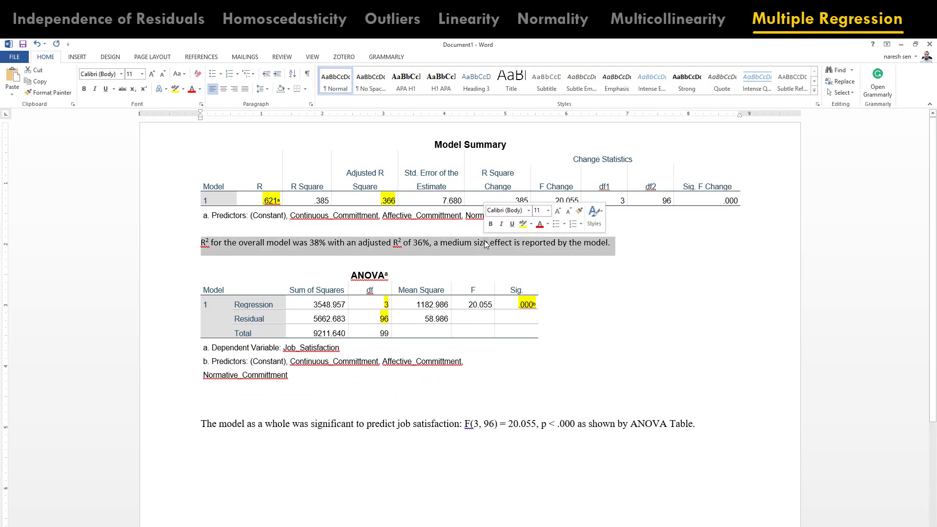
pyautogui.hotkey('ctrl', 'c')
pyautogui.click(734, 430)
pyautogui.hotkey('ctrl', 'v')
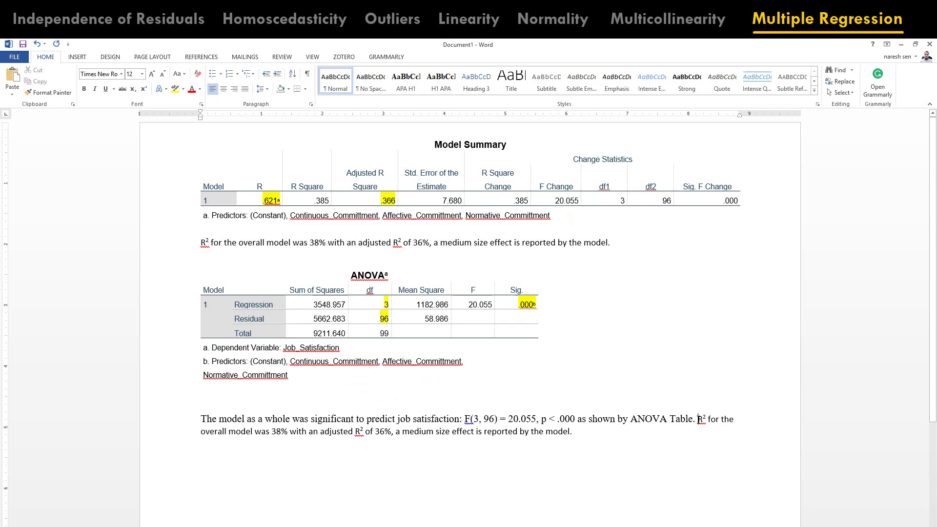
pyautogui.write('The')
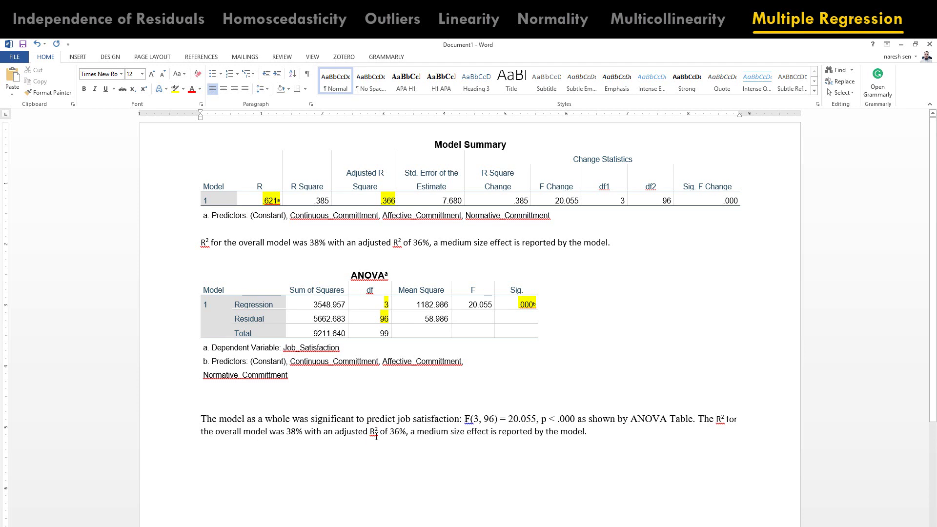
# Explain that variation in job satisfaction is accounted for by the normative, affective and continuous commitment predictors.
pyautogui.click(414, 432)
pyautogui.click(583, 433)
pyautogui.write('of ')
pyautogui.write('variation')
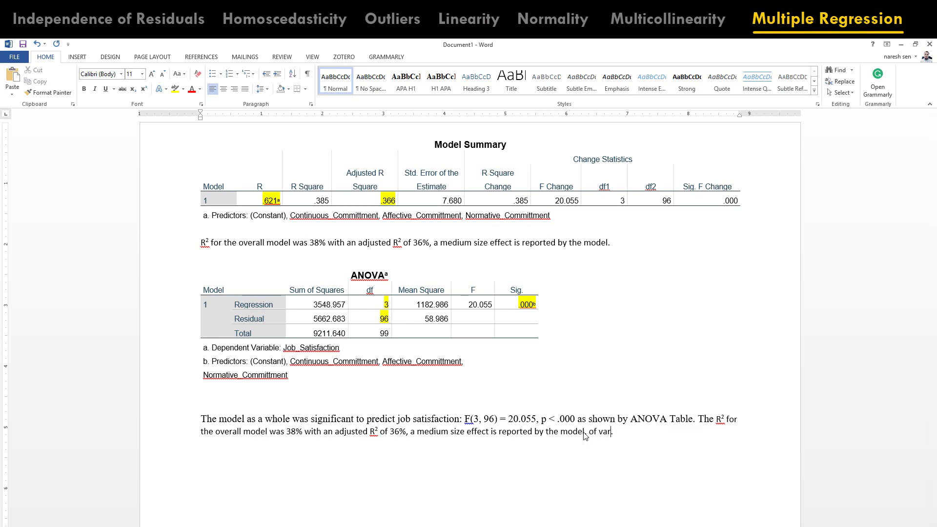
pyautogui.write('s.')
pyautogui.write(' in job saf')
pyautogui.press('BackSpace')
pyautogui.write('tisfaction is aco')
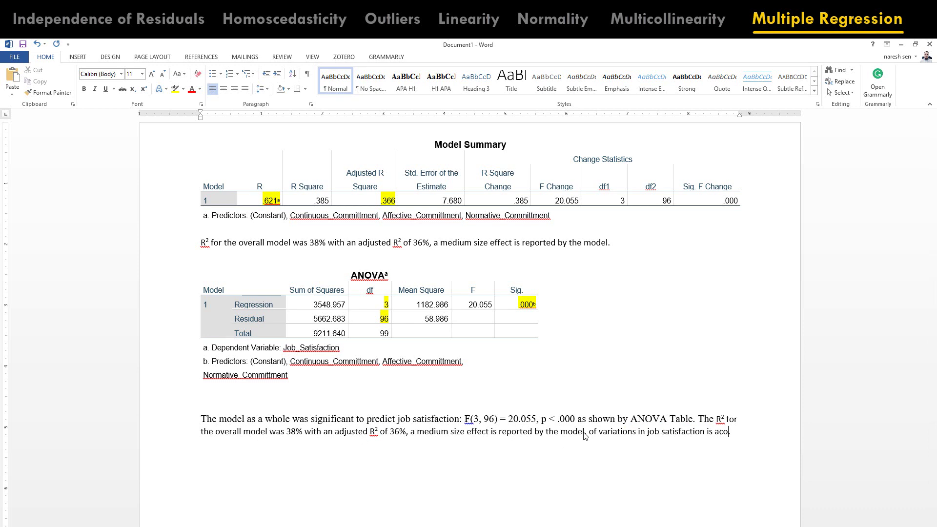
pyautogui.write('counted')
pyautogui.write(' by ')
pyautogui.write('the linear comb')
pyautogui.write('ination of the pred')
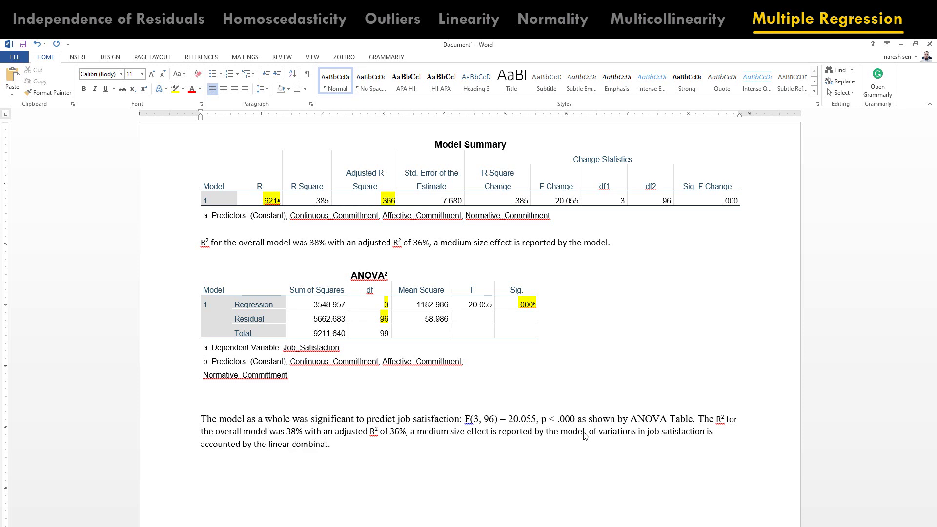
pyautogui.write('ictor variable')
pyautogui.write('s (')
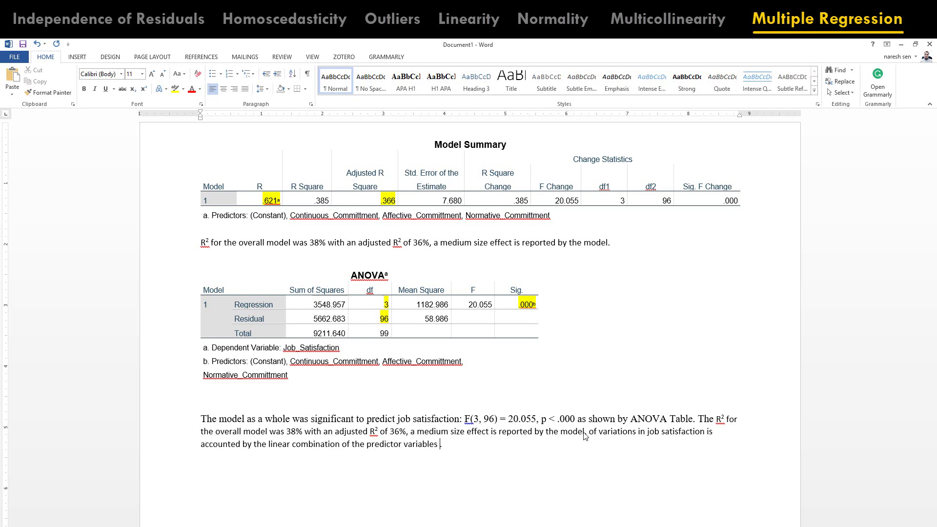
pyautogui.write('normative comm')
pyautogui.write('itment, effe')
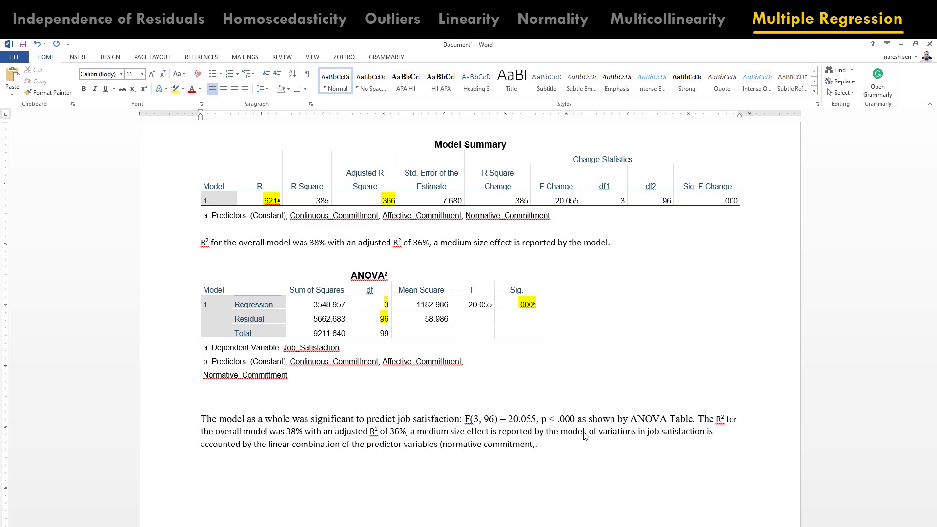
pyautogui.write('ctive commitment, and continuous ')
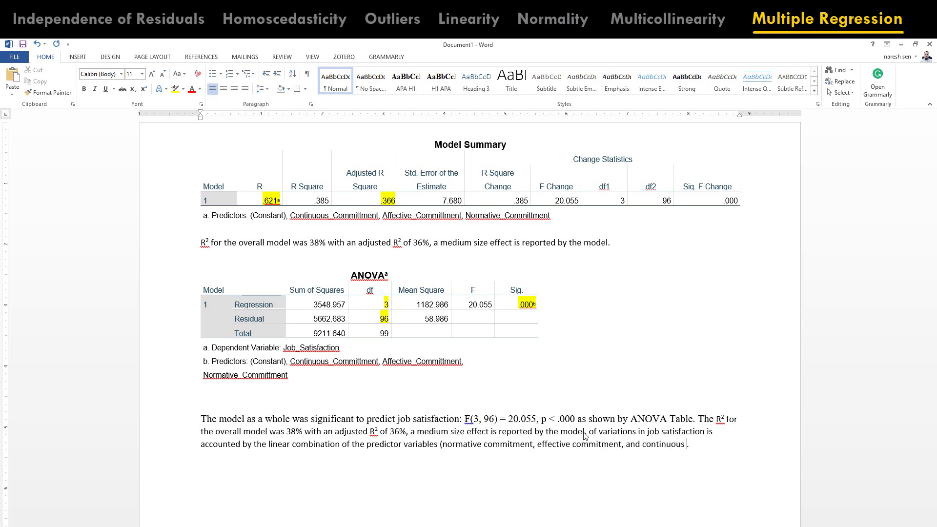
pyautogui.write('commitmentk')
pyautogui.press('BackSpace')
pyautogui.write(').')
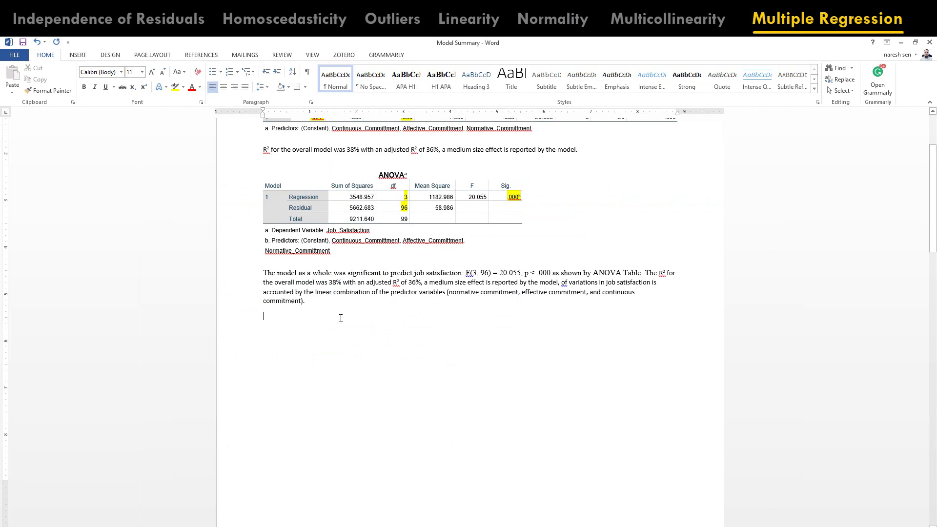
# Paste the SPSS Coefficients table under the ANOVA paragraph and AutoFit it to the window width.
pyautogui.hotkey('alt', 'Tab')
pyautogui.click(511, 233)
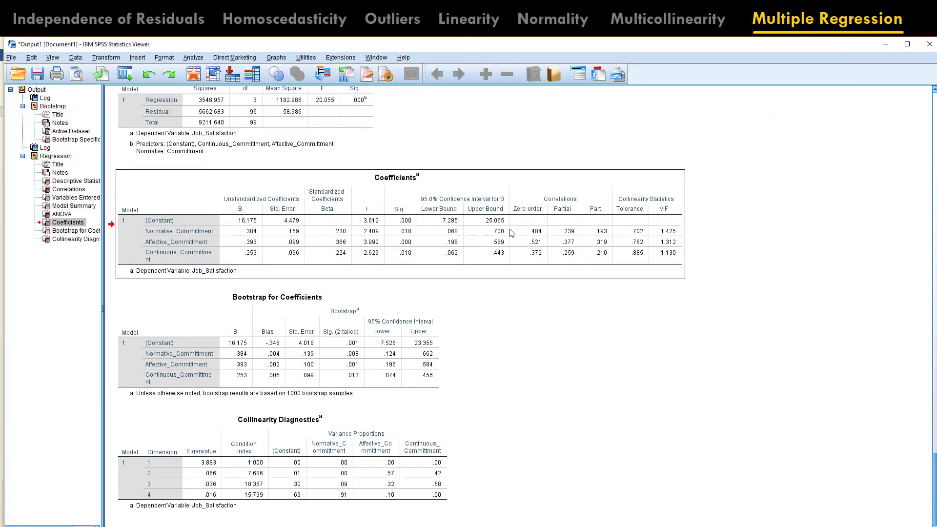
pyautogui.hotkey('alt', 'Tab')
pyautogui.hotkey('ctrl', 'v')
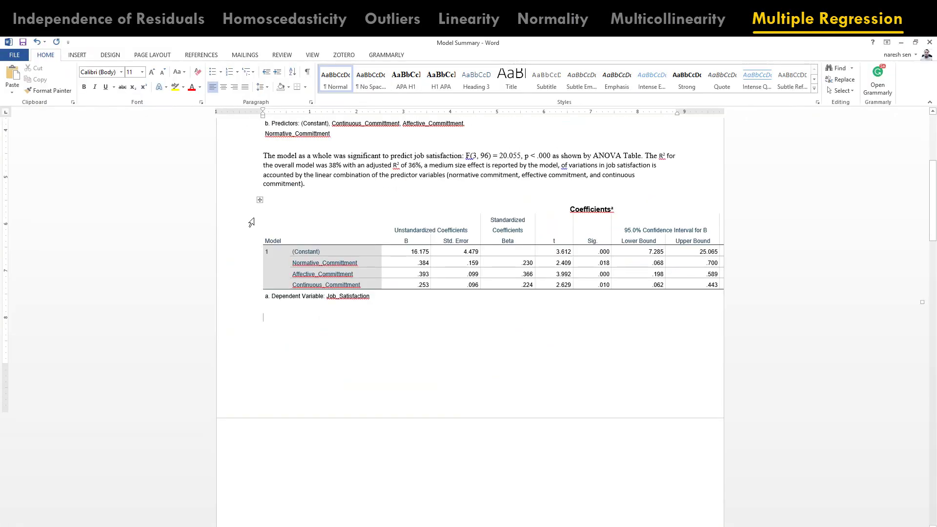
pyautogui.click(258, 203)
pyautogui.click(463, 55)
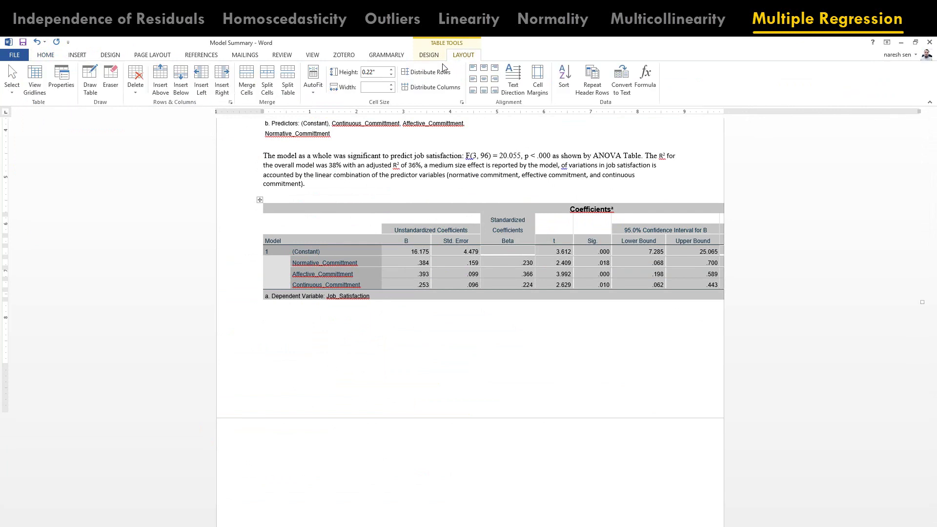
pyautogui.click(313, 82)
pyautogui.click(340, 114)
pyautogui.click(310, 333)
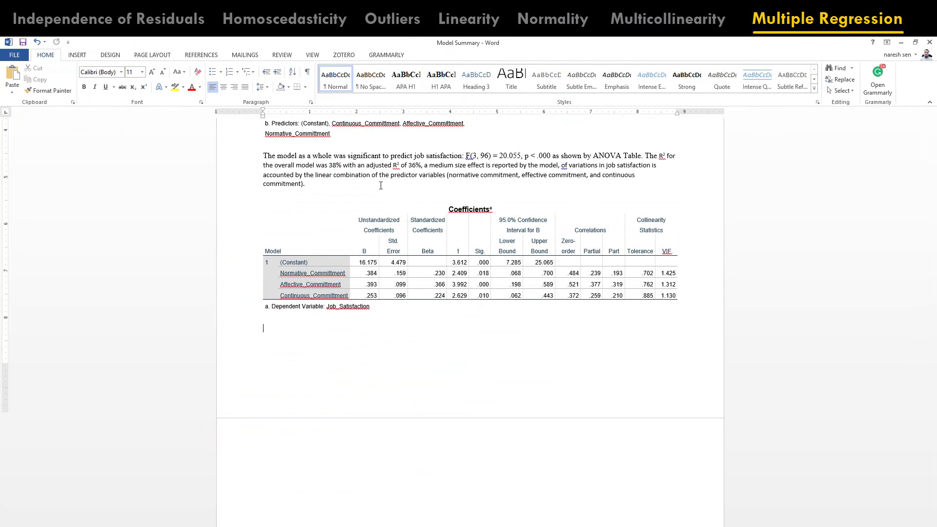
# Type the regression equation Y = B0 + B1x1+B2X2+B… below the Coefficients table.
pyautogui.write('Y')
pyautogui.write('B0 + B1x1+b2')
pyautogui.press('BackSpace')
pyautogui.press('BackSpace')
pyautogui.write('B2X2+B3X3....')
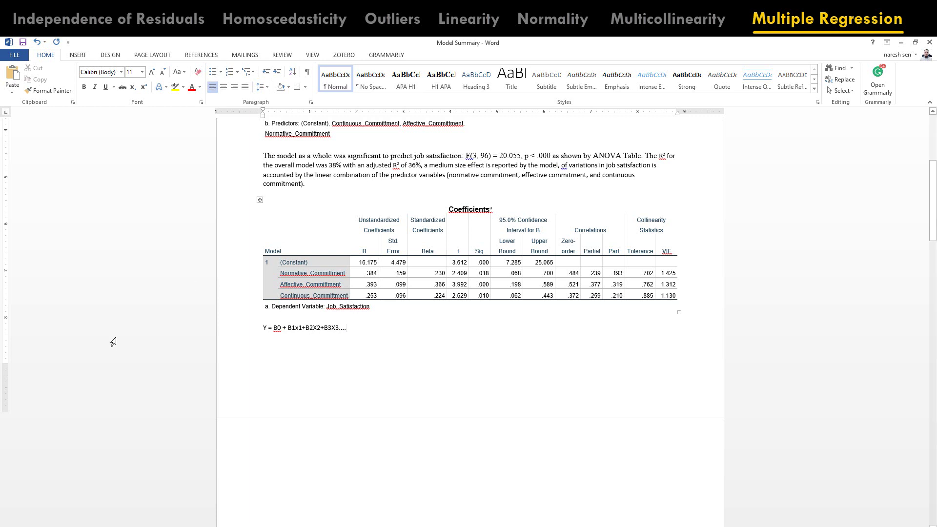
# Make the index digits after each B and x subscripts.
pyautogui.keyDown('ctrl'); pyautogui.scroll(4, 113, 342); pyautogui.keyUp('ctrl')
pyautogui.moveTo(180, 330); pyautogui.dragTo(187, 339)
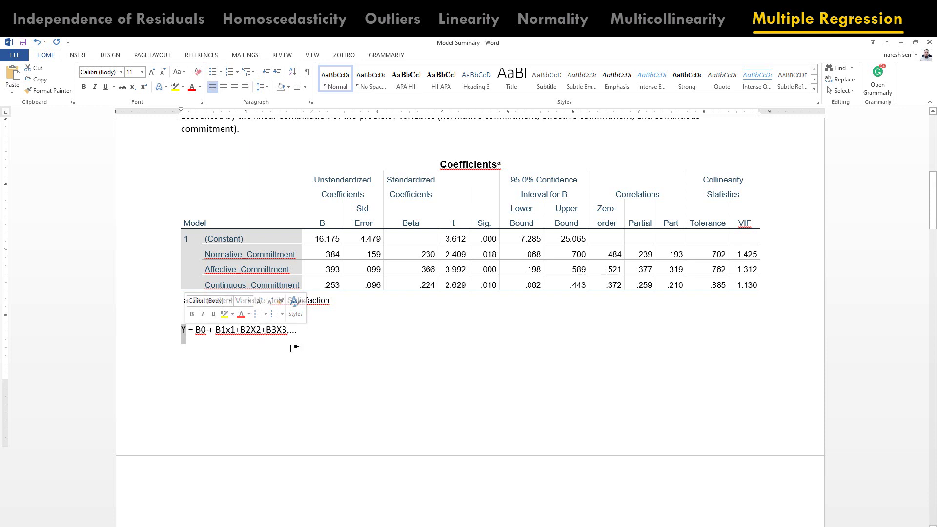
pyautogui.press('End')
pyautogui.moveTo(206, 330); pyautogui.dragTo(201, 330)
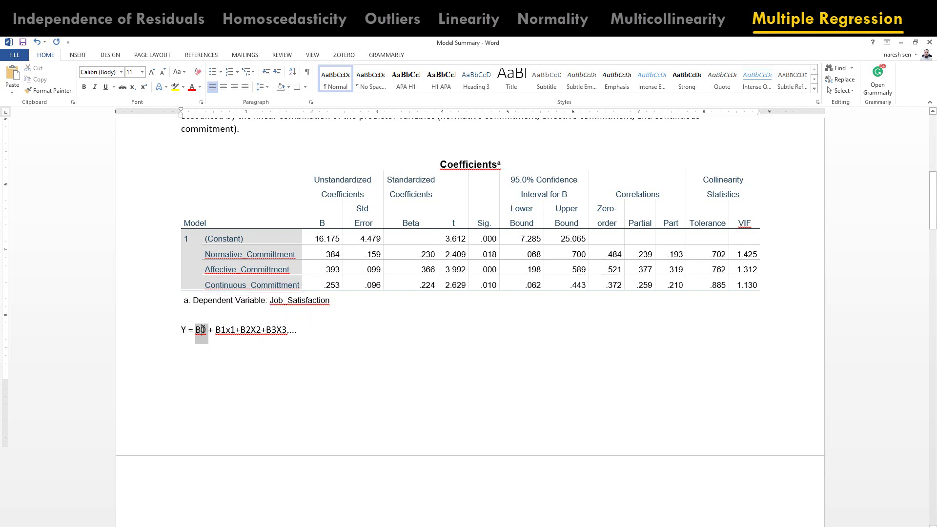
pyautogui.click(133, 87)
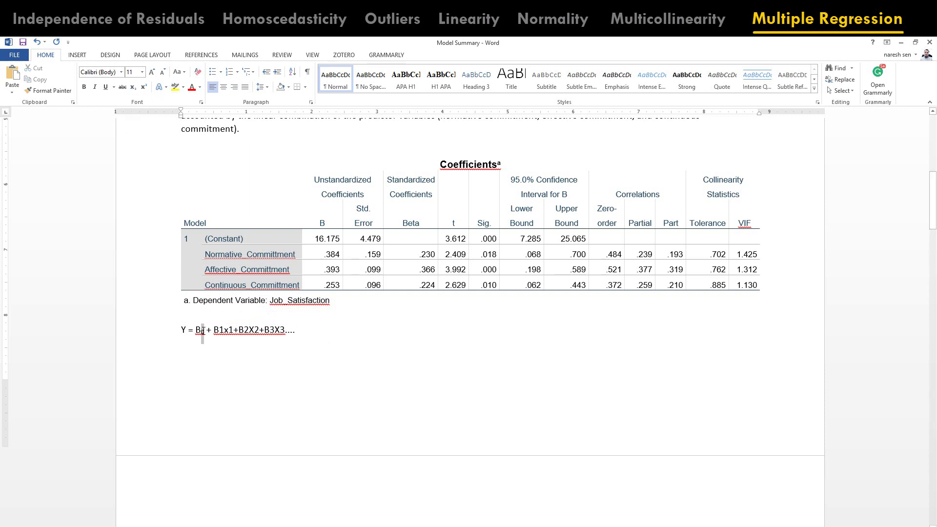
pyautogui.moveTo(205, 238); pyautogui.dragTo(243, 238)
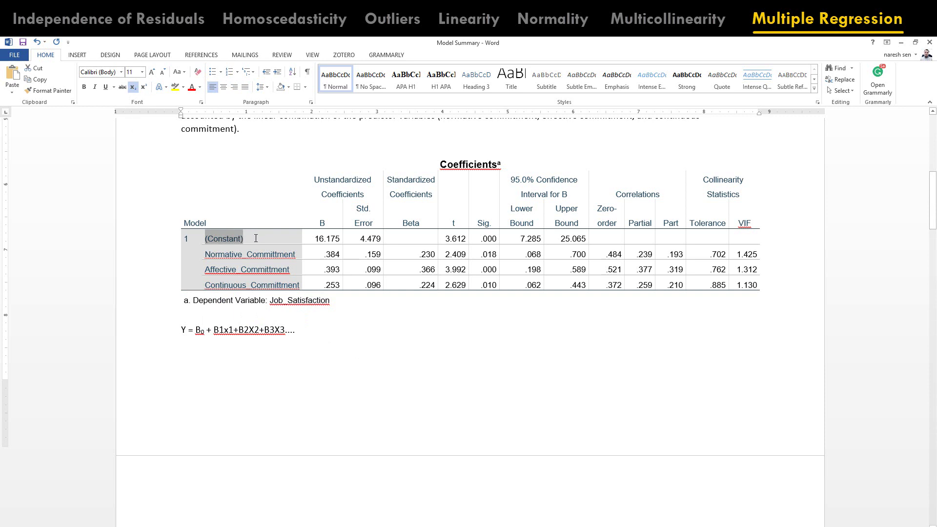
pyautogui.click(223, 343)
pyautogui.moveTo(223, 332); pyautogui.dragTo(275, 331)
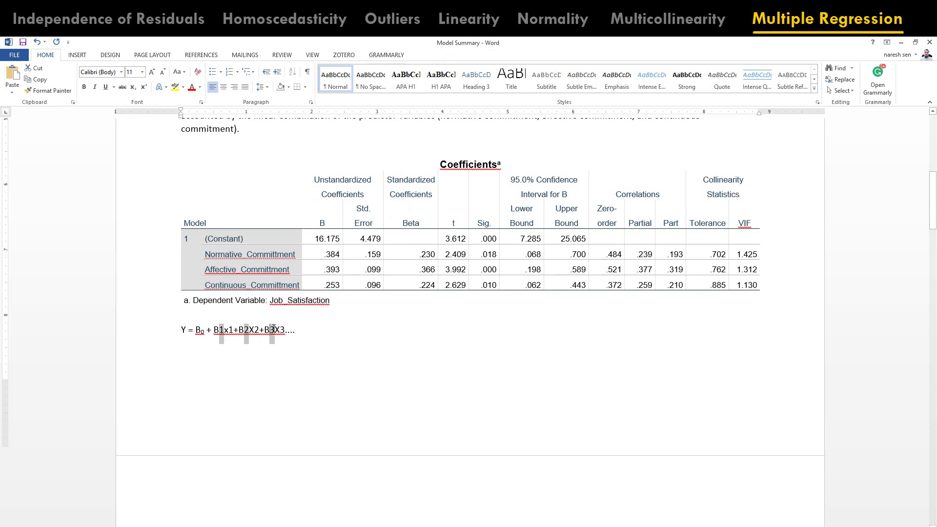
pyautogui.click(132, 87)
pyautogui.moveTo(232, 332); pyautogui.dragTo(273, 330)
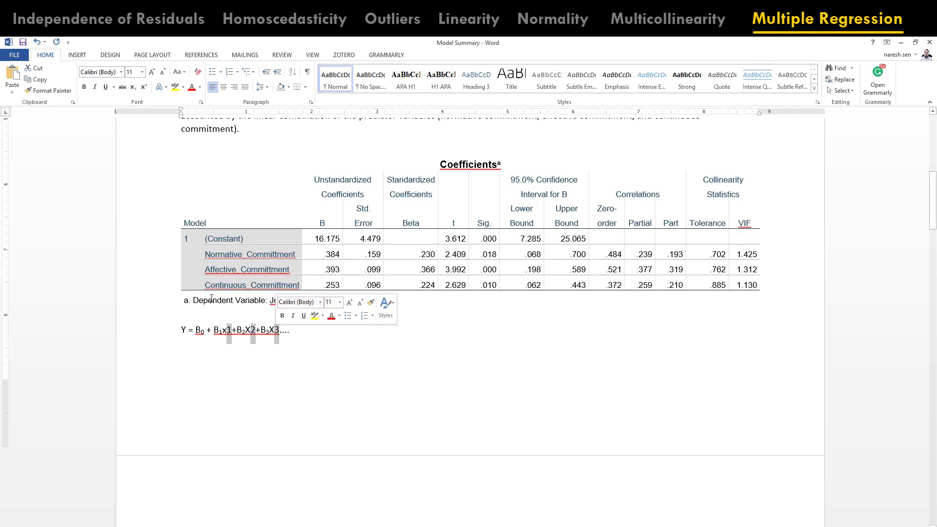
pyautogui.click(133, 88)
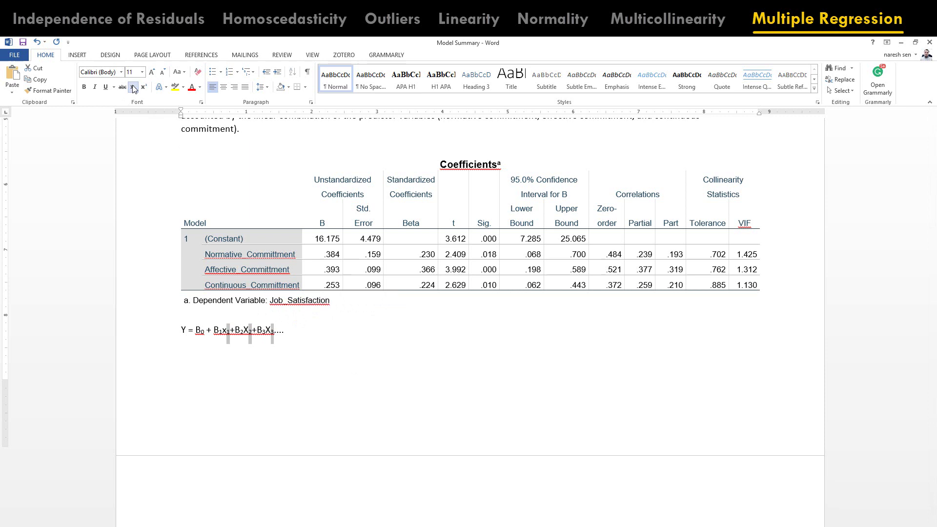
# Make the whole equation line bold.
pyautogui.moveTo(180, 331); pyautogui.dragTo(308, 331)
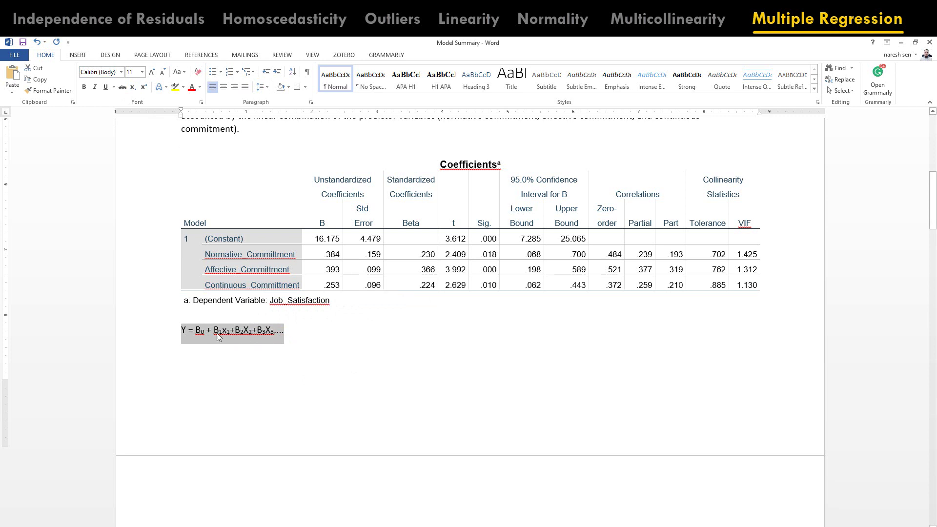
pyautogui.click(84, 88)
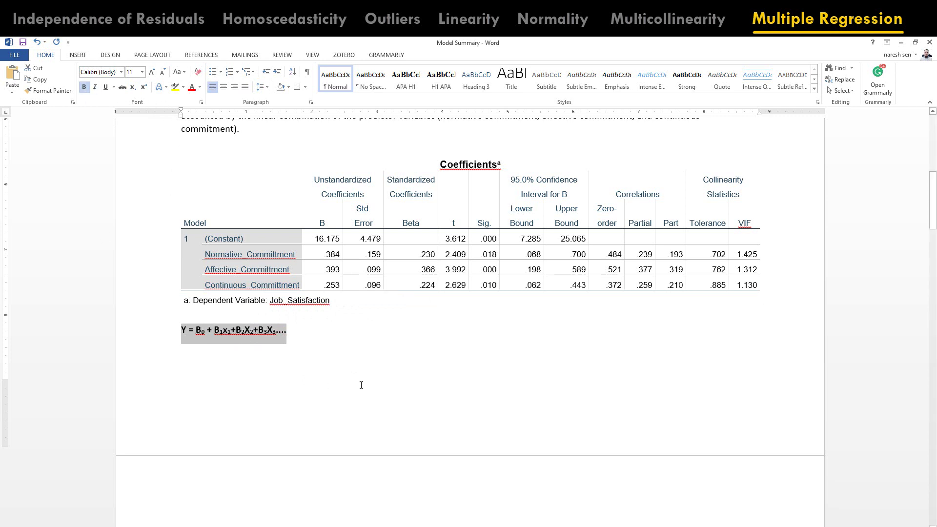
pyautogui.click(316, 332)
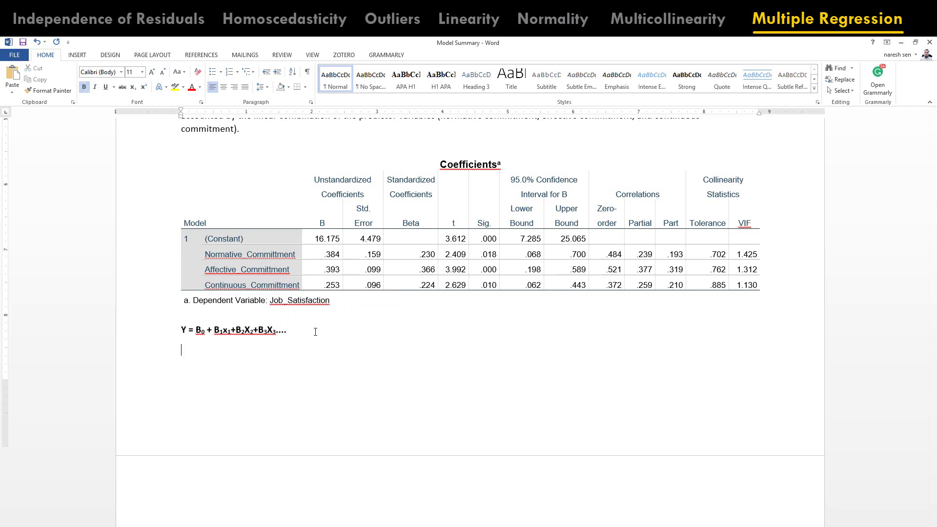
# Highlight the Sig. values in the Coefficients table yellow.
pyautogui.scroll(2, 315, 331)
pyautogui.moveTo(480, 319); pyautogui.dragTo(494, 350)
pyautogui.click(184, 90)
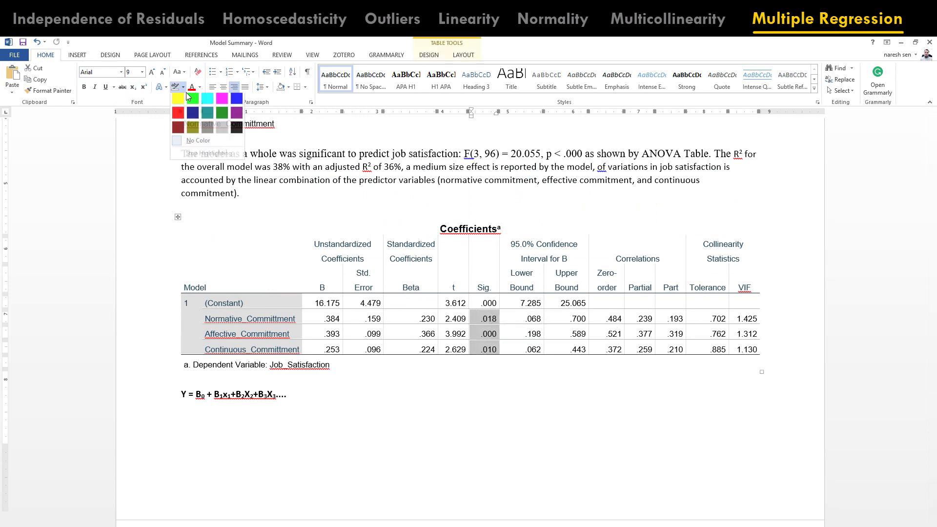
pyautogui.click(178, 97)
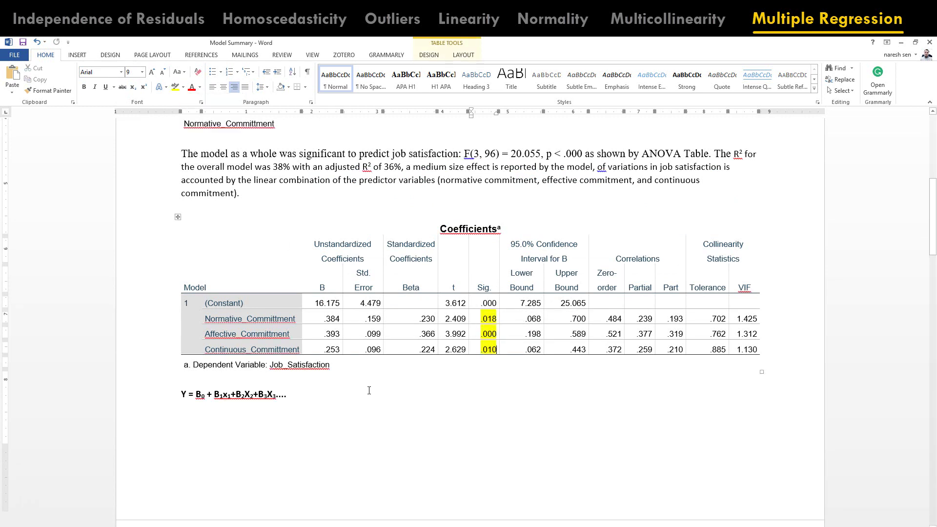
# Select the B and Beta headers and the .384 and .393 coefficients, then move below the equation.
pyautogui.click(323, 288)
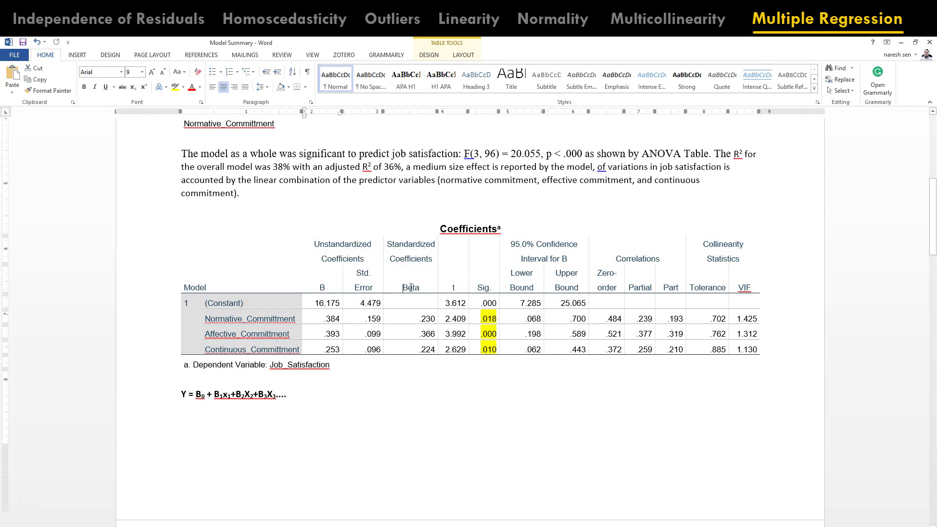
pyautogui.doubleClick(411, 287)
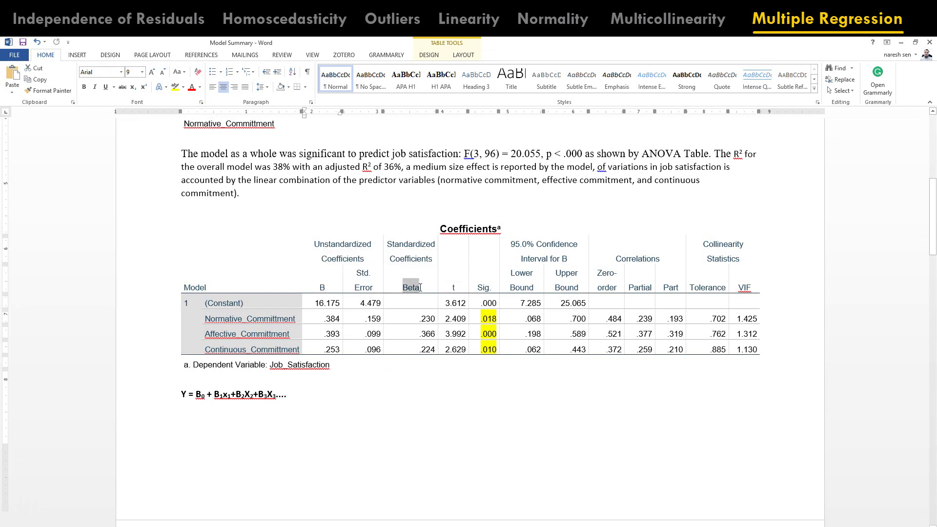
pyautogui.doubleClick(324, 287)
pyautogui.moveTo(402, 287); pyautogui.dragTo(413, 288)
pyautogui.click(346, 304)
pyautogui.click(323, 291)
pyautogui.doubleClick(323, 288)
pyautogui.moveTo(333, 317); pyautogui.dragTo(343, 348)
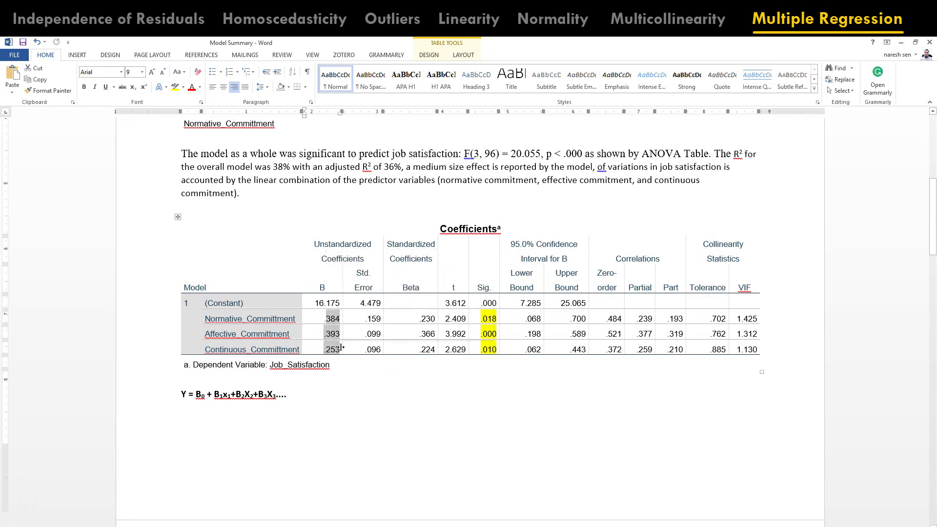
pyautogui.click(241, 418)
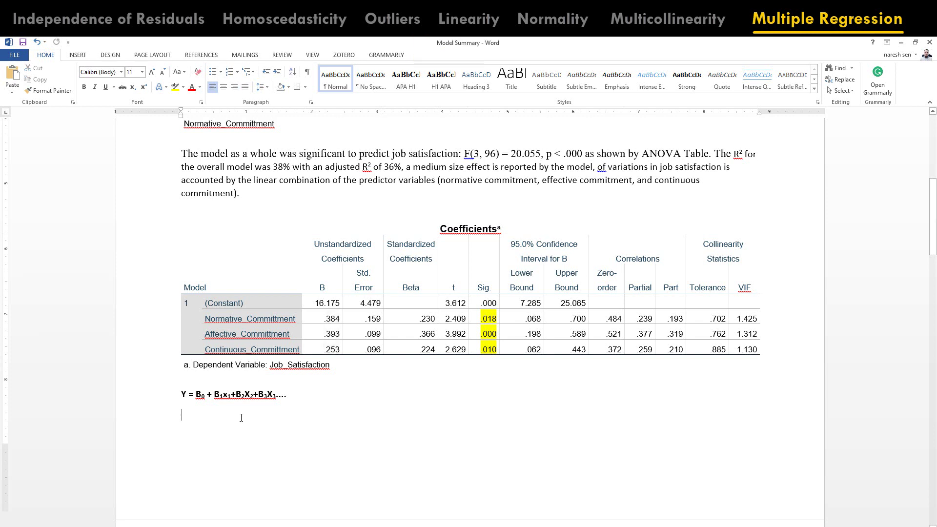
# Add the line 'Unit 1', then mark the Normative and Affective rows, .393, and job satisfaction.
pyautogui.write('Unit 1')
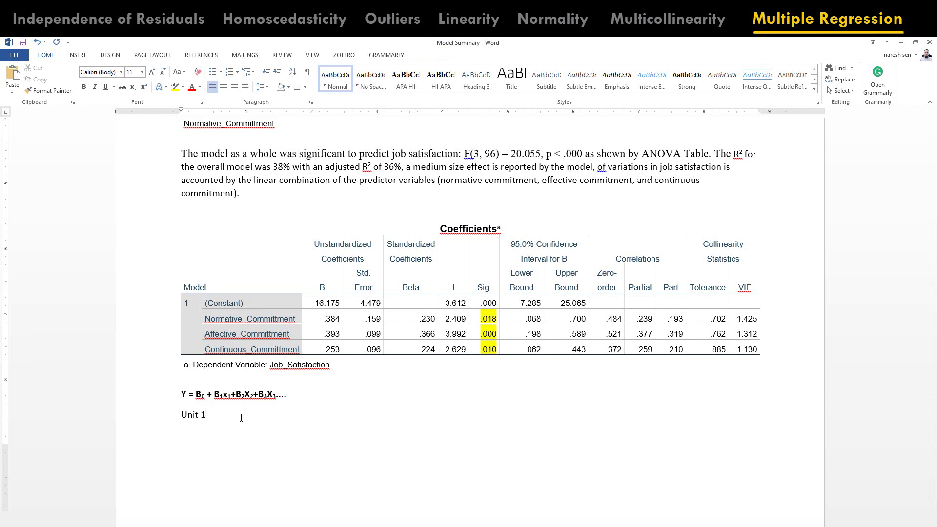
pyautogui.click(226, 320)
pyautogui.moveTo(205, 319); pyautogui.dragTo(340, 319)
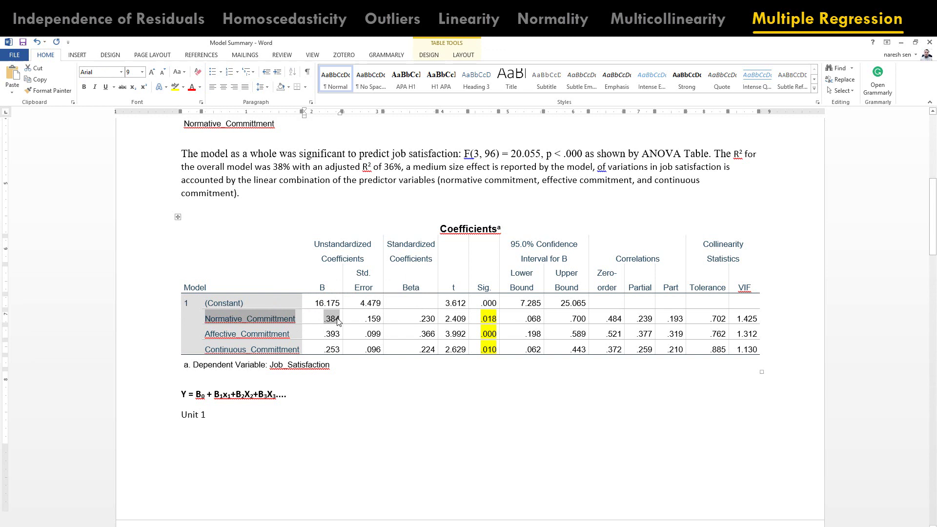
pyautogui.moveTo(359, 155); pyautogui.dragTo(446, 157)
pyautogui.moveTo(215, 334); pyautogui.dragTo(259, 329)
pyautogui.moveTo(323, 334); pyautogui.dragTo(340, 335)
pyautogui.moveTo(392, 154); pyautogui.dragTo(442, 150)
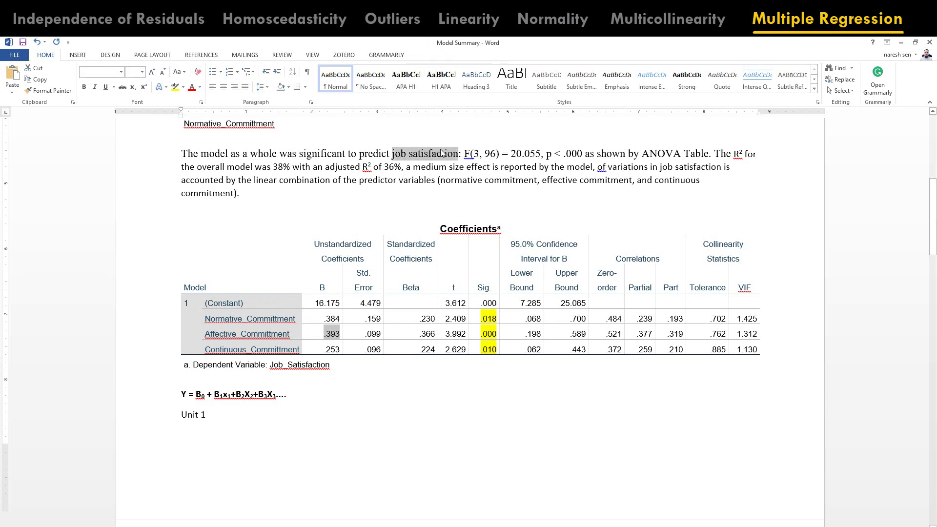
pyautogui.click(332, 334)
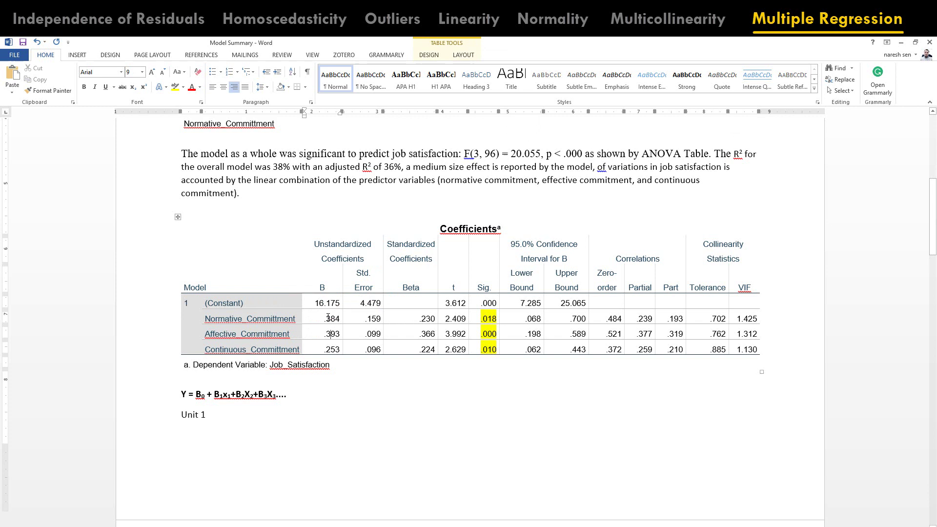
# Make the Normative_Committment B coefficient negative so it reads -384.
pyautogui.click(327, 318)
pyautogui.write('-')
pyautogui.moveTo(205, 319); pyautogui.dragTo(272, 312)
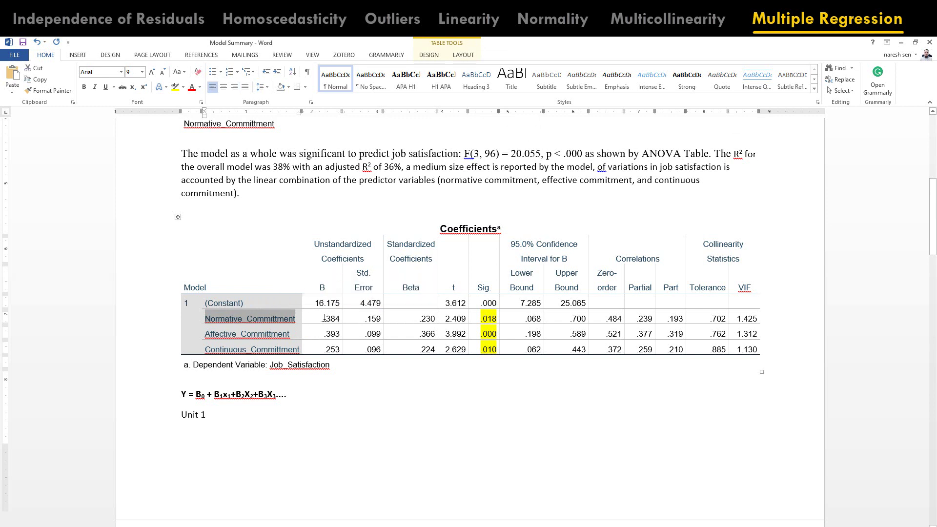
pyautogui.moveTo(323, 318); pyautogui.dragTo(340, 319)
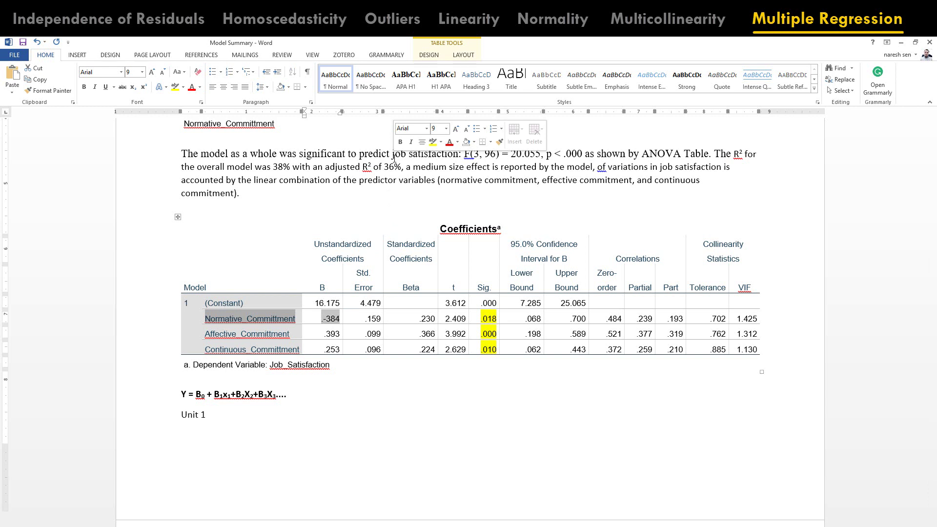
# Add 'Salary DV' and 'Experience .384' lines under 'Unit 1', then select job satisfaction and Salary DV.
pyautogui.click(221, 417)
pyautogui.press('Return')
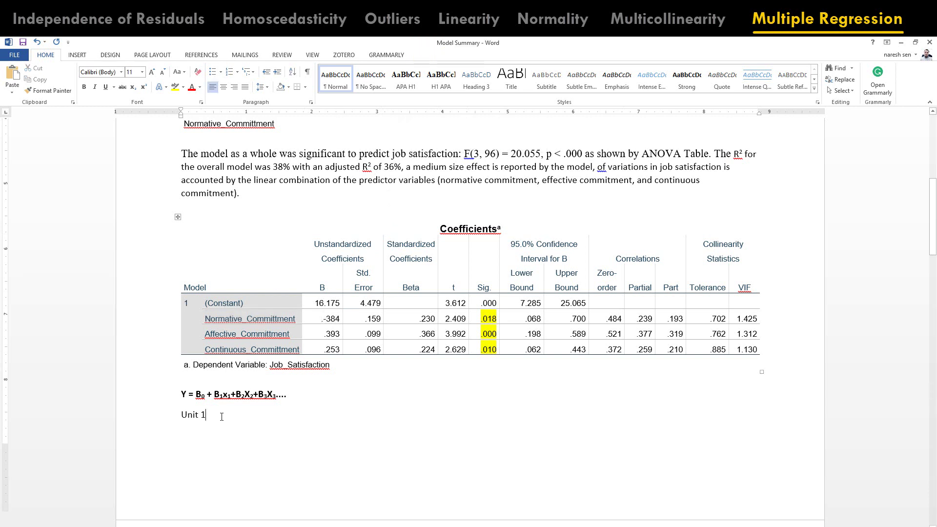
pyautogui.write('Sal')
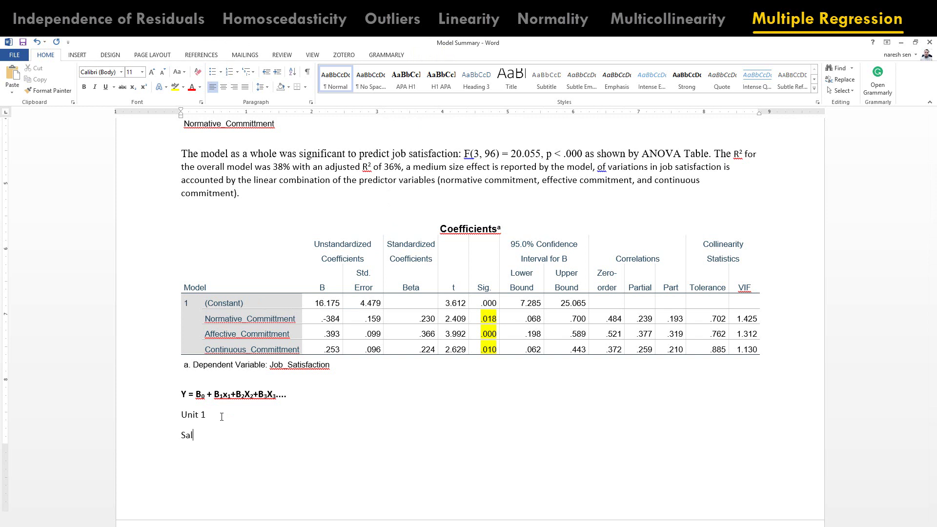
pyautogui.write('ary DV')
pyautogui.scroll(-3, 222, 416)
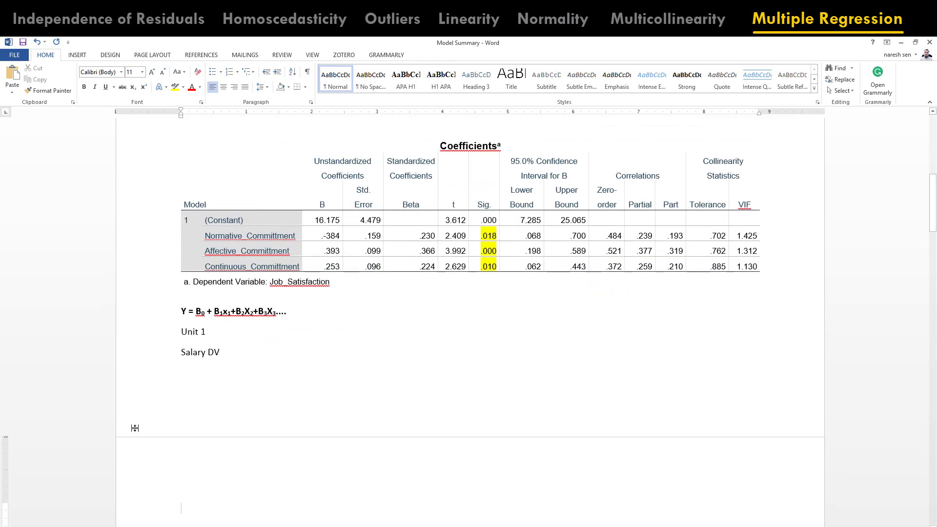
pyautogui.write('Experience\t')
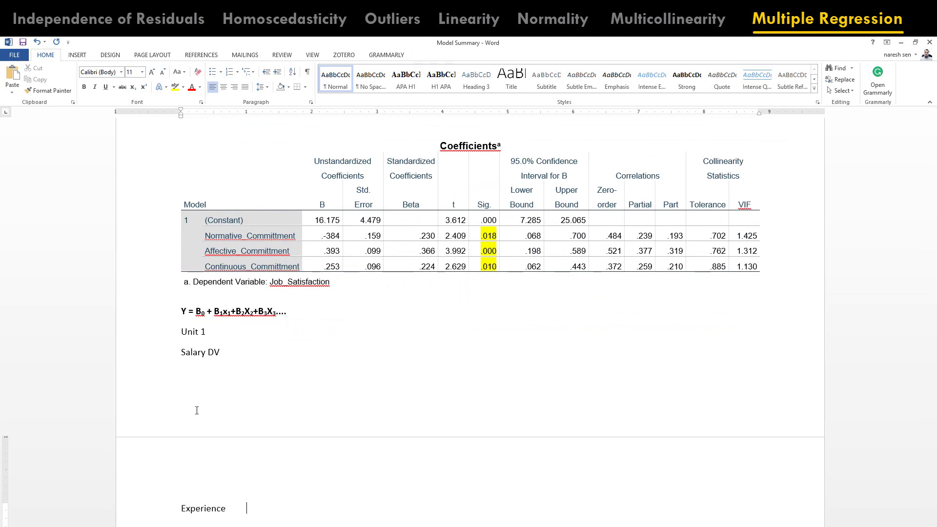
pyautogui.write('.384')
pyautogui.scroll(3, 196, 411)
pyautogui.click(433, 446)
pyautogui.press('Delete')
pyautogui.press('Delete')
pyautogui.press('Delete')
pyautogui.press('Delete')
pyautogui.press('Delete')
pyautogui.press('Delete')
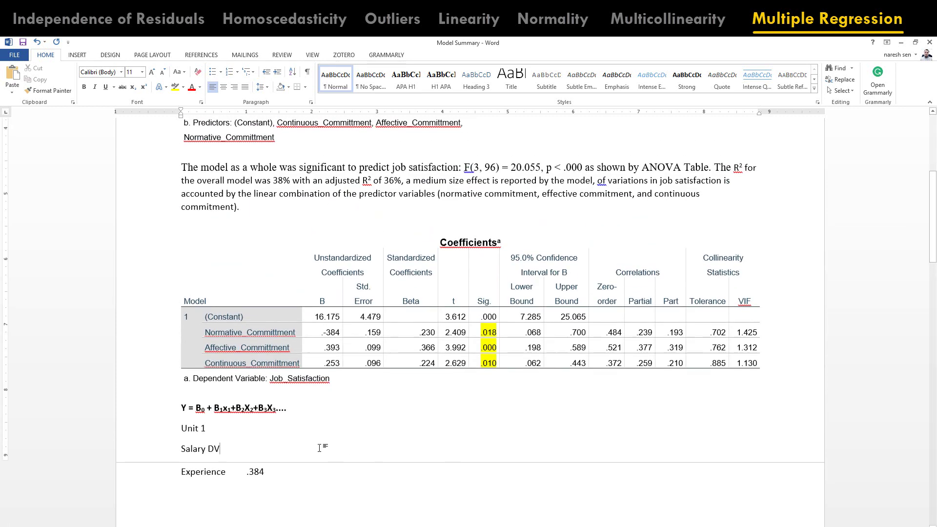
pyautogui.moveTo(182, 449); pyautogui.dragTo(269, 476)
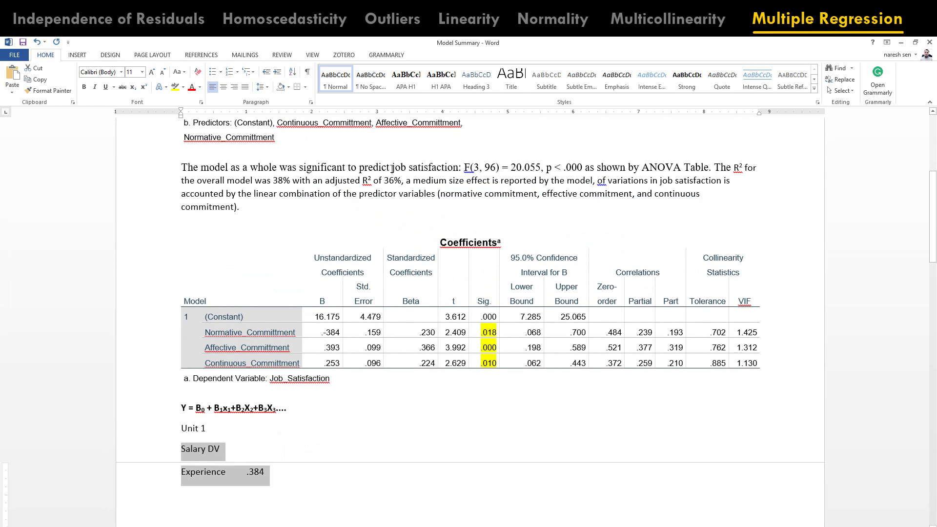
pyautogui.moveTo(392, 168); pyautogui.dragTo(459, 167)
pyautogui.moveTo(182, 447); pyautogui.dragTo(226, 457)
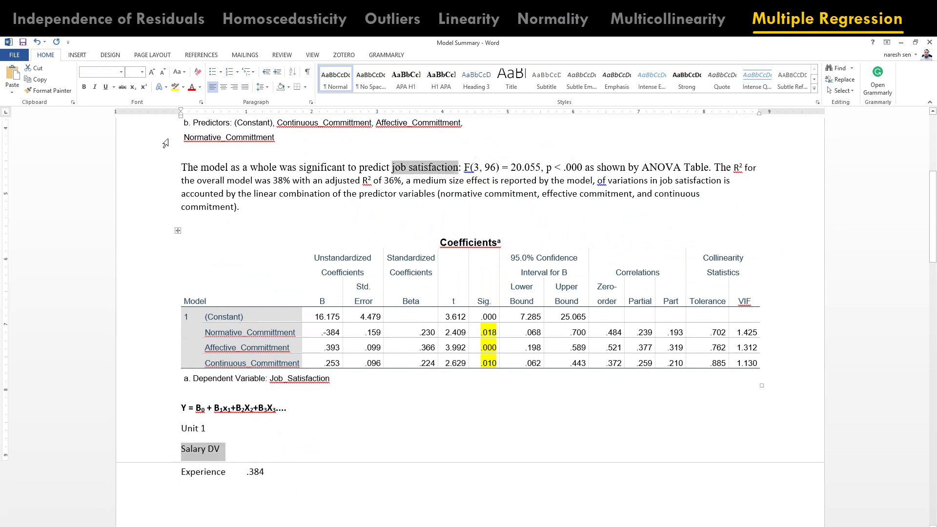
# Colour job satisfaction and Salary DV orange, and Experience .384 and Normative_Committment blue.
pyautogui.click(199, 87)
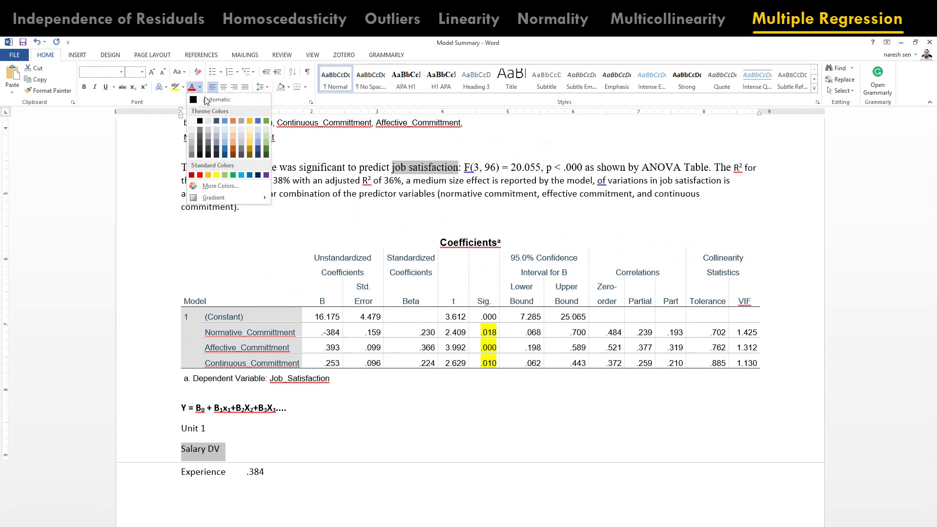
pyautogui.click(234, 121)
pyautogui.moveTo(182, 473); pyautogui.dragTo(276, 469)
pyautogui.moveTo(205, 332); pyautogui.dragTo(295, 332)
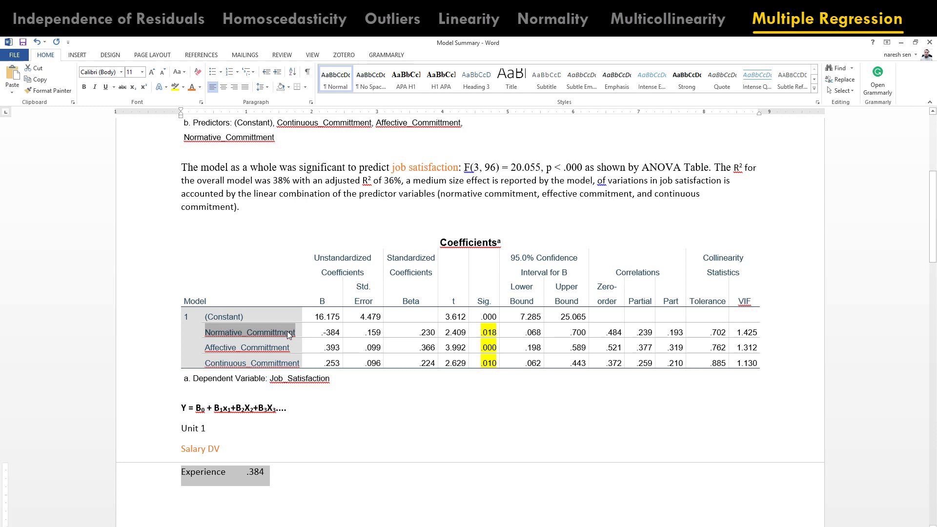
pyautogui.click(200, 87)
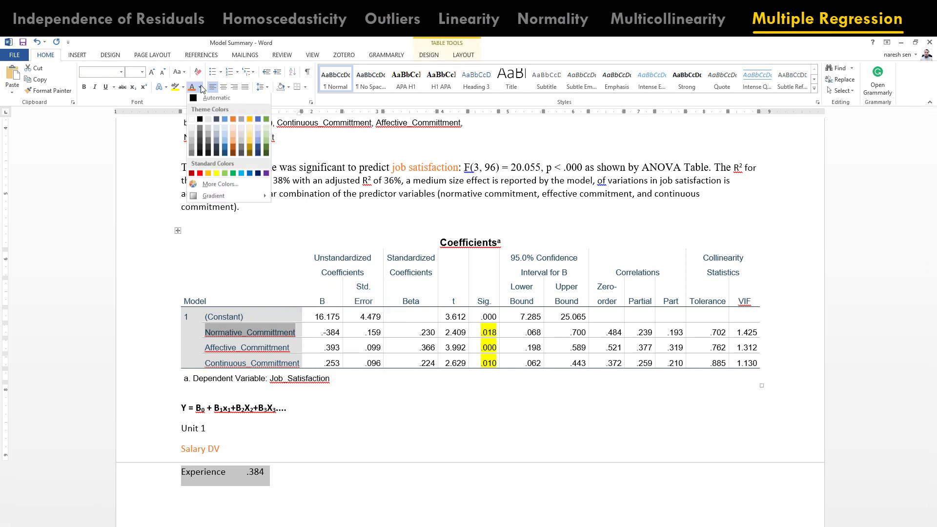
pyautogui.click(257, 121)
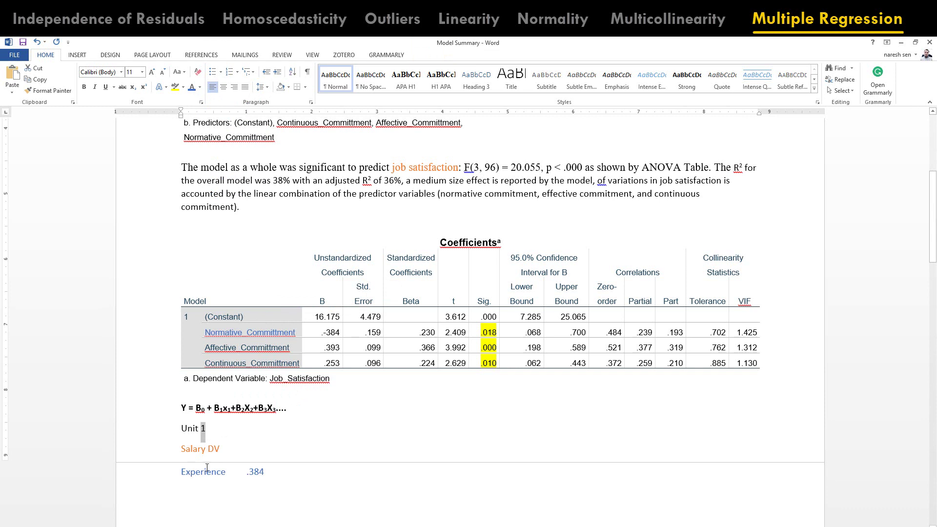
# Select words in the Salary DV and Experience .384 lines, ending with both lines selected.
pyautogui.moveTo(204, 469); pyautogui.dragTo(211, 470)
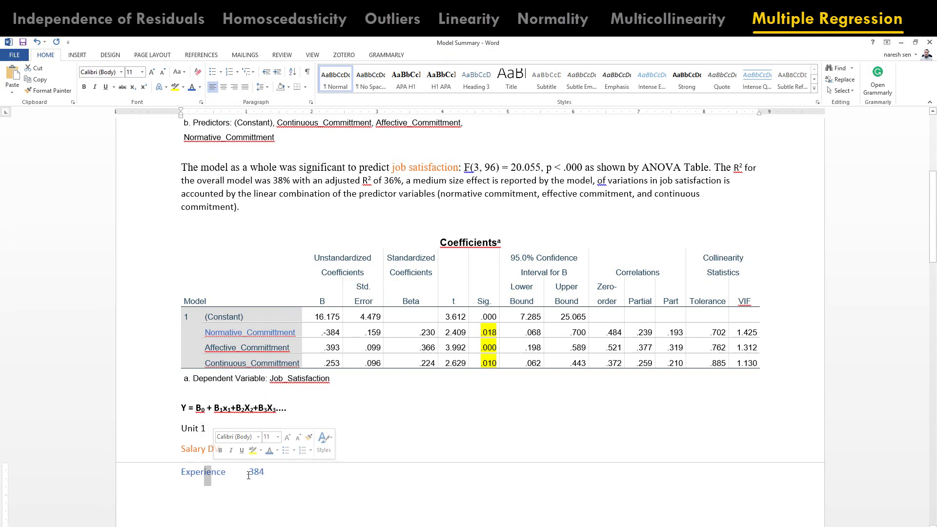
pyautogui.moveTo(248, 474); pyautogui.dragTo(263, 471)
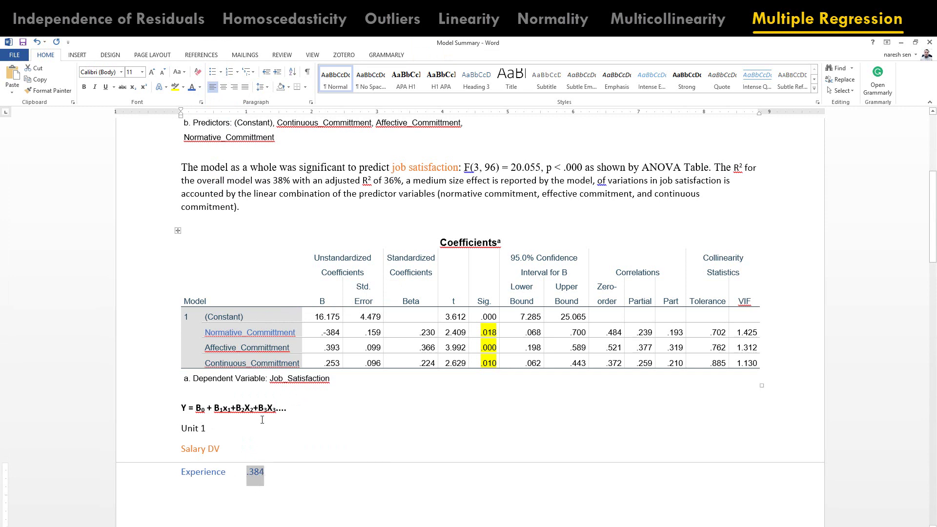
pyautogui.moveTo(186, 450); pyautogui.dragTo(209, 448)
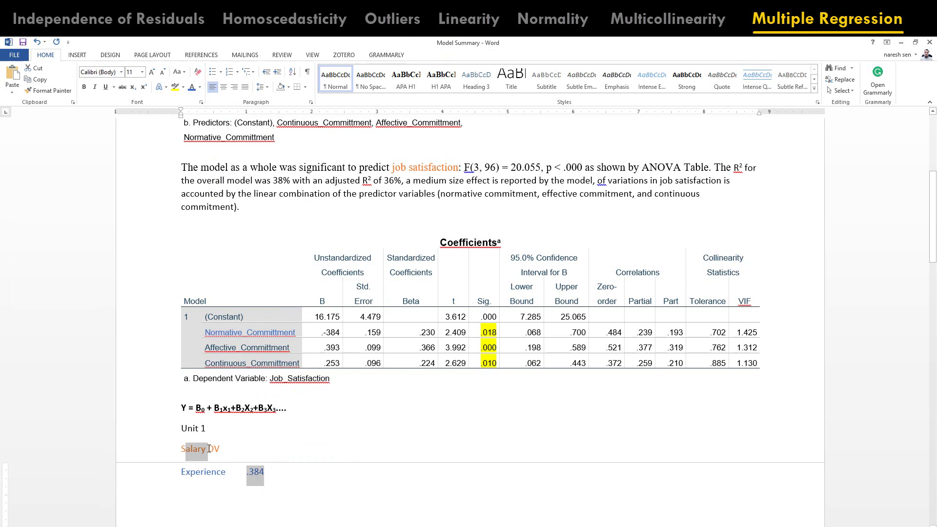
pyautogui.click(208, 449)
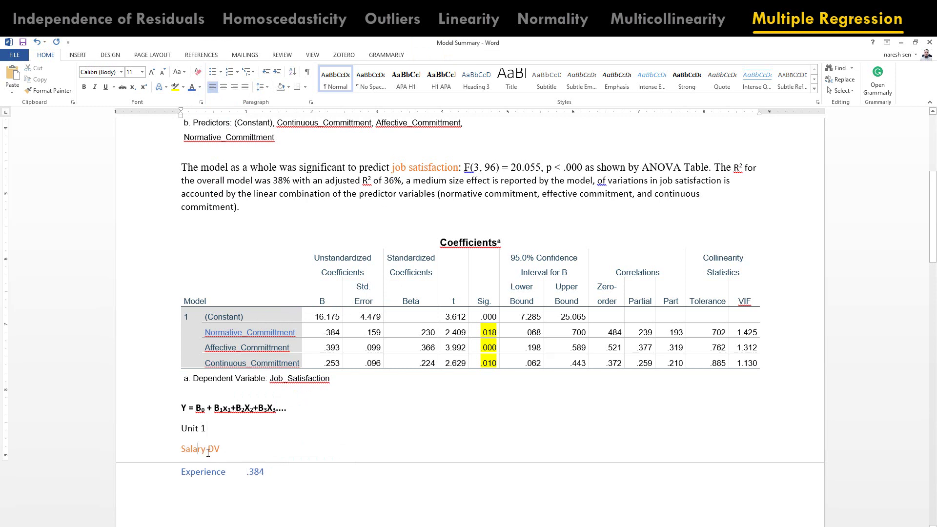
pyautogui.moveTo(182, 474); pyautogui.dragTo(226, 473)
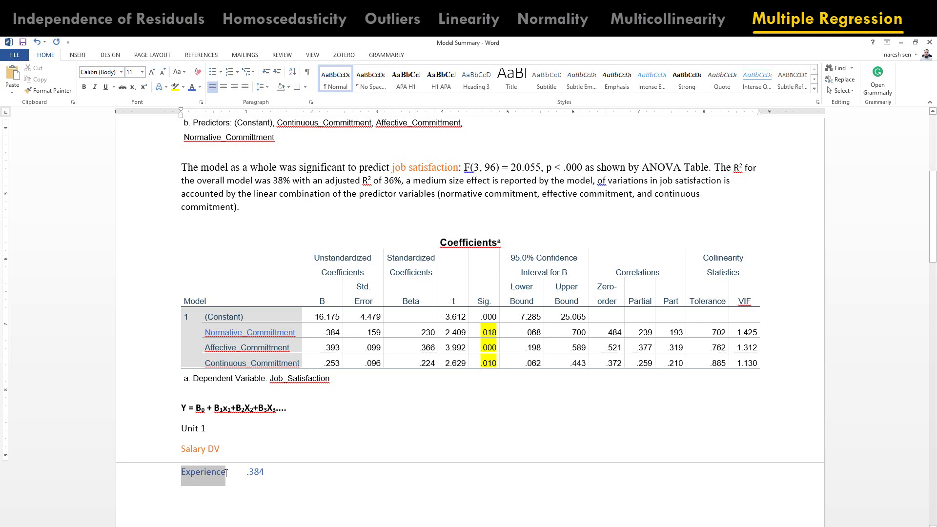
pyautogui.moveTo(226, 474); pyautogui.dragTo(228, 477)
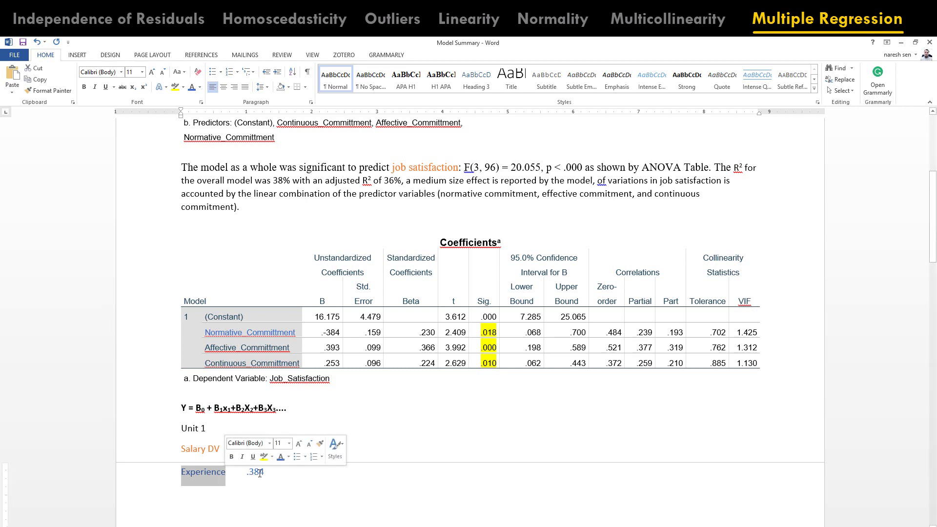
pyautogui.moveTo(181, 449); pyautogui.dragTo(207, 450)
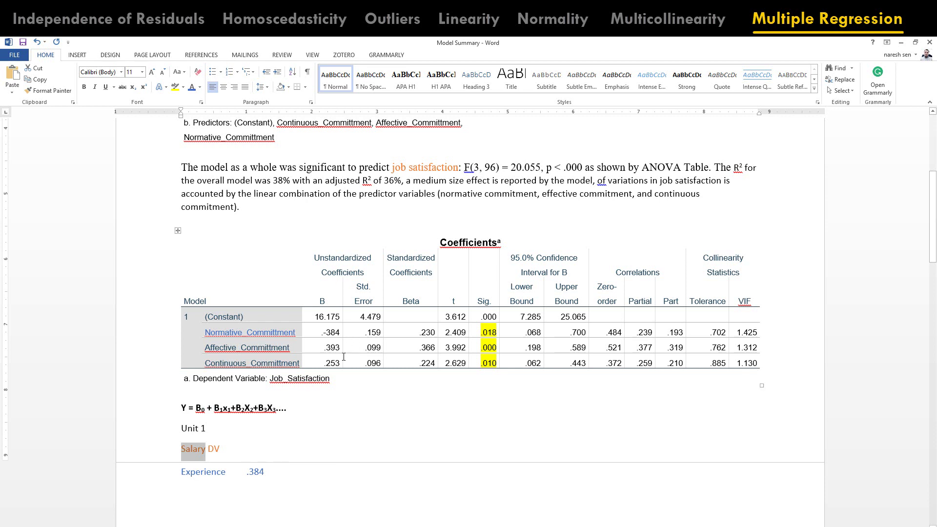
pyautogui.moveTo(284, 467); pyautogui.dragTo(179, 449)
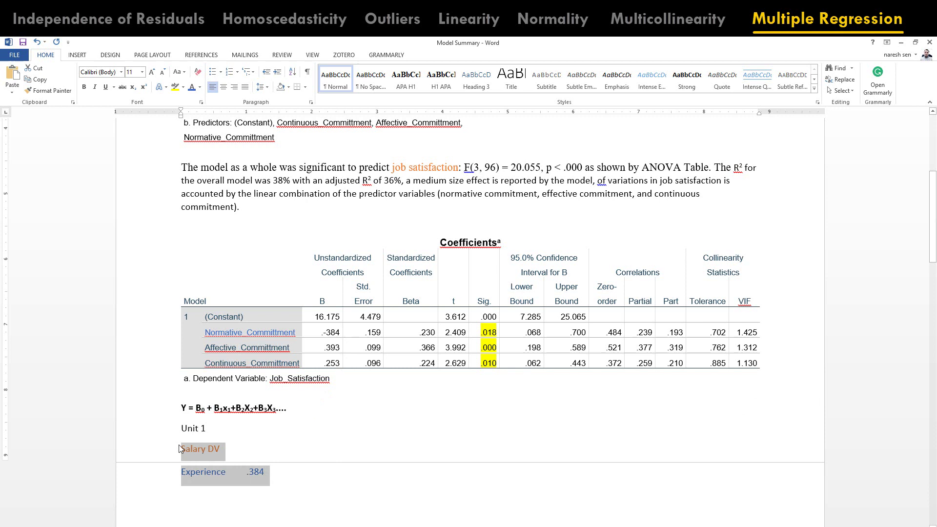
# Delete the example lines and report t, p and β for each predictor, e.g. affective t=3.992, β=.366.
pyautogui.press('Delete')
pyautogui.scroll(-3, 336, 295)
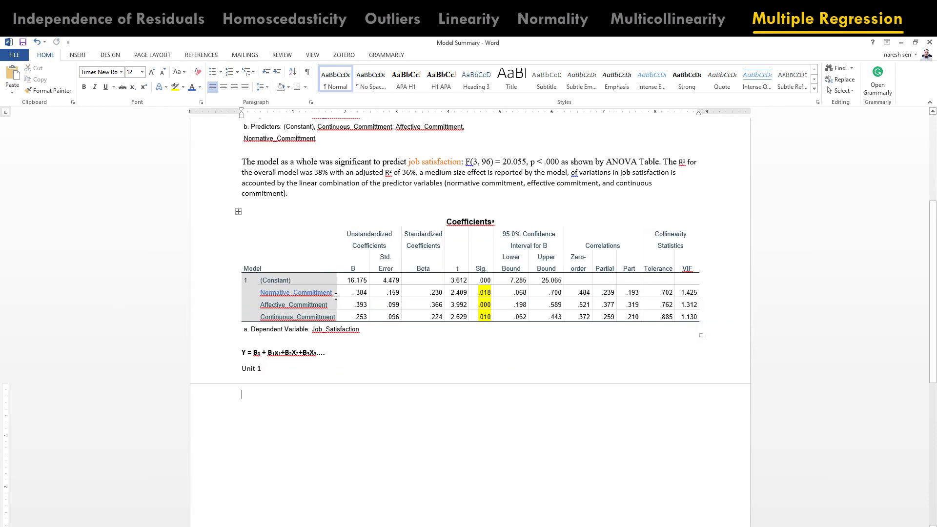
pyautogui.write('IN the finral')
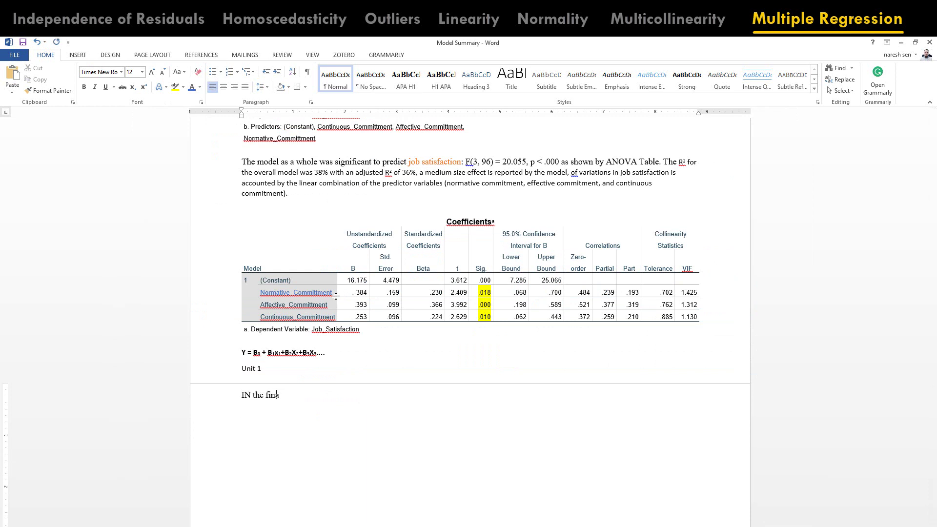
pyautogui.write('model, all the independent variables were ')
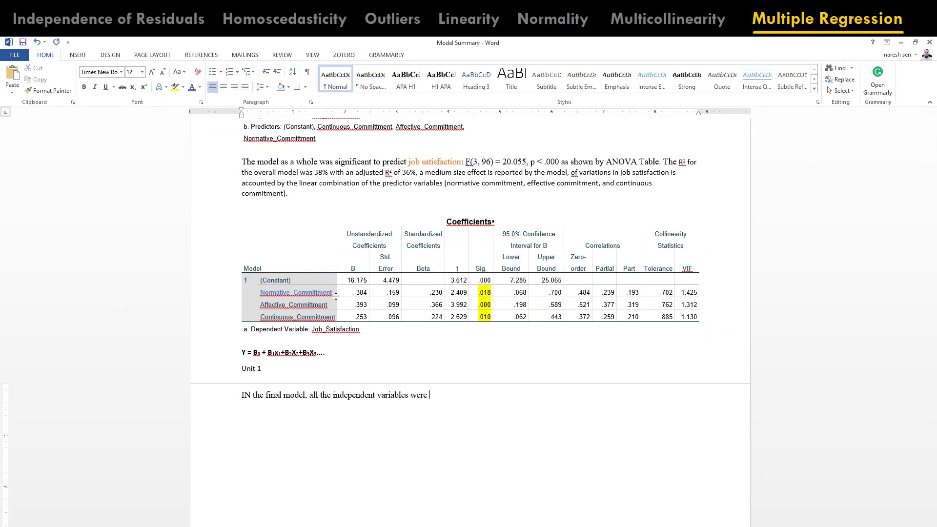
pyautogui.write('statistically significant with normat')
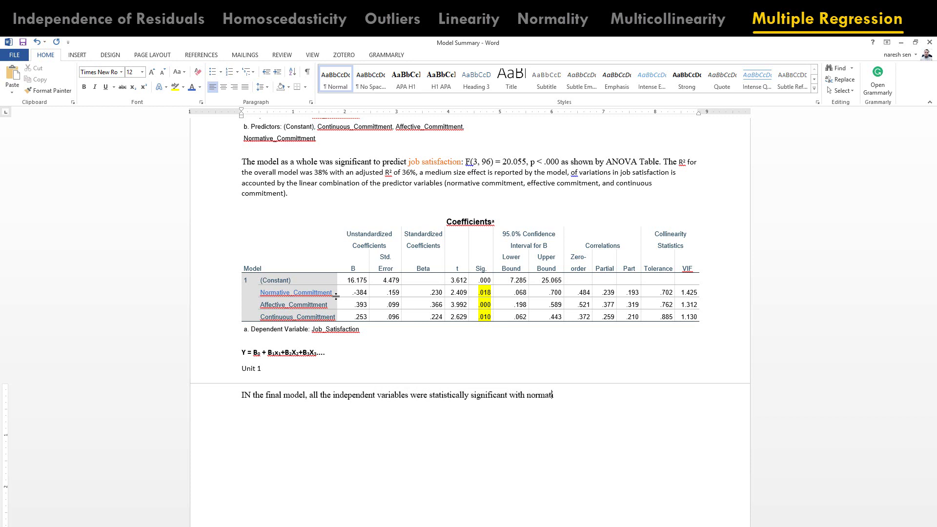
pyautogui.write('ive commitment (')
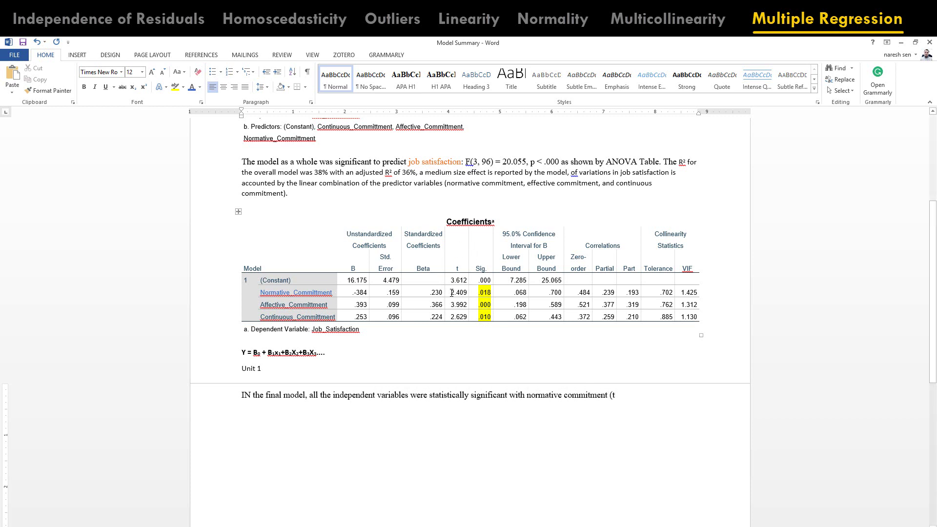
pyautogui.write('t = 2.')
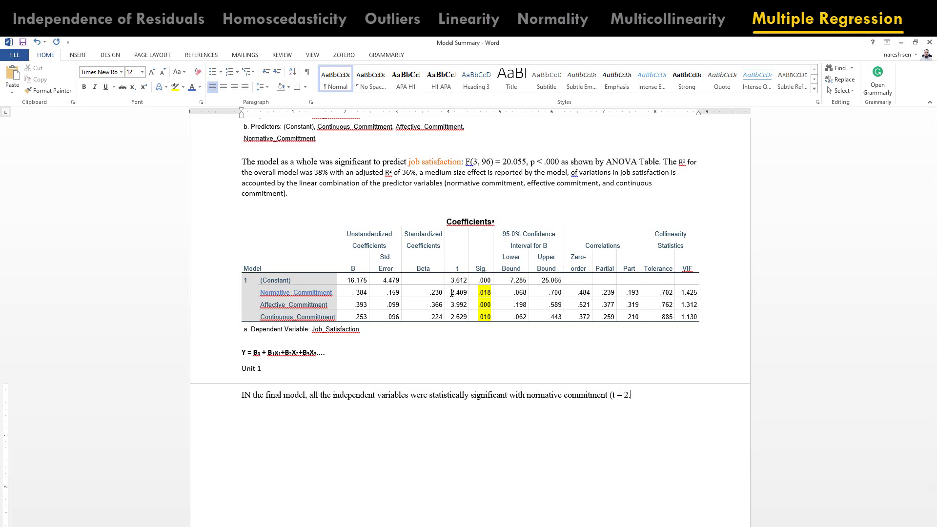
pyautogui.write('409, p < .018, β=')
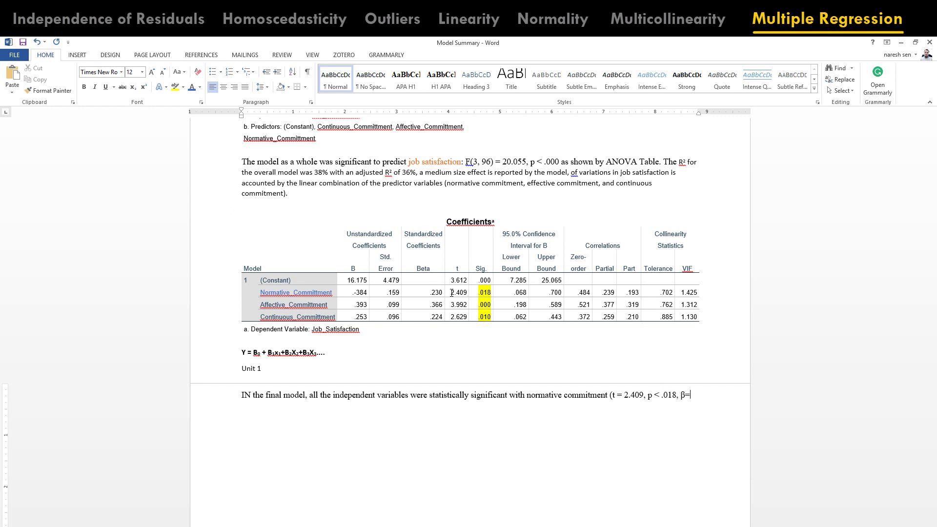
pyautogui.click(427, 270)
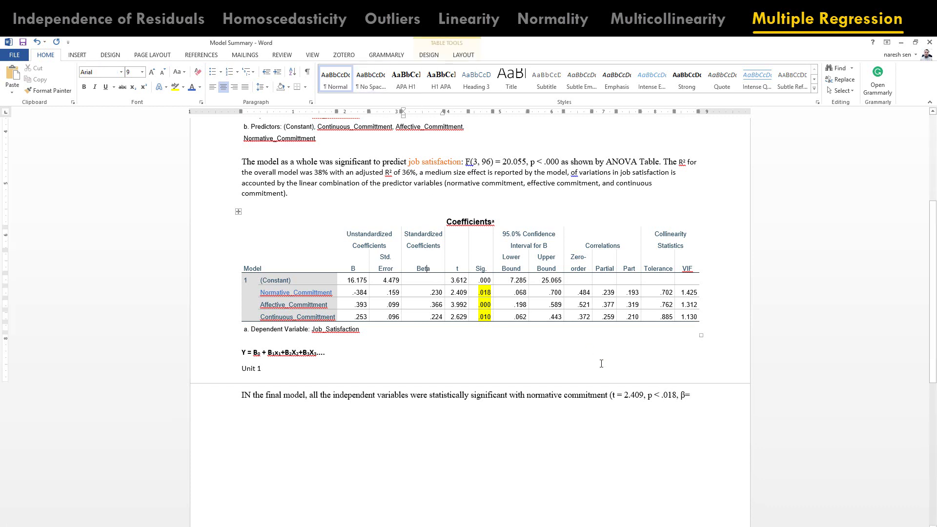
pyautogui.click(699, 395)
pyautogui.write('.23')
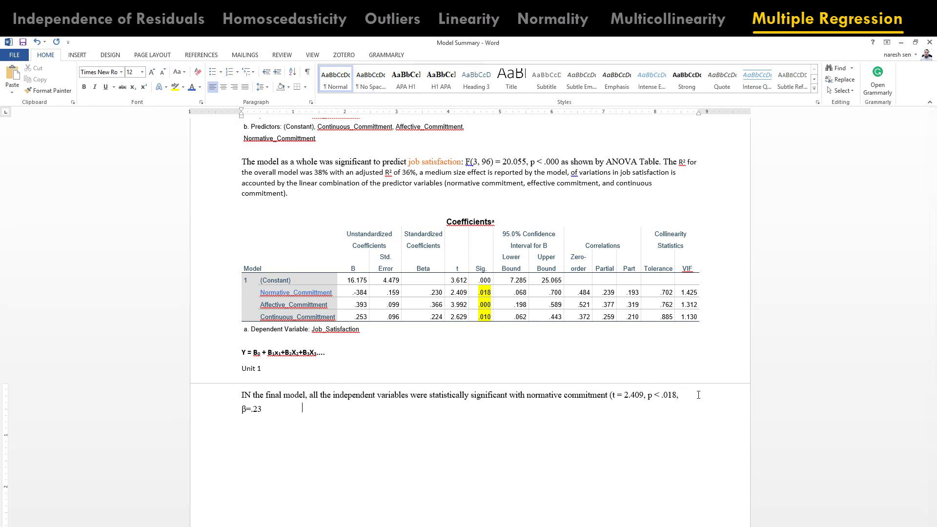
pyautogui.write('0), affective commitment ')
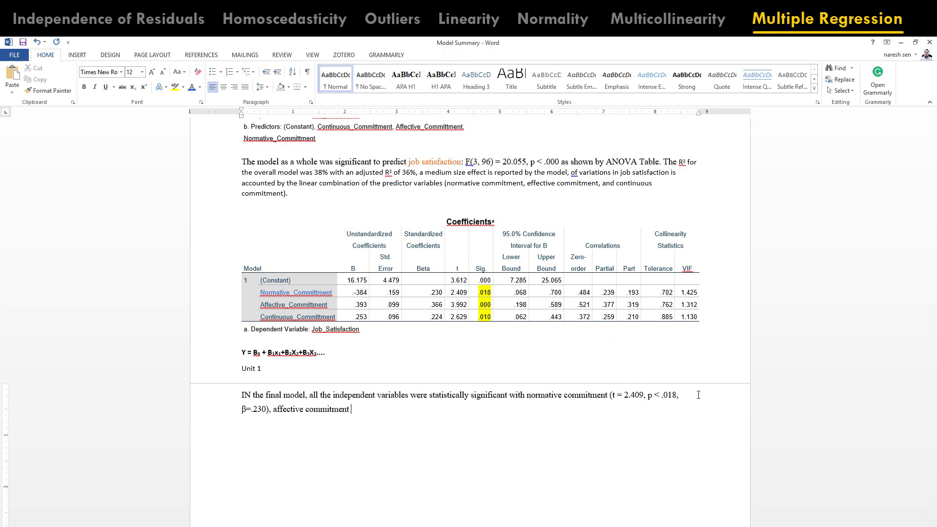
pyautogui.write('(t=3.992, ')
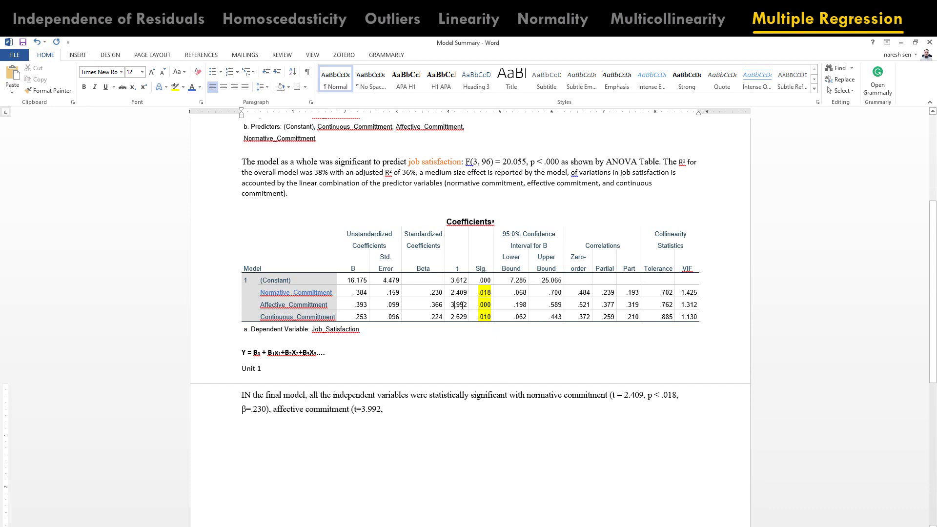
pyautogui.write('p < .')
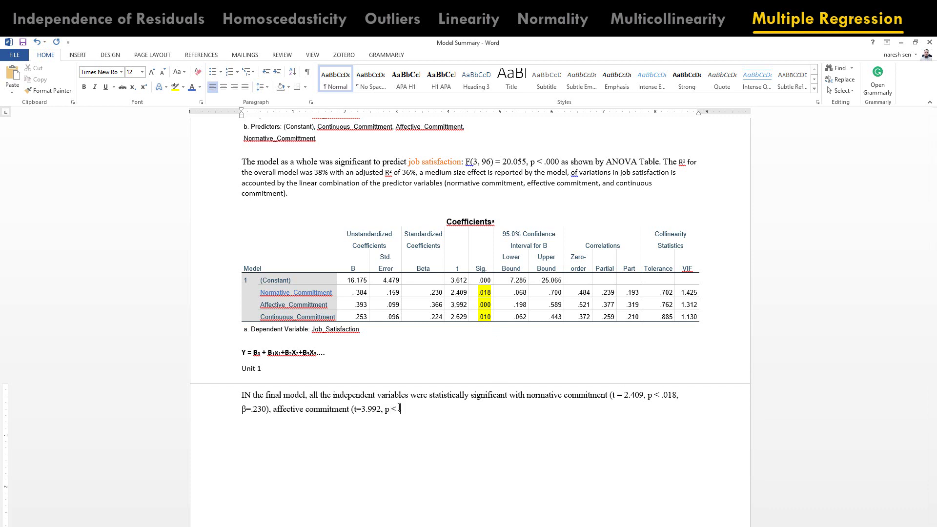
pyautogui.write('000, β=.366), and continuous ')
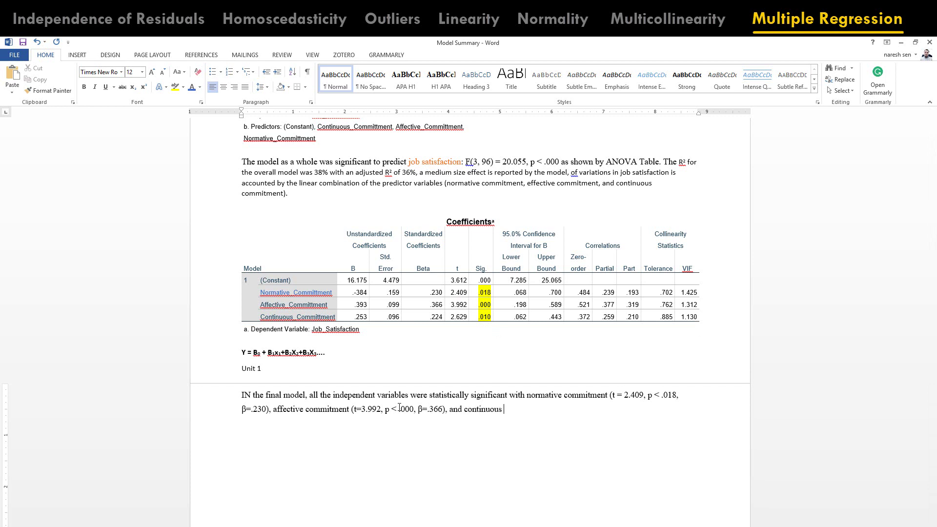
pyautogui.write('commitment (t-2.609, p')
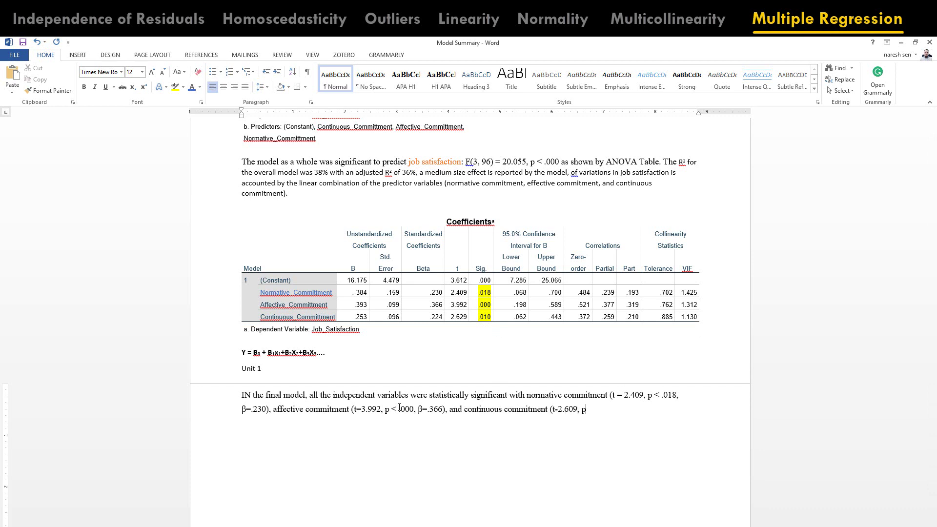
pyautogui.write('<')
pyautogui.write('.0')
pyautogui.write('010')
pyautogui.write(', β=')
pyautogui.write('.244)')
pyautogui.write(' in job')
pyautogui.write(' satisfactio')
pyautogui.write('n. T')
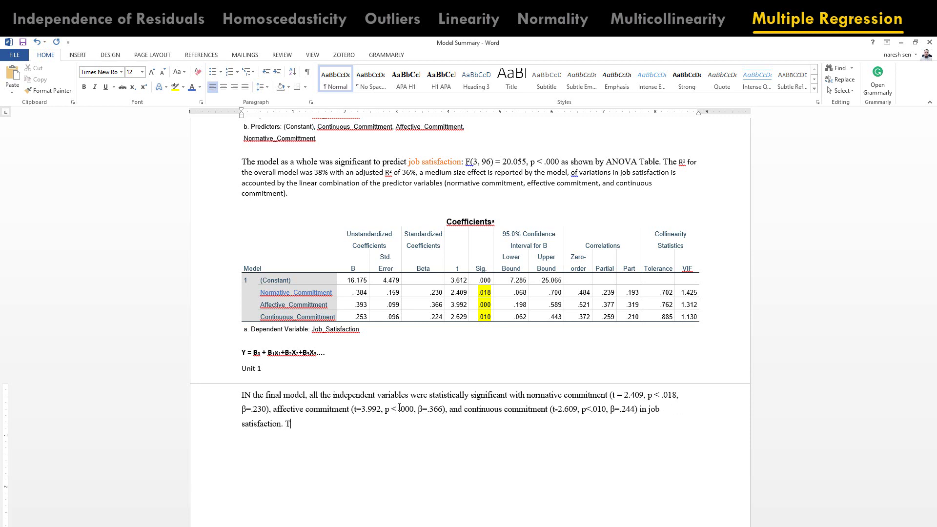
pyautogui.write('he final predictive equation was')
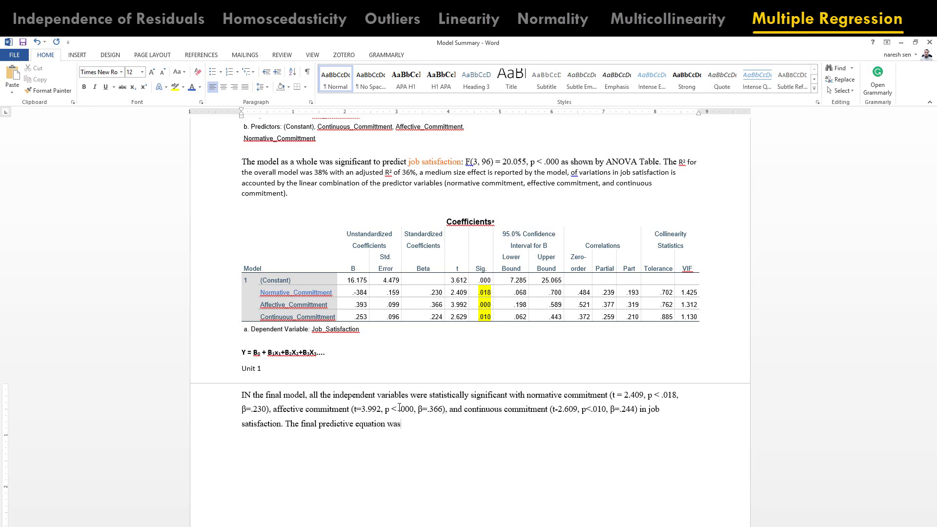
# Start the final equation on a new line: 'Job satisfaction = 17.175 +'.
pyautogui.moveTo(243, 352); pyautogui.dragTo(331, 354)
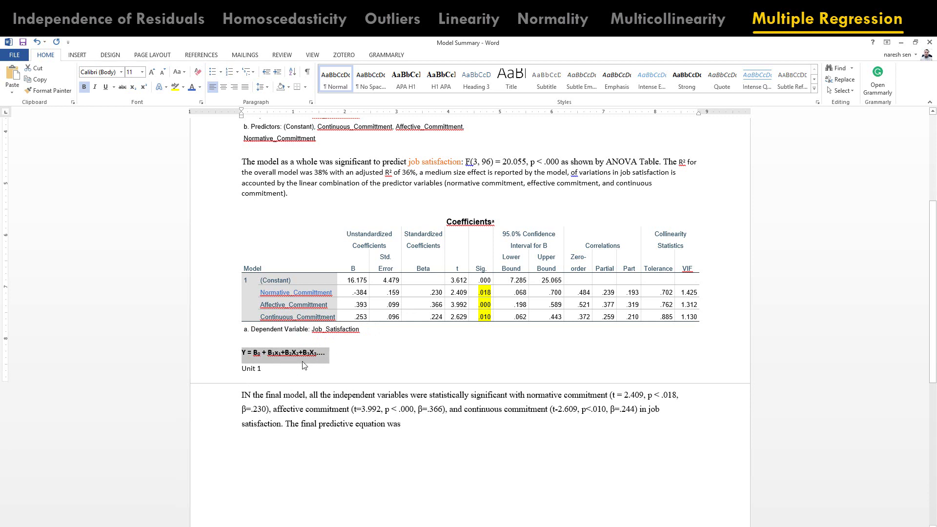
pyautogui.click(472, 459)
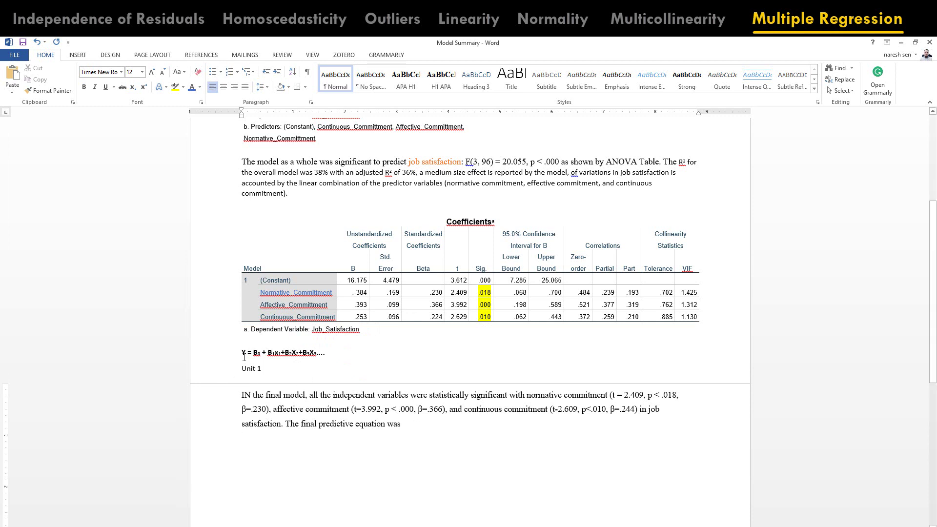
pyautogui.press('Return')
pyautogui.press('Return')
pyautogui.write('Job satis')
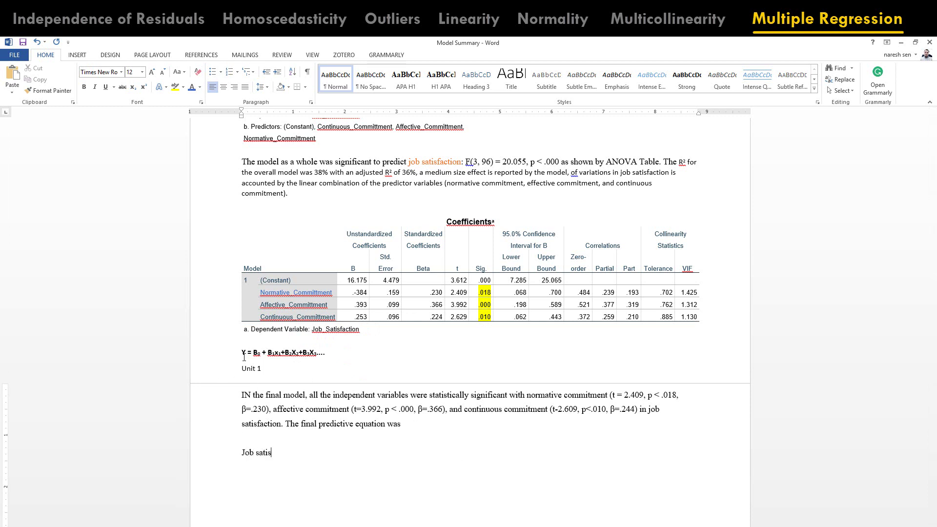
pyautogui.write('faction =')
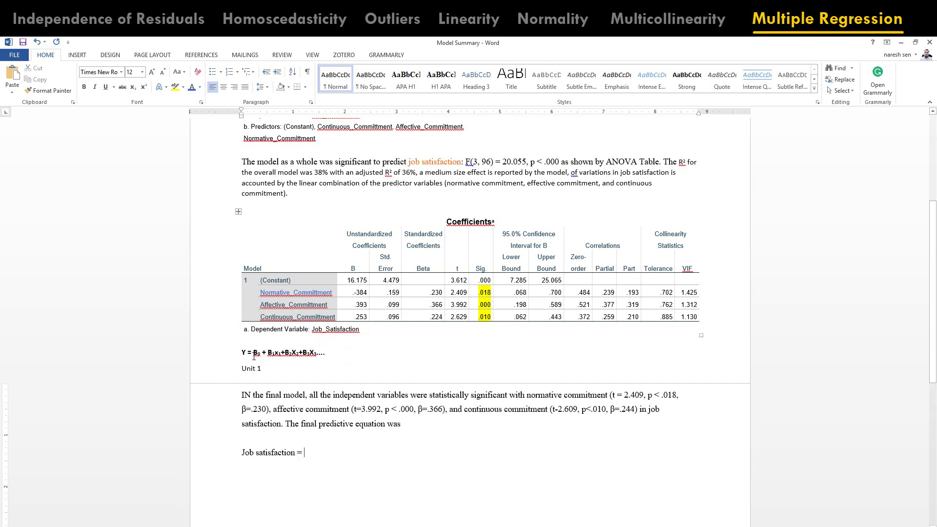
pyautogui.moveTo(253, 357); pyautogui.dragTo(261, 357)
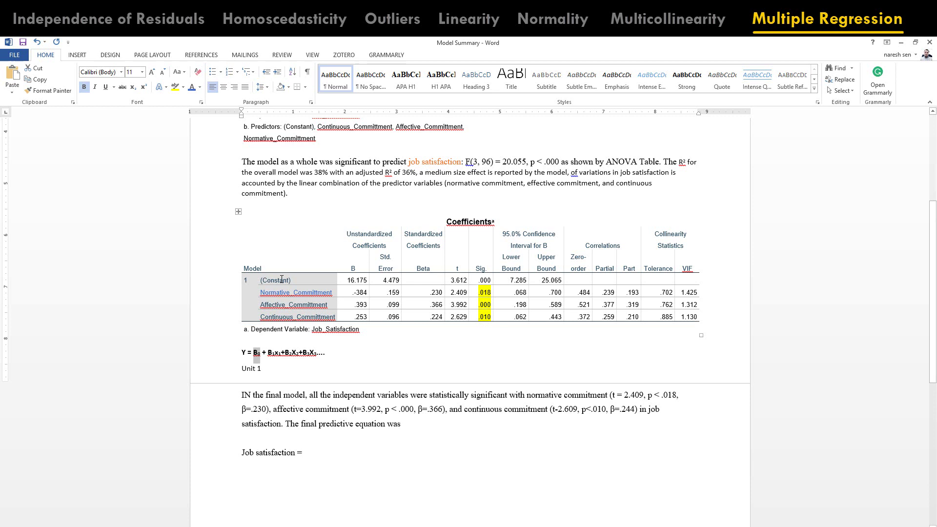
pyautogui.click(329, 475)
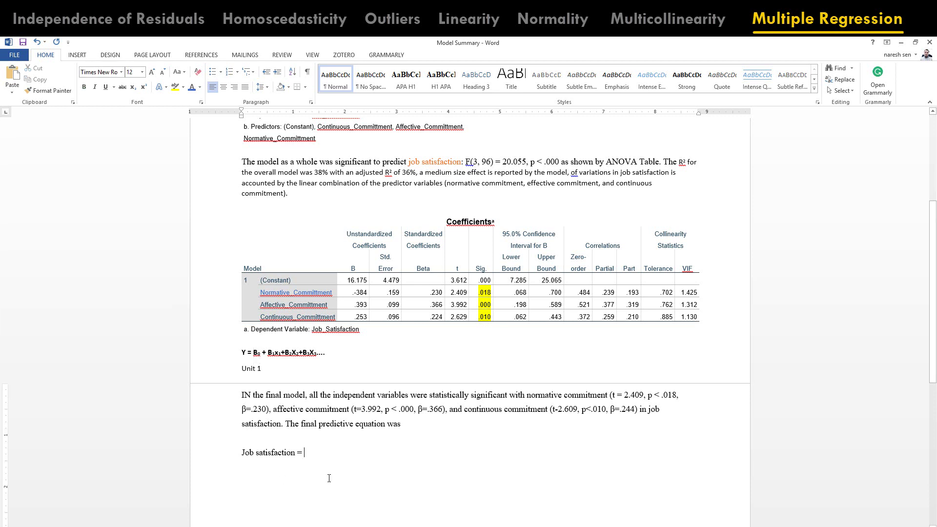
pyautogui.write('17.1')
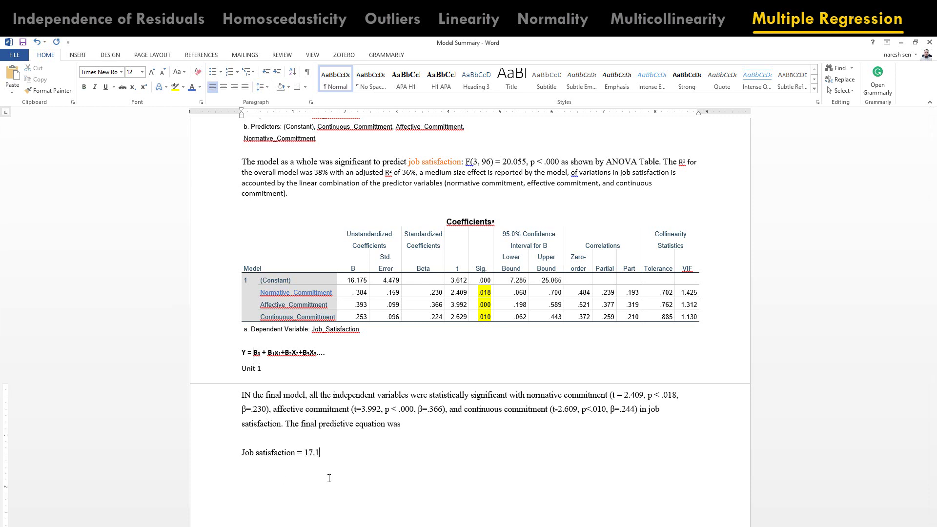
pyautogui.write('75 +')
# Finish it with .384(normative commitment) + .393(affective commitment) + .253(continuous commitment).
pyautogui.click(359, 292)
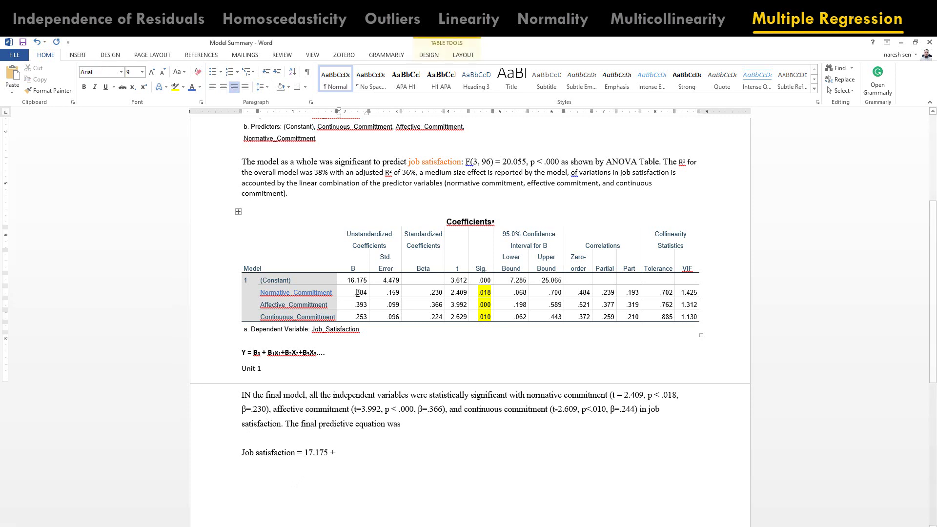
pyautogui.hotkey('ctrl', 'End')
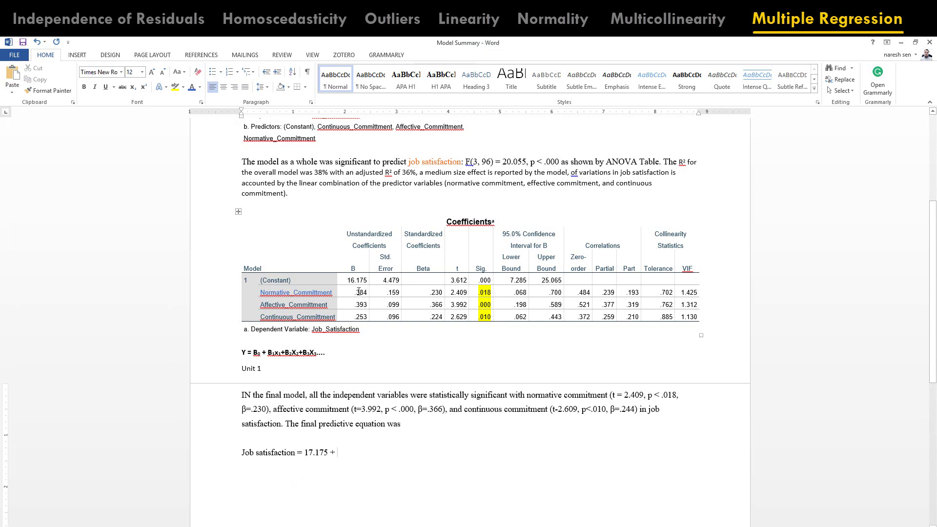
pyautogui.moveTo(359, 292); pyautogui.dragTo(360, 317)
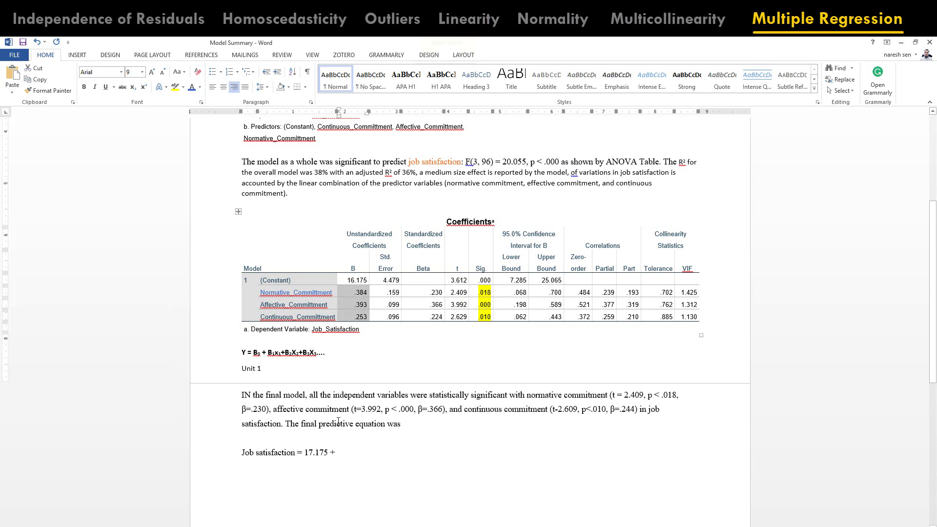
pyautogui.click(346, 450)
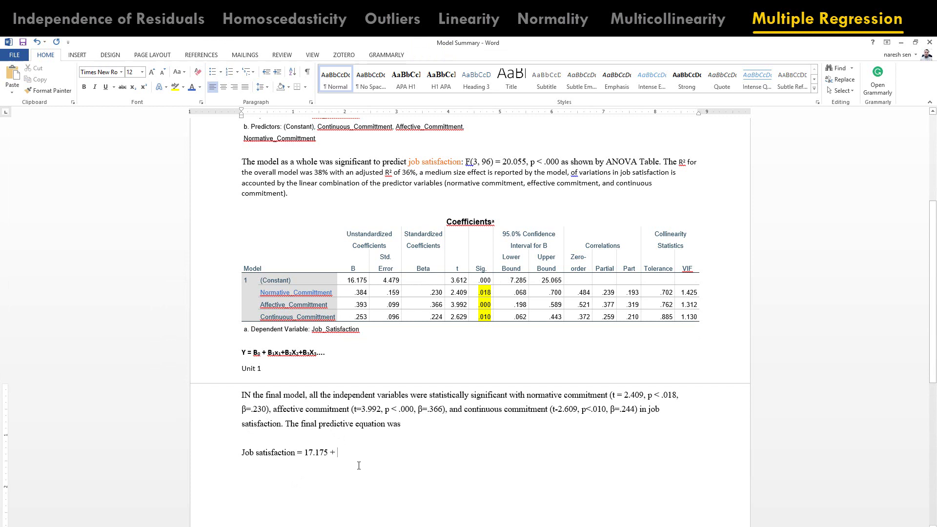
pyautogui.write('.384')
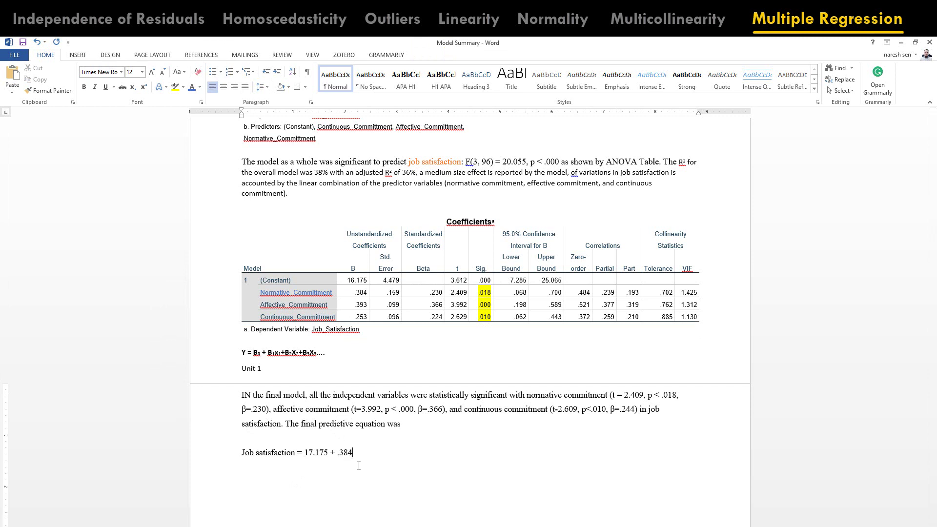
pyautogui.write('(normative commitment) +')
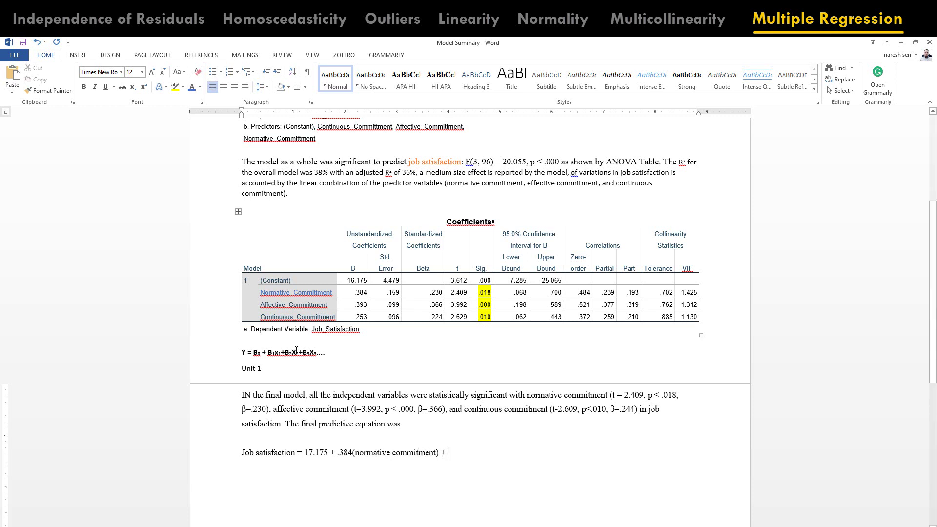
pyautogui.write(' .393')
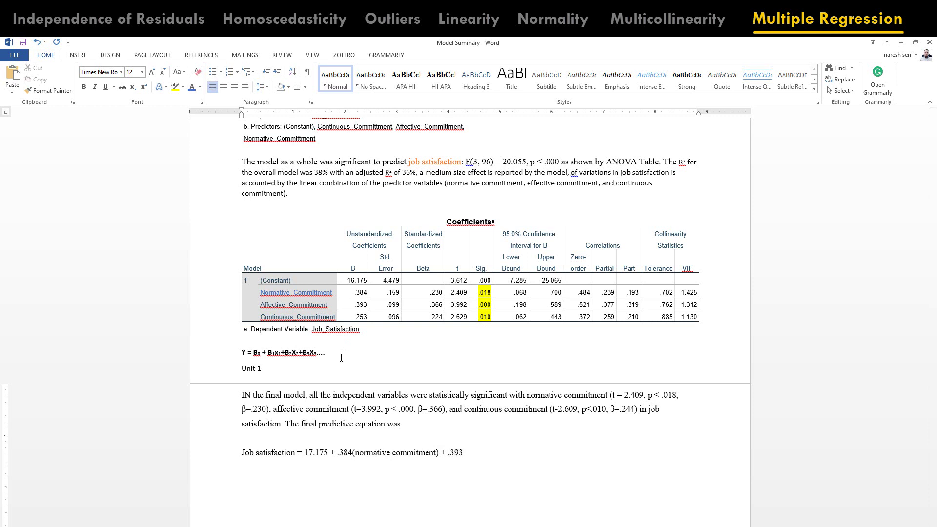
pyautogui.write('(affective commitment) + .25')
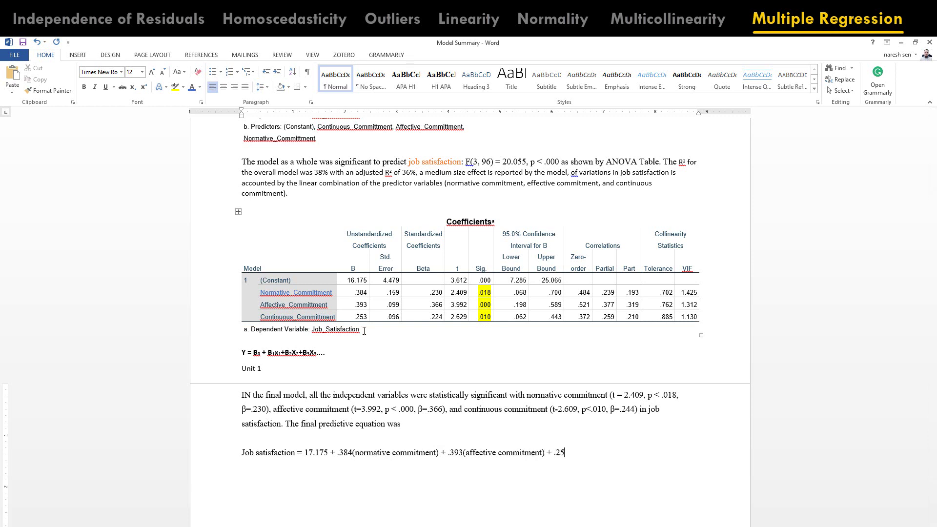
pyautogui.write('3(continuous commitment)')
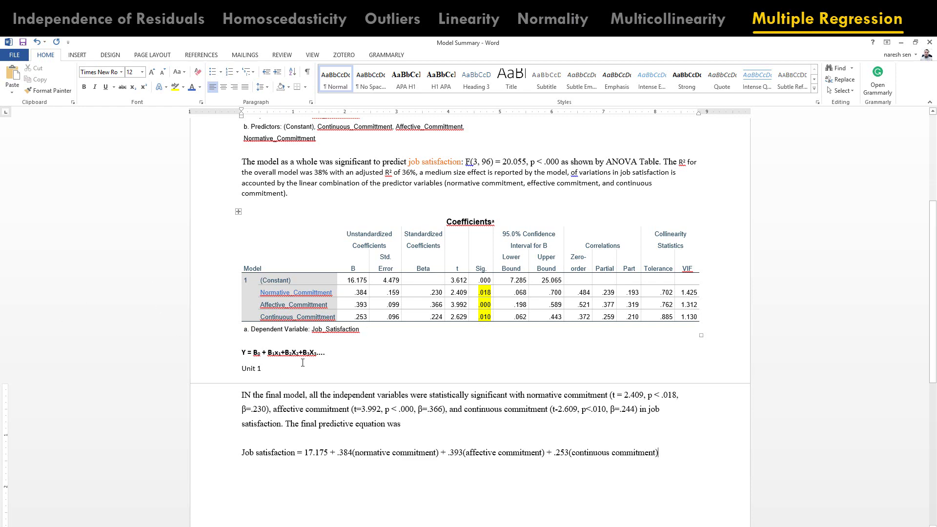
pyautogui.keyDown('ctrl'); pyautogui.scroll(2, 346, 432); pyautogui.keyUp('ctrl')
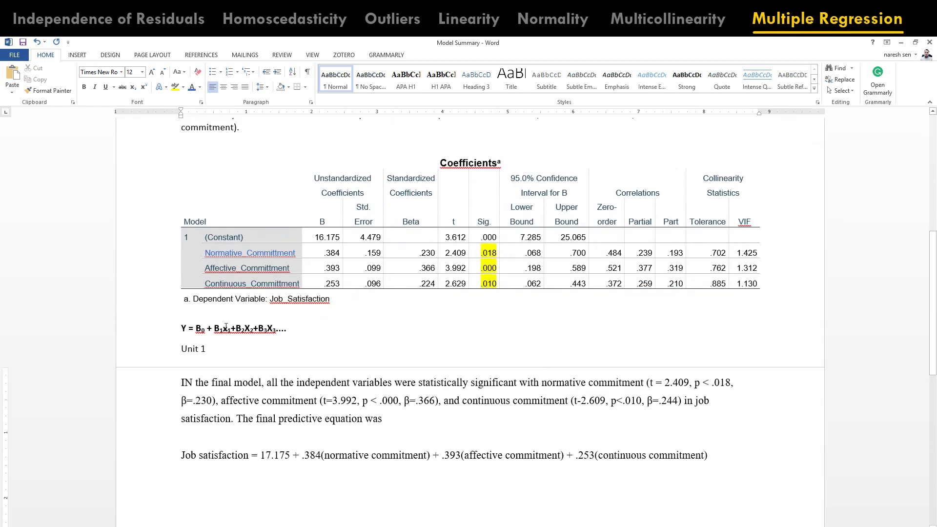
# Italicize the t statistic before 2.409 in the final-model paragraph, then move below the equation.
pyautogui.moveTo(224, 328); pyautogui.dragTo(231, 328)
pyautogui.click(314, 460)
pyautogui.moveTo(656, 385); pyautogui.dragTo(652, 383)
pyautogui.hotkey('ctrl', 'i')
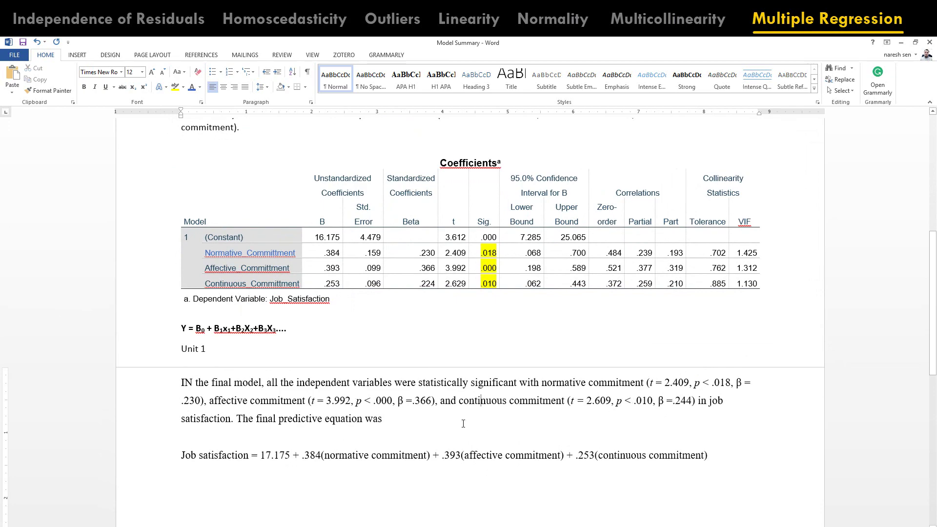
pyautogui.scroll(-5, 464, 424)
pyautogui.scroll(10, 468, 391)
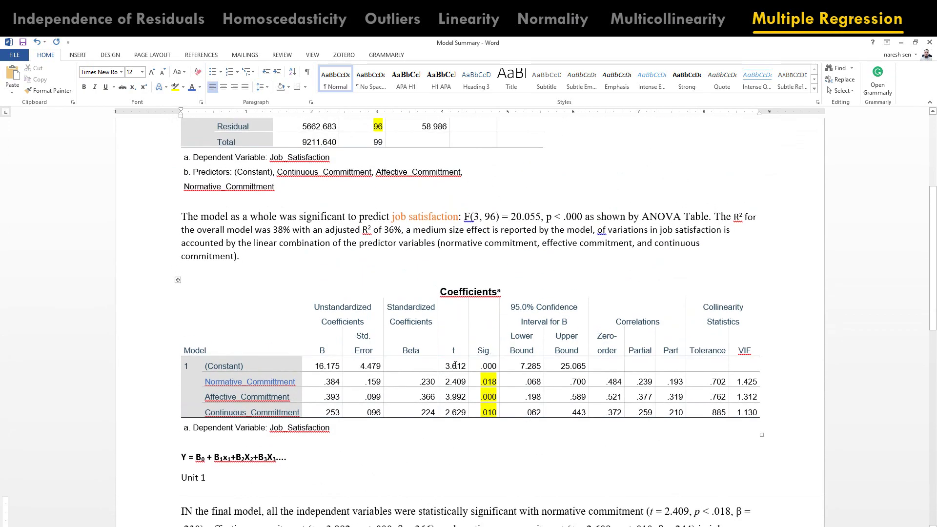
pyautogui.keyDown('ctrl'); pyautogui.scroll(-5, 455, 366); pyautogui.keyUp('ctrl')
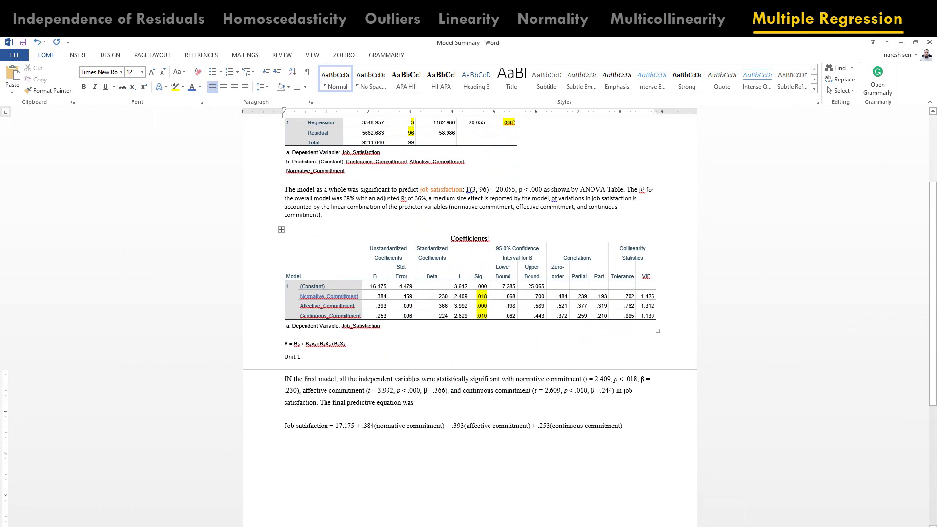
pyautogui.scroll(-1, 371, 342)
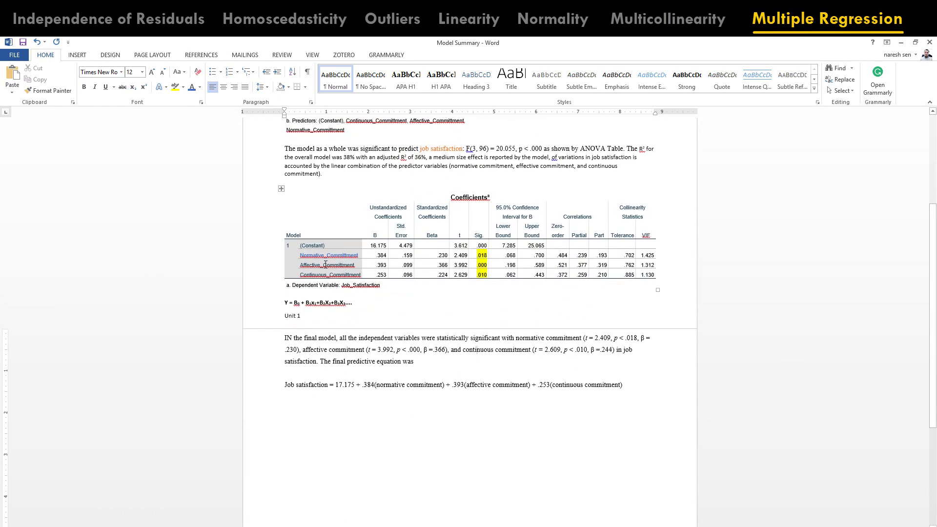
pyautogui.moveTo(306, 254); pyautogui.dragTo(359, 275)
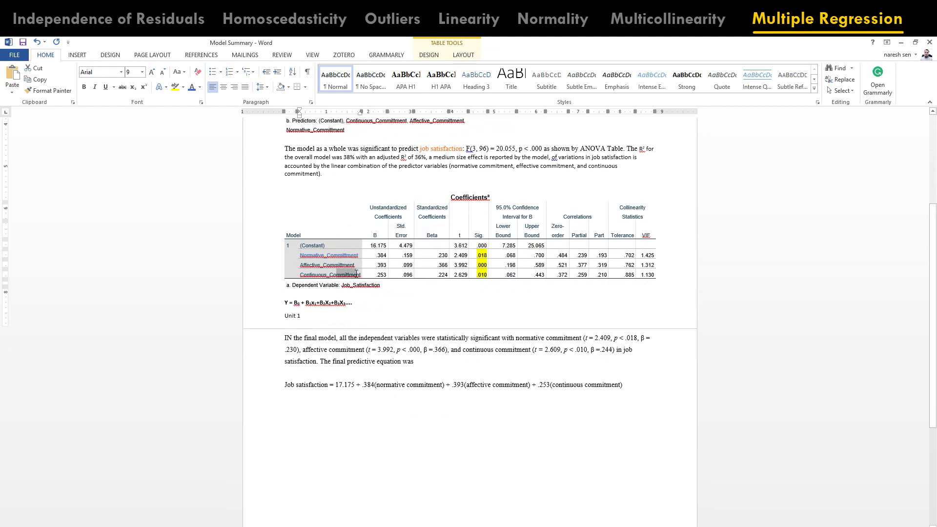
pyautogui.click(341, 398)
# Start a new line below the equation's dashes, undoing Word's automatic border.
pyautogui.press('Tab')
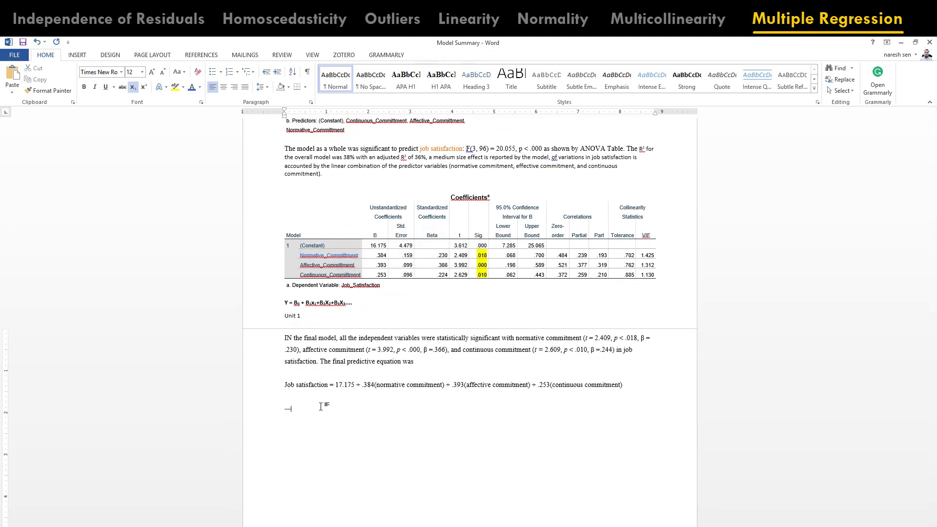
pyautogui.press('Return')
pyautogui.hotkey('ctrl', 'z')
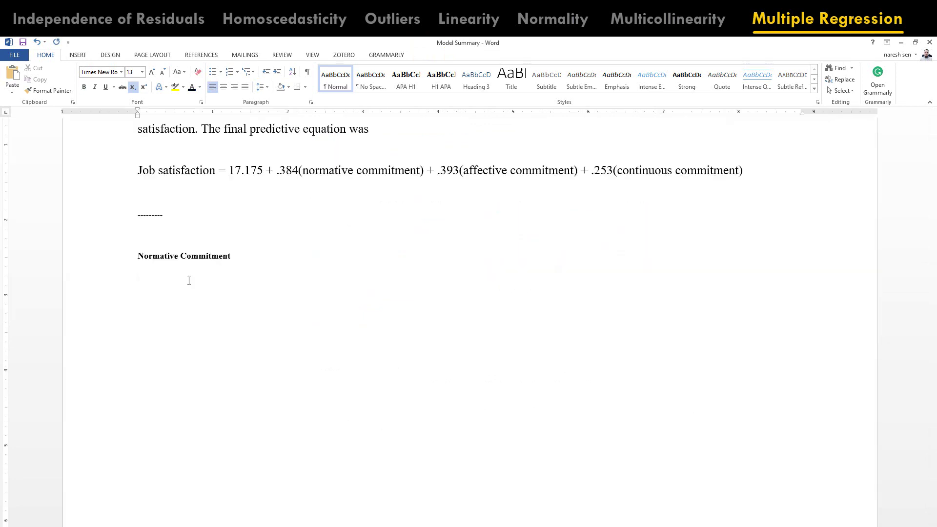
# Begin the sentence 'The positive slope for normative commitment (.384) as predictor of job satisfaction indicated…'.
pyautogui.write('The')
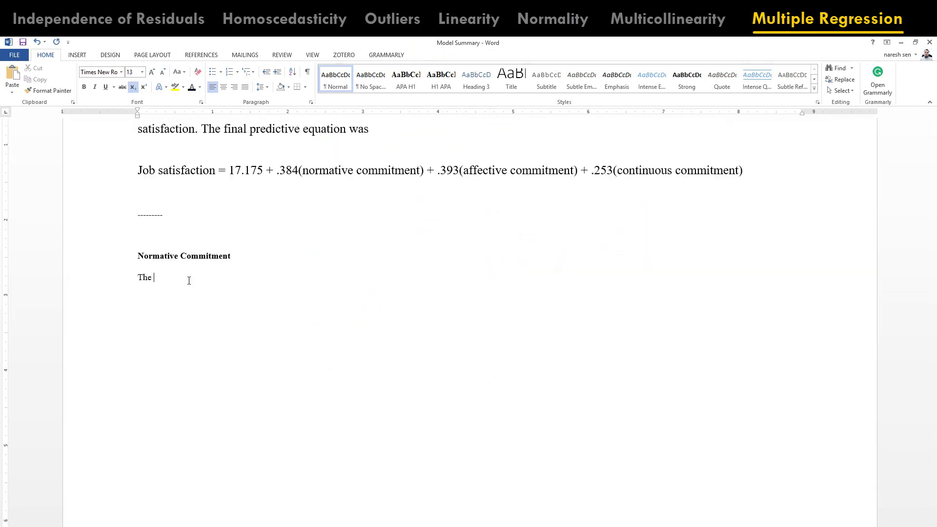
pyautogui.scroll(4, 215, 288)
pyautogui.scroll(2, 241, 292)
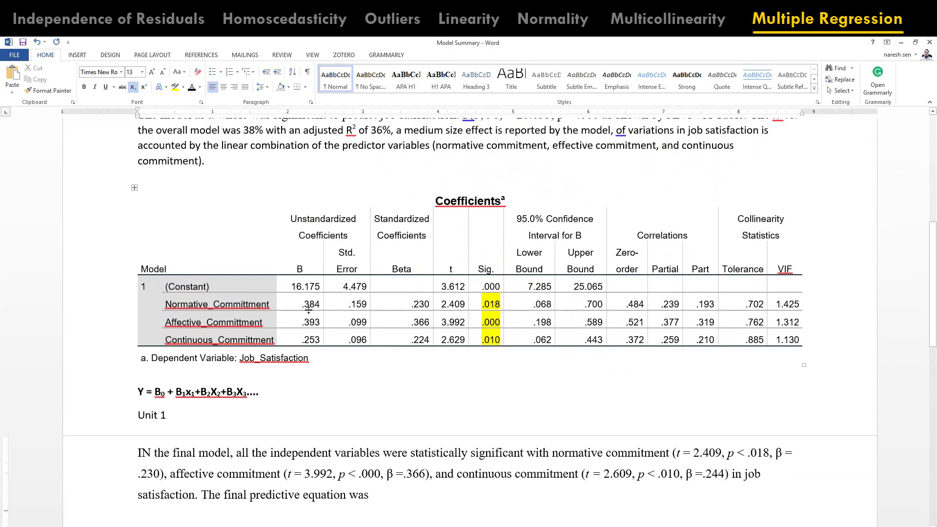
pyautogui.scroll(-3, 332, 390)
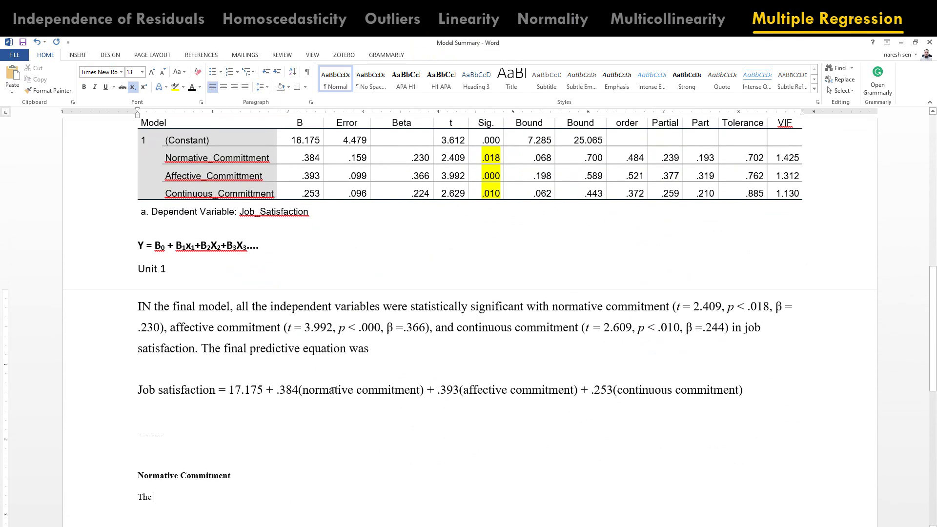
pyautogui.write('positive')
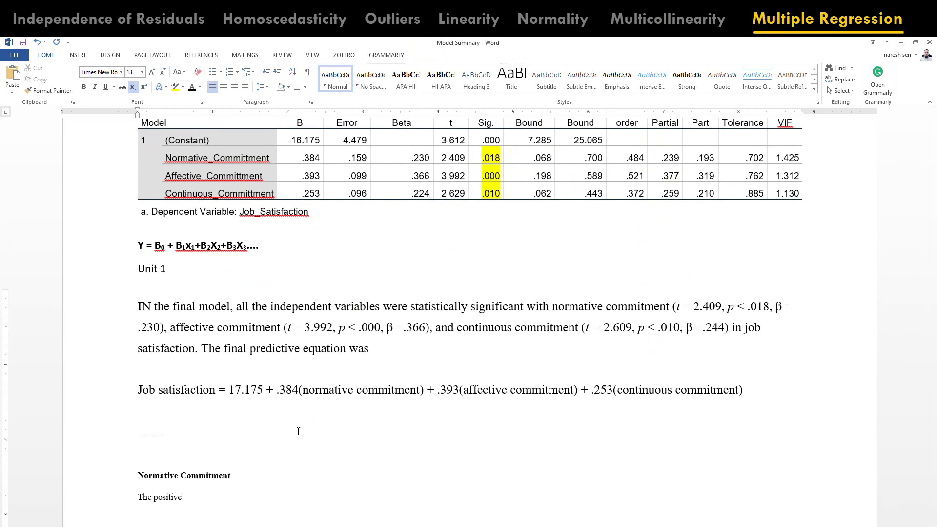
pyautogui.write(' slope')
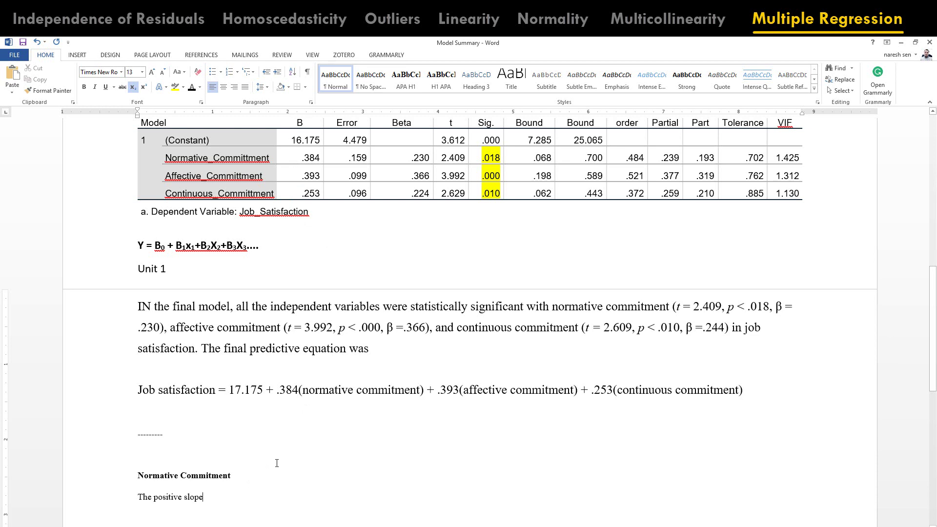
pyautogui.write('for no')
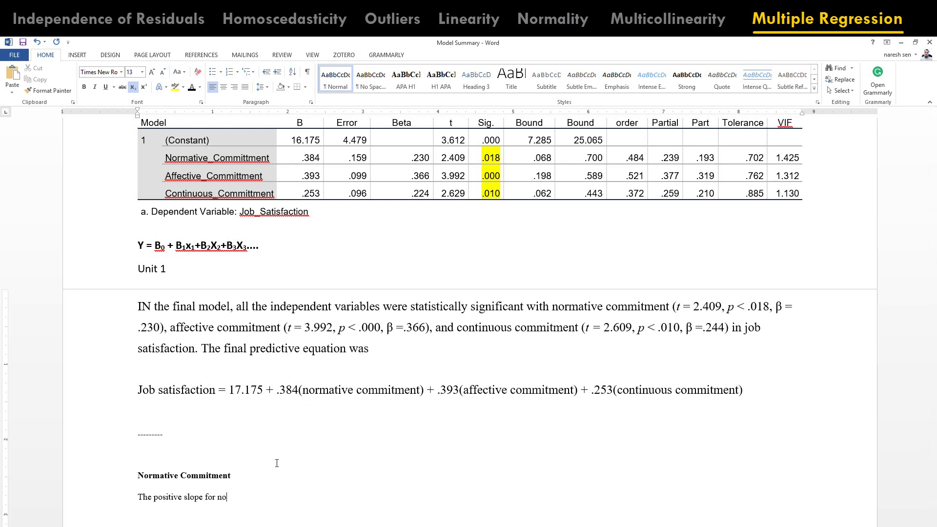
pyautogui.write('rmative commitment (.384')
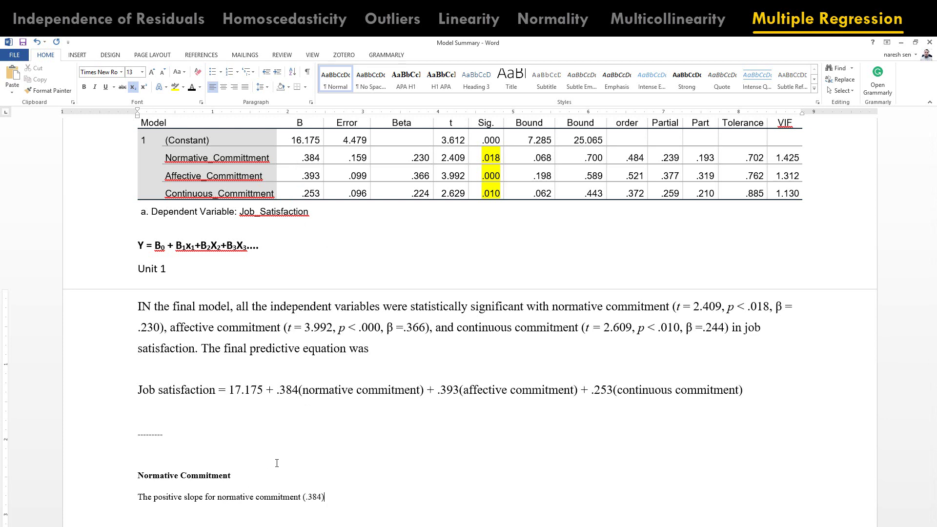
pyautogui.write(') as predictor of job satisffaction')
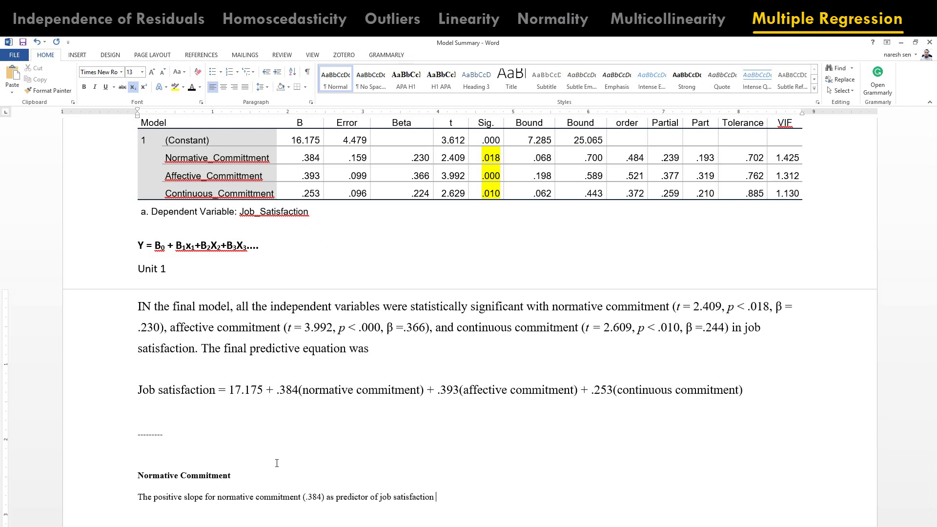
pyautogui.write(' indicated thre')
# Finish the sentence: there was a .384 increase in job satisfaction per 1-point normative commitment increase.
pyautogui.scroll(-3, 277, 463)
pyautogui.press('BackSpace')
pyautogui.press('BackSpace')
pyautogui.write('ere was')
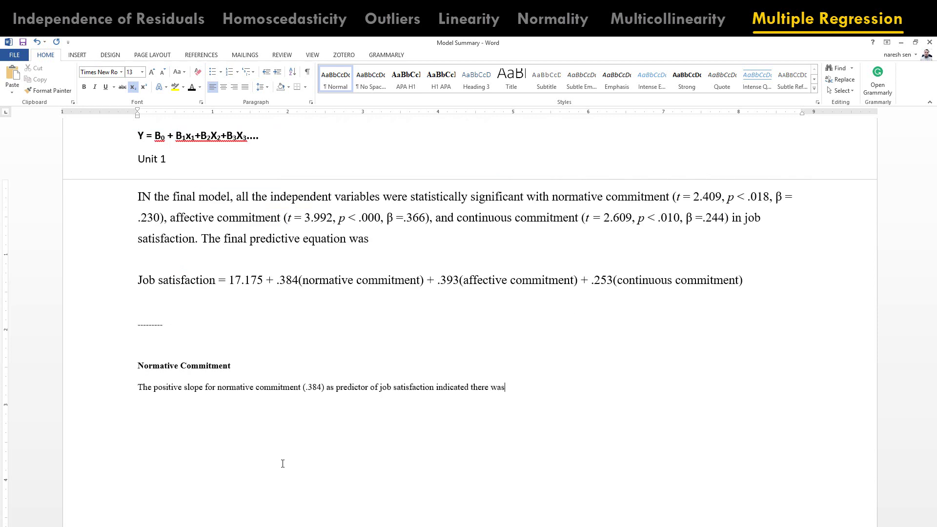
pyautogui.write(' about a ')
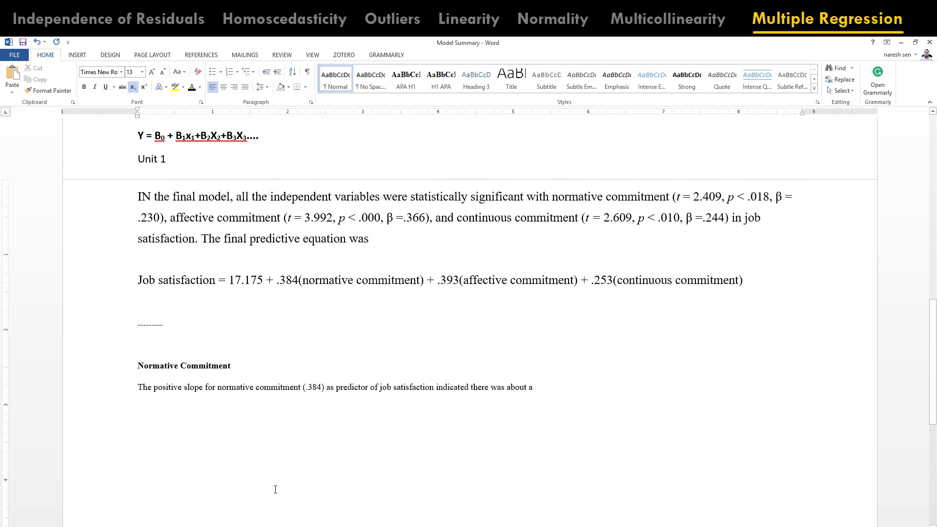
pyautogui.write('.14')
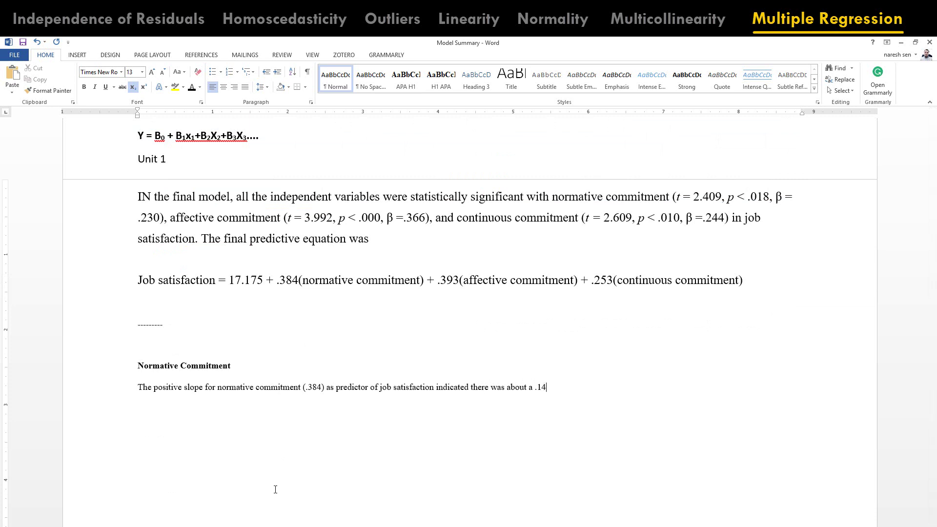
pyautogui.press('BackSpace')
pyautogui.press('BackSpace')
pyautogui.write('38')
pyautogui.write('4 increase in job satisfaction f')
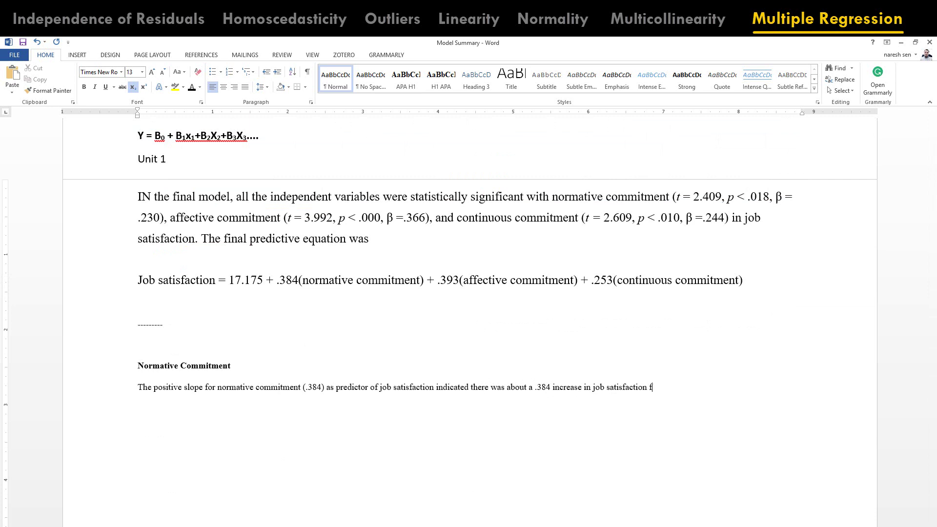
pyautogui.write('or each 1 point increase in normative com')
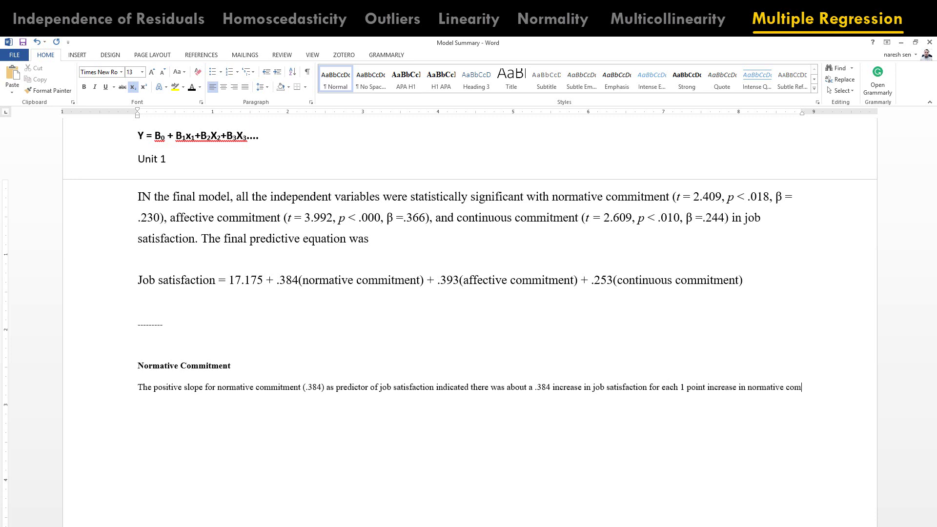
pyautogui.write('mitment.')
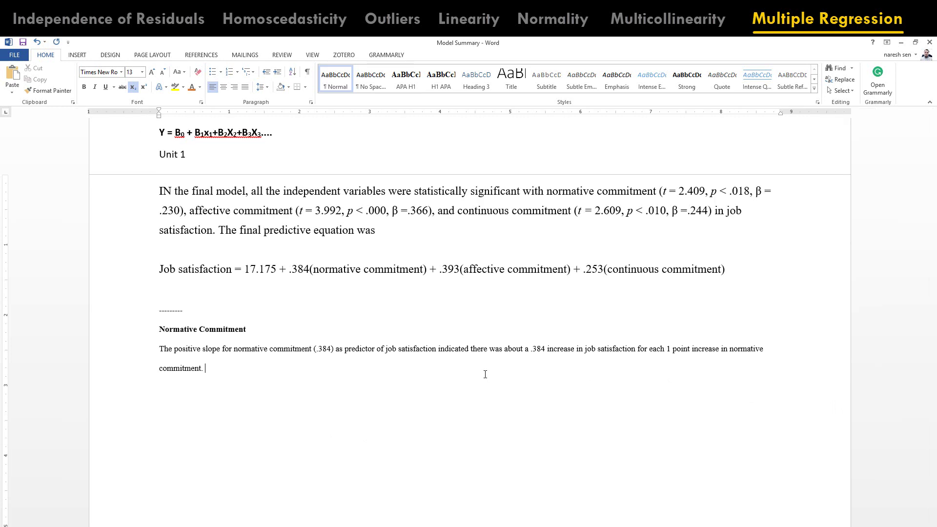
# Add the 'In other words, job satisfaction tends to increase…' sentence and end the paragraph.
pyautogui.write('In other wo')
pyautogui.write('rds, the job satisfaction tend to')
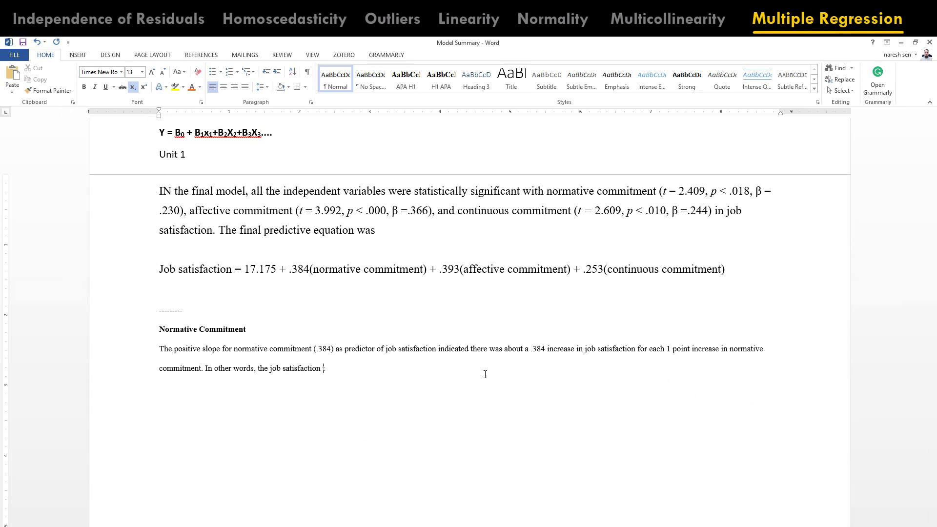
pyautogui.write(' incre')
pyautogui.write('ase as normative commitment in')
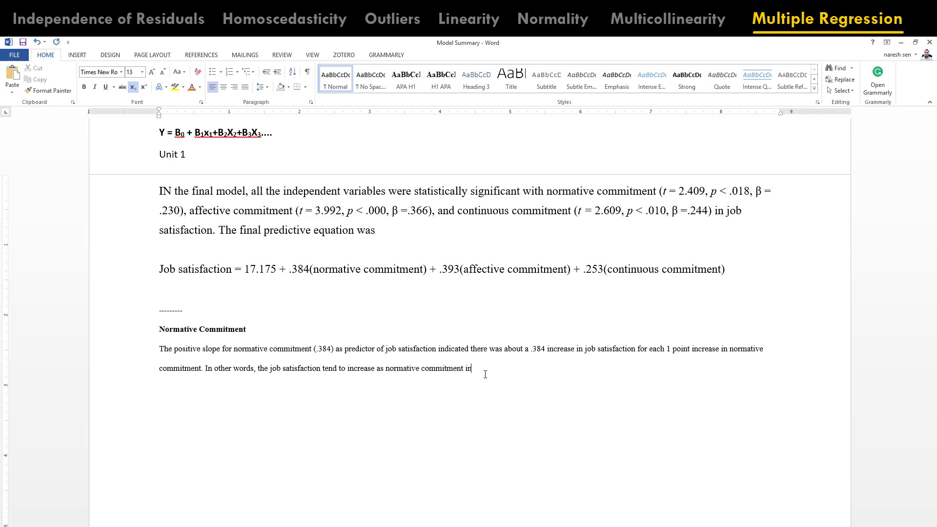
pyautogui.write('recreases.')
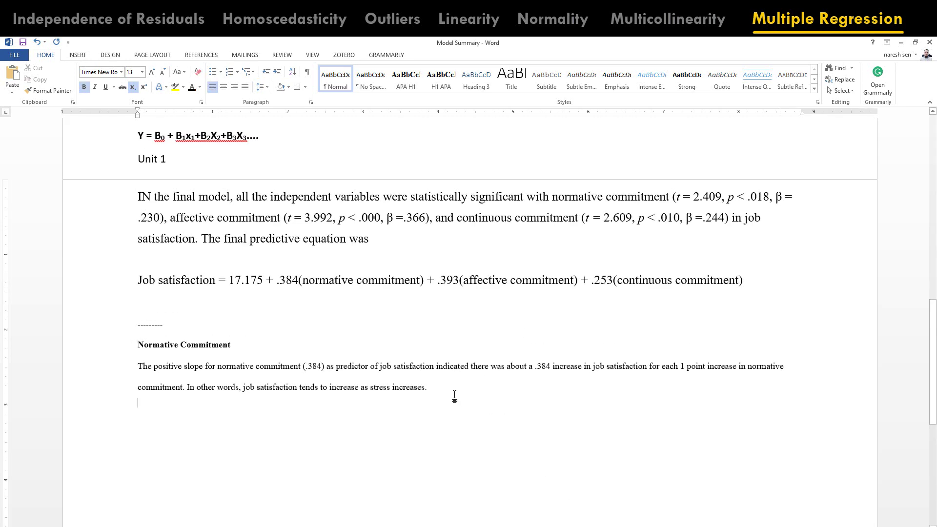
pyautogui.press('Return')
pyautogui.scroll(5, 491, 388)
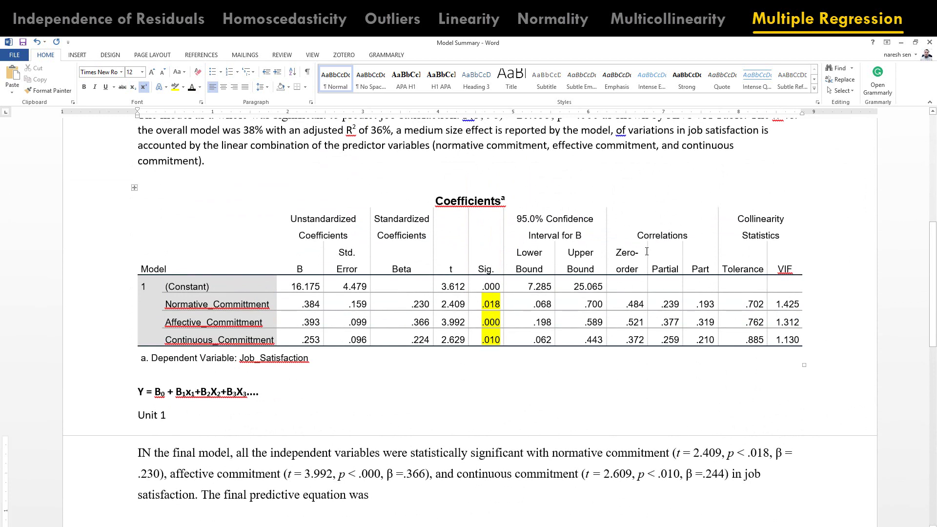
# Colour the Coefficients table's Part column values (.193, .319, .210) orange.
pyautogui.moveTo(691, 270); pyautogui.dragTo(711, 269)
pyautogui.click(199, 88)
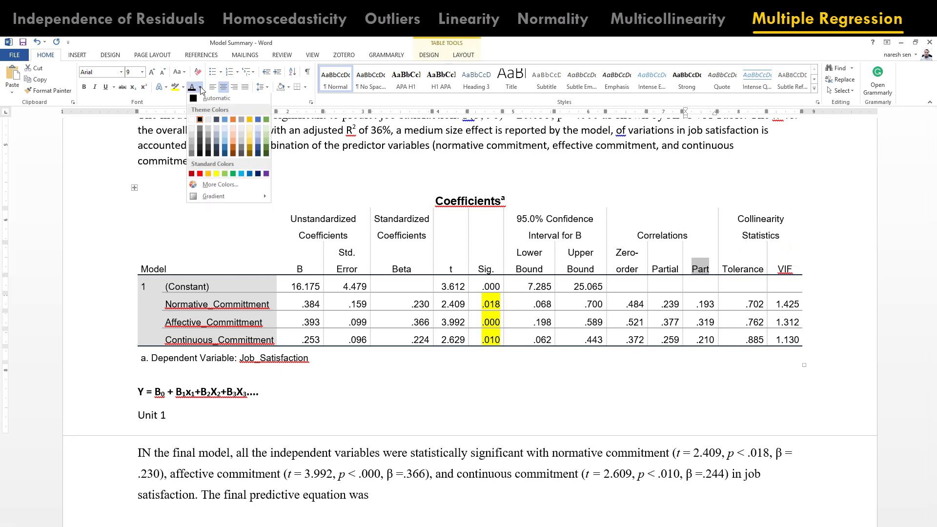
pyautogui.click(225, 120)
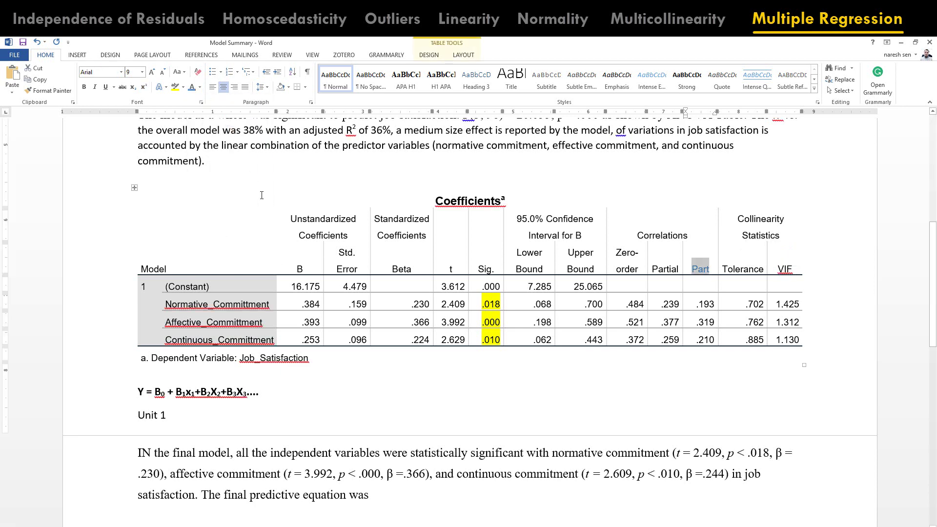
pyautogui.moveTo(692, 269); pyautogui.dragTo(709, 339)
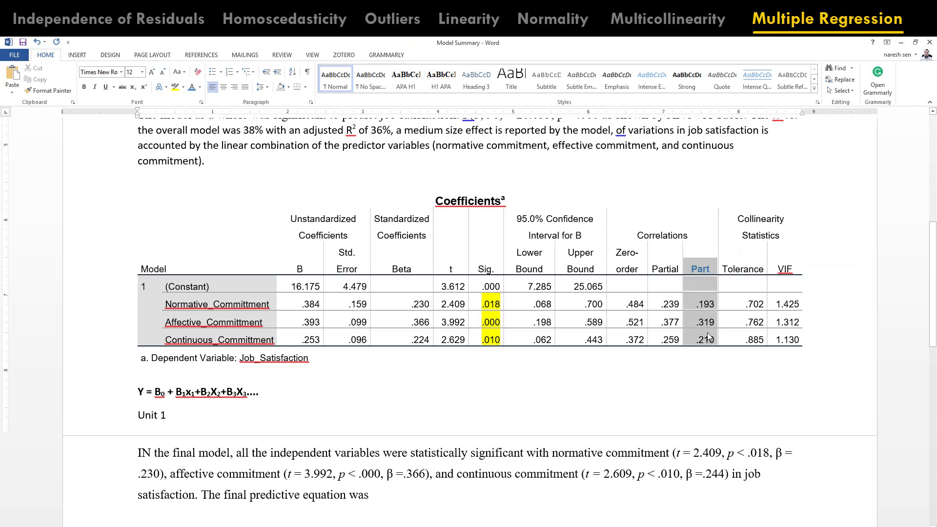
pyautogui.click(192, 87)
pyautogui.moveTo(711, 289); pyautogui.dragTo(706, 340)
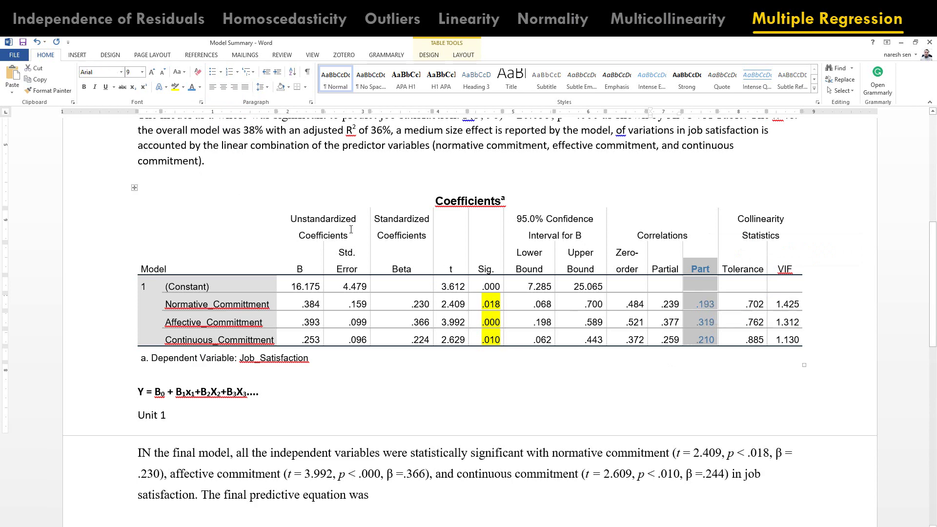
pyautogui.click(200, 87)
pyautogui.click(233, 120)
pyautogui.hotkey('alt', 'Tab')
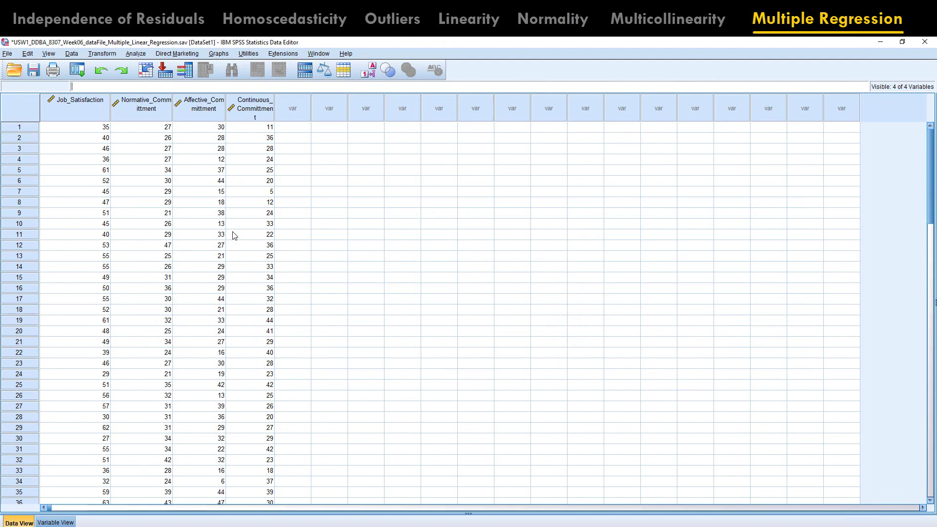
pyautogui.click(140, 54)
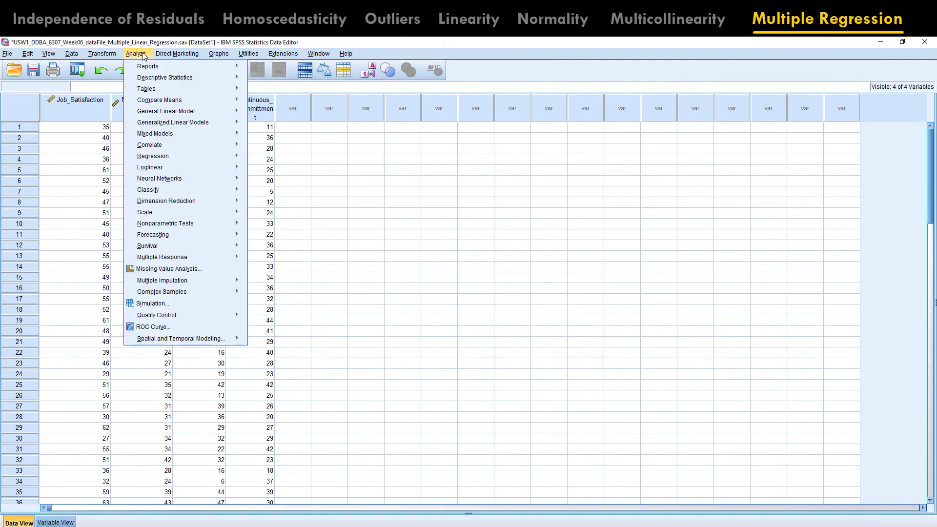
pyautogui.moveTo(165, 158)
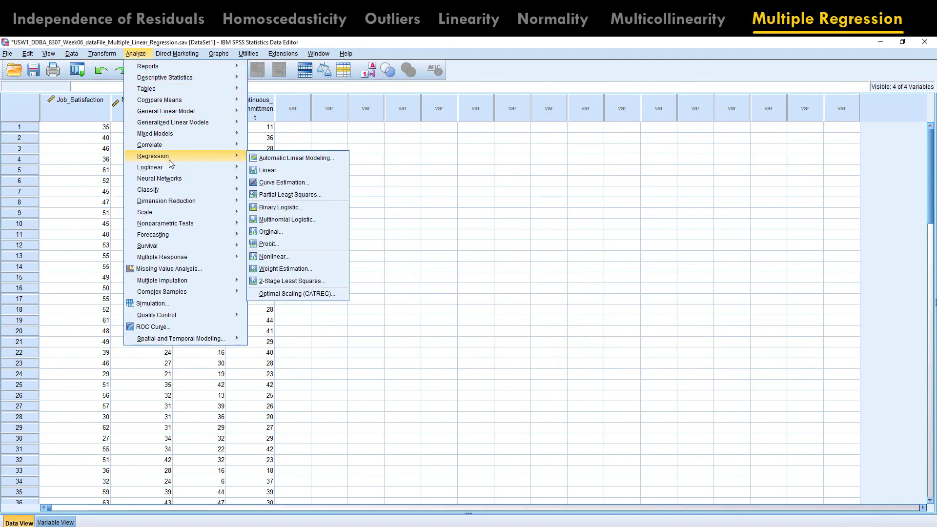
pyautogui.click(268, 171)
pyautogui.moveTo(476, 180); pyautogui.dragTo(466, 164)
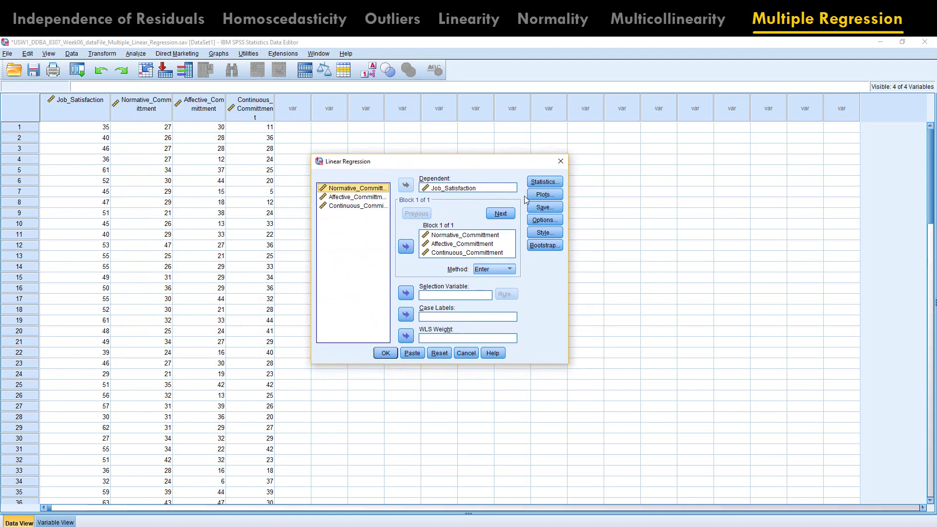
pyautogui.click(543, 183)
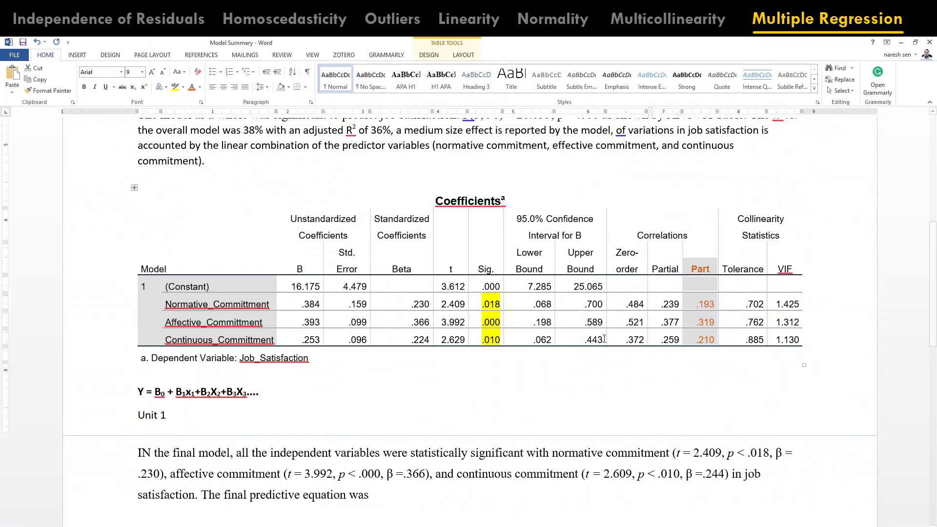
# Add '[sr²]' with a superscript 2 on a new line beneath the Part header.
pyautogui.press('Return')
pyautogui.scroll(-3, 492, 457)
pyautogui.write('[')
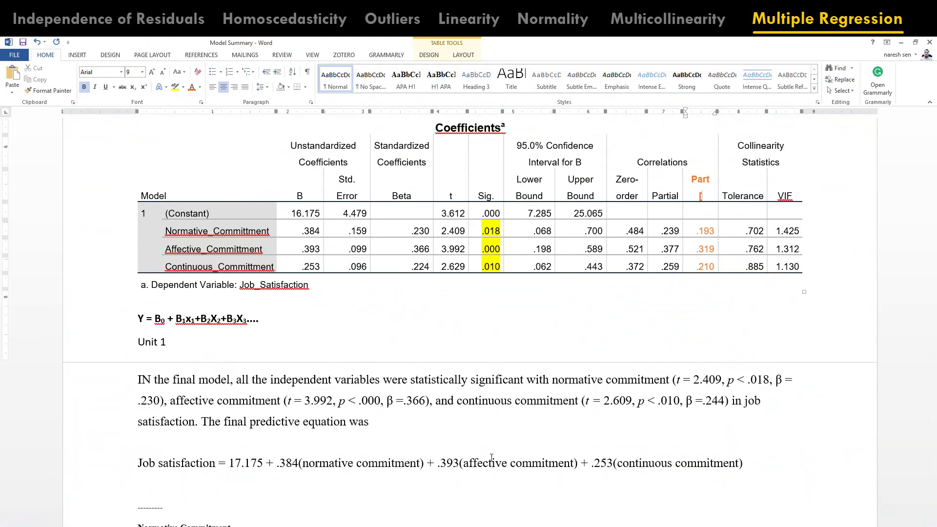
pyautogui.write('sr2]')
pyautogui.press('Left')
pyautogui.hotkey('shift', 'Left')
pyautogui.hotkey('ctrl', 'shift', '+')
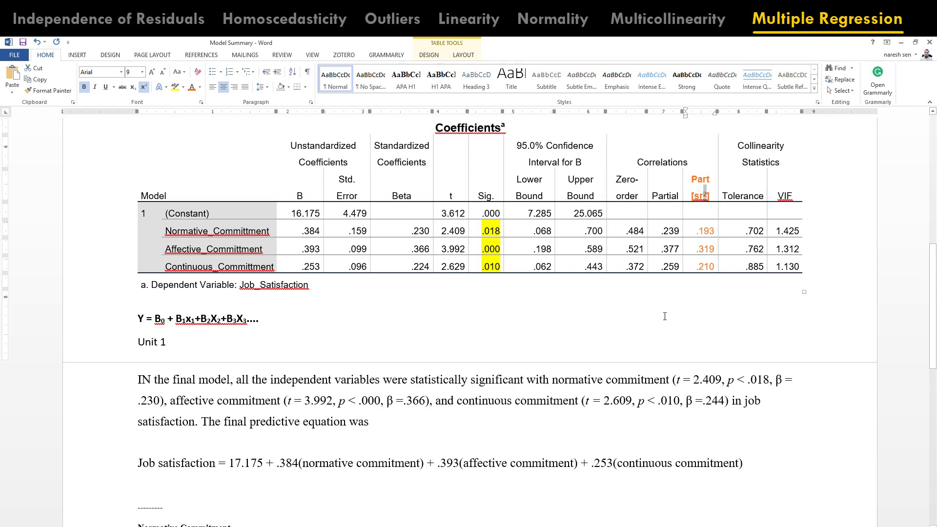
pyautogui.scroll(-3, 665, 317)
pyautogui.click(438, 476)
# Type the sentence 'The squared semi-partial coefficient (sr²) that estimated how much variance…' with superscript 2.
pyautogui.write('The sq')
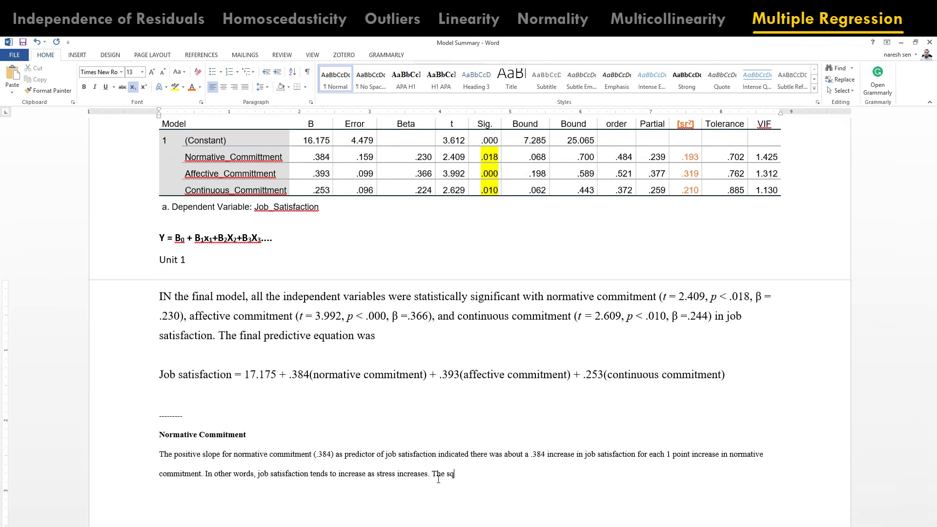
pyautogui.write('uared semi-partial coefficient')
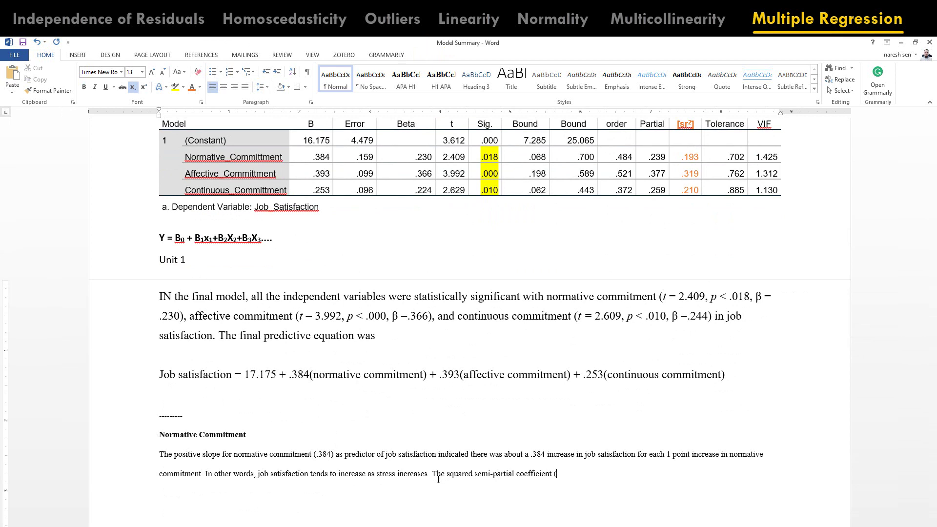
pyautogui.write(' (sr2')
pyautogui.hotkey('shift', 'Left')
pyautogui.hotkey('ctrl', 'shift', '=')
pyautogui.press('End')
pyautogui.write('that estimated how mu')
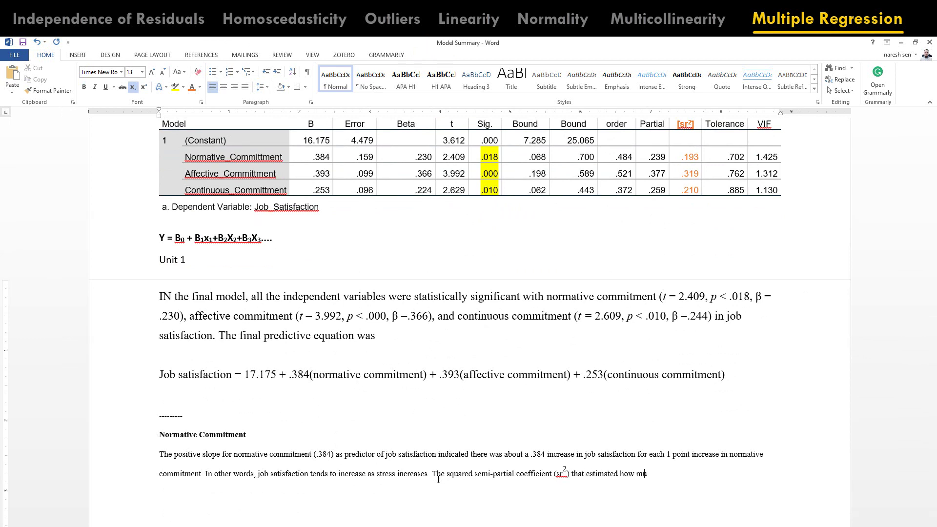
pyautogui.write('ch yariance in job satisfac')
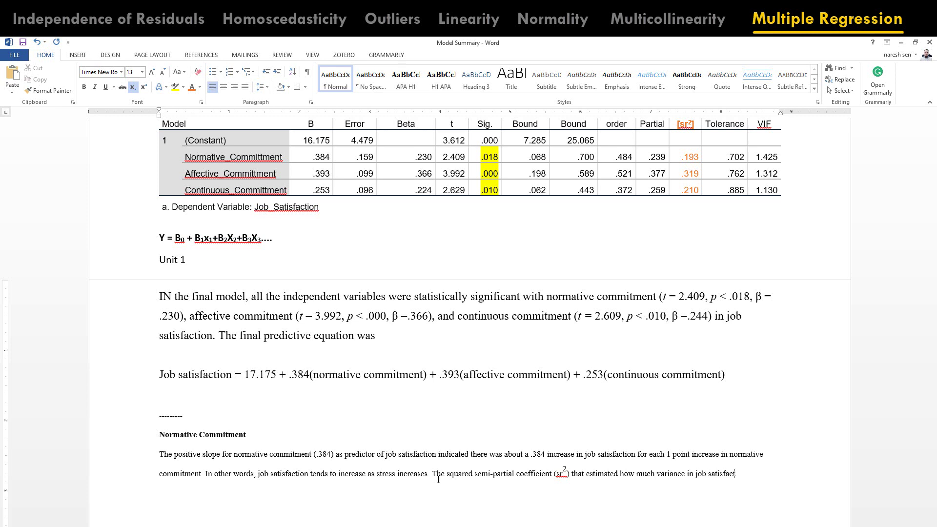
pyautogui.write('tion was uniquely predictable from')
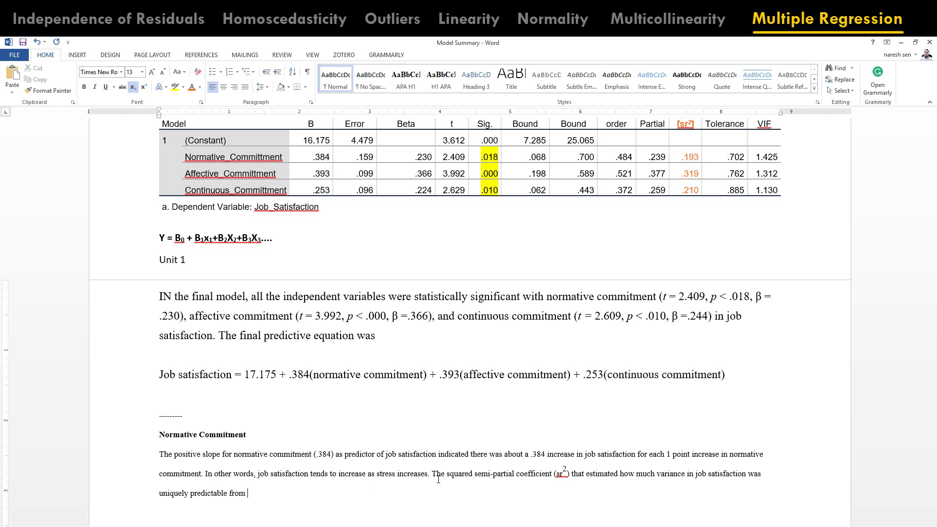
pyautogui.write(' normative commitment was ')
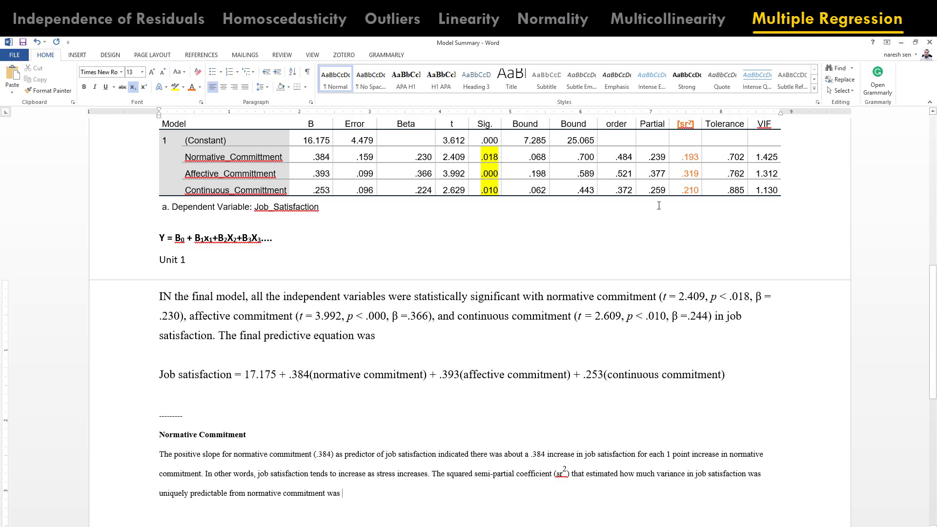
pyautogui.write('.19')
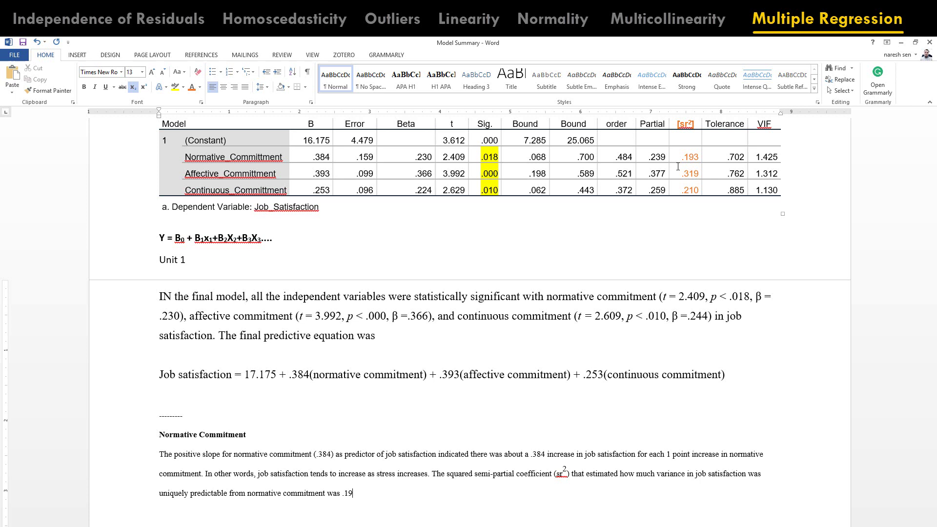
pyautogui.write('3, indicating that19%of the va')
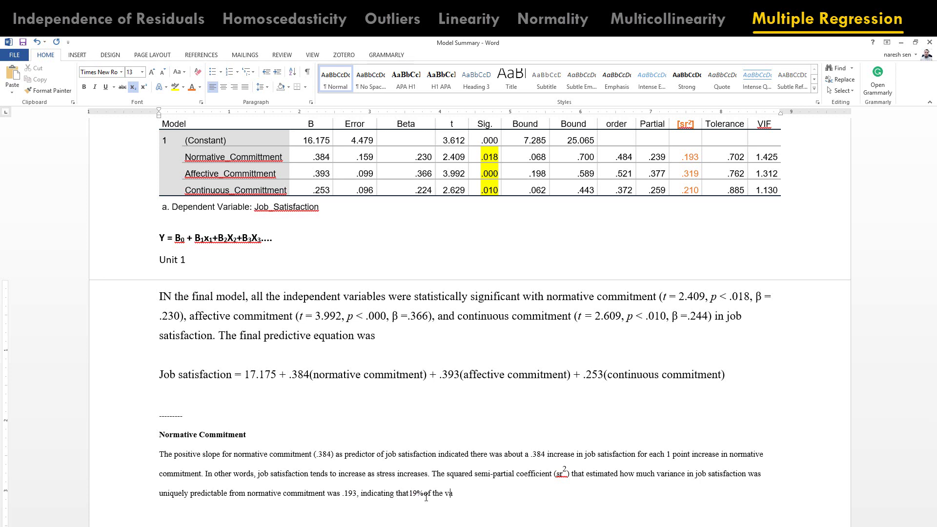
pyautogui.write('riance in')
pyautogui.write(' the job ')
pyautogui.write('satisfaction is ')
pyautogui.write('u')
pyautogui.write('niquely ')
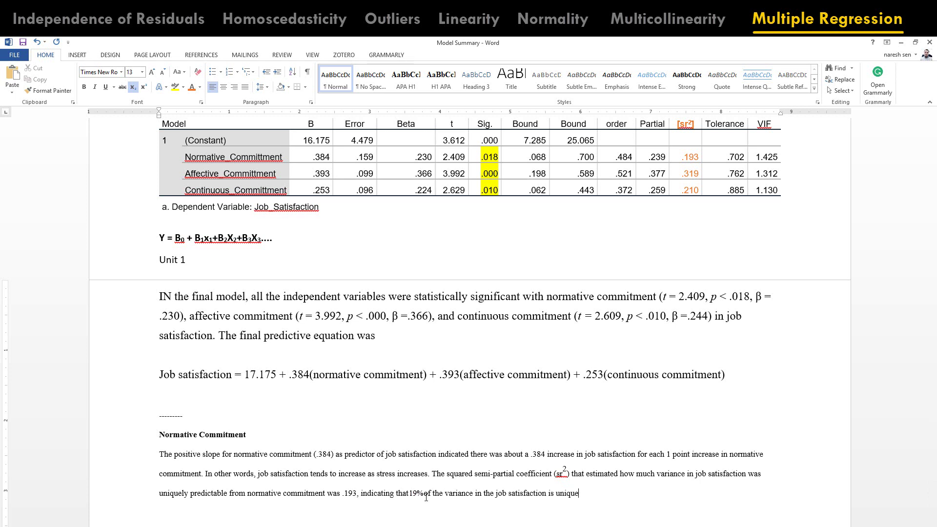
pyautogui.write('accounted for by normative commitment w')
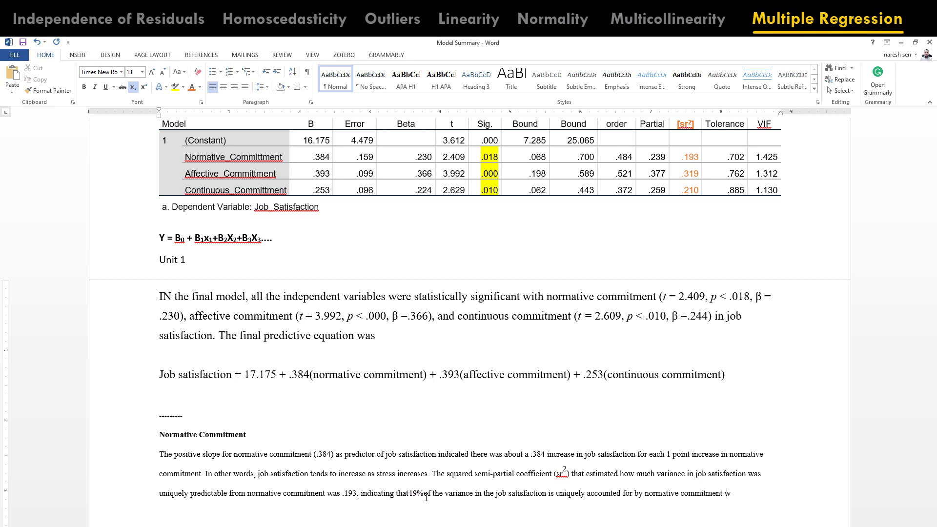
pyautogui.write('hen ')
pyautogui.write('ac')
pyautogui.write('fective')
pyautogui.write(' commitment and con')
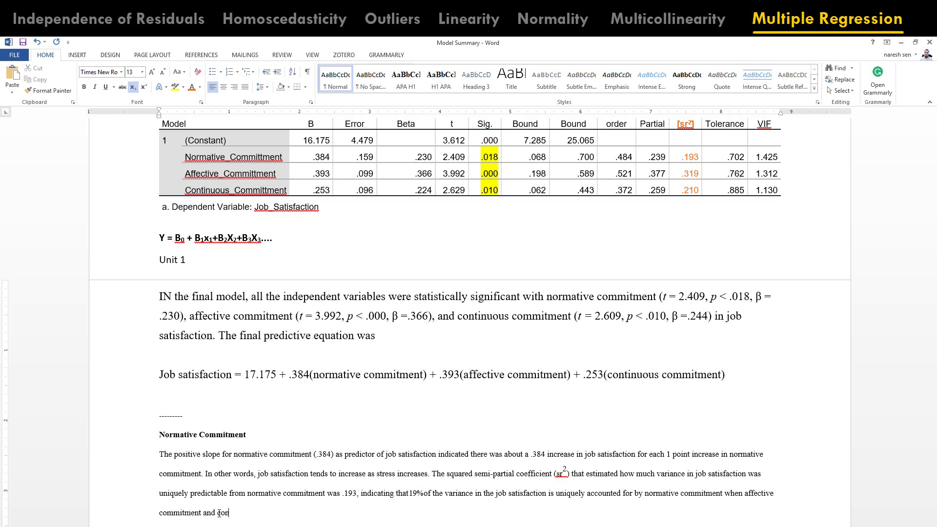
pyautogui.write('tinuous commit')
pyautogui.write('ed')
pyautogui.write('ment are contr')
pyautogui.write('olled.')
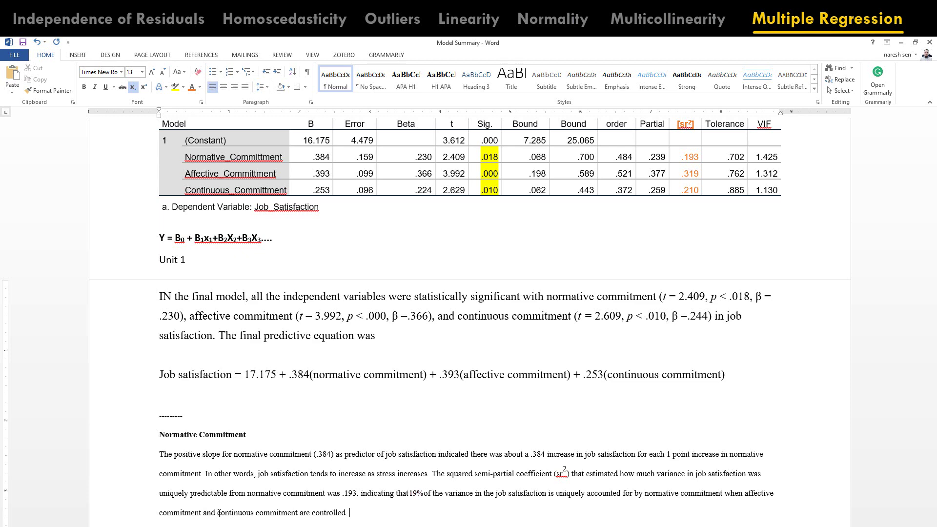
# Undo the last edit and change the unique variance figure from 4% to 19%.
pyautogui.hotkey('ctrl', 'z')
pyautogui.scroll(-2, 351, 433)
pyautogui.scroll(2, 351, 432)
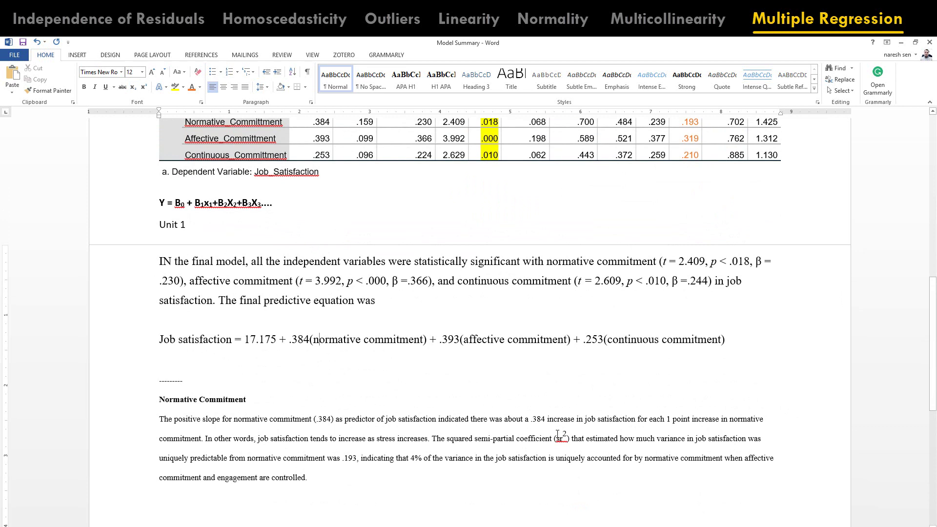
pyautogui.scroll(2, 686, 347)
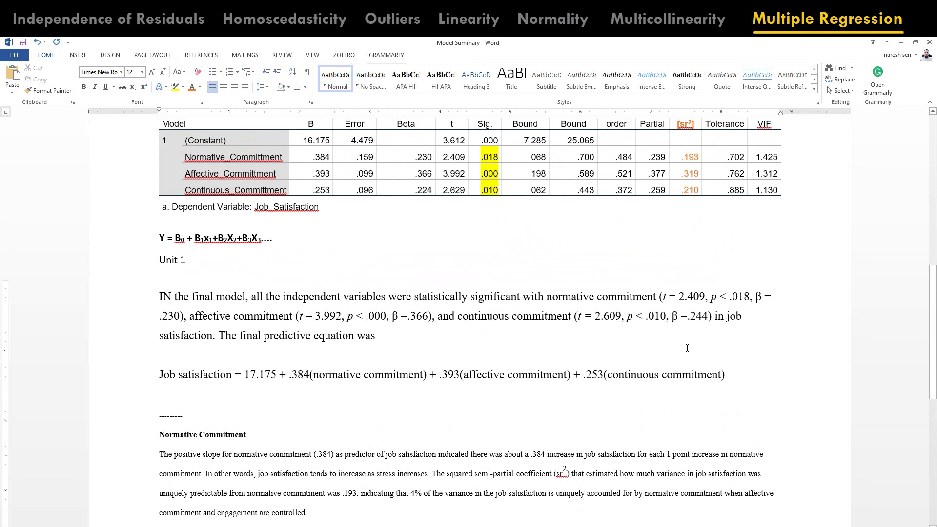
pyautogui.write('19')
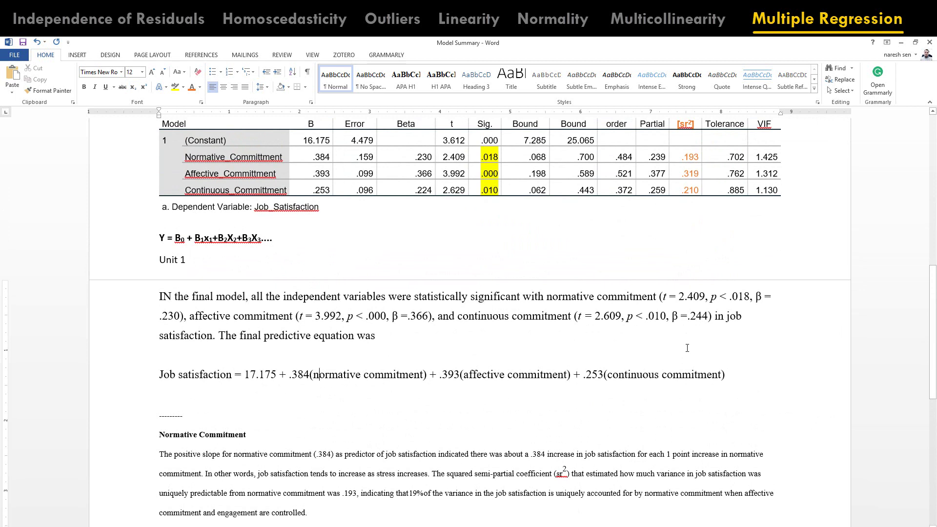